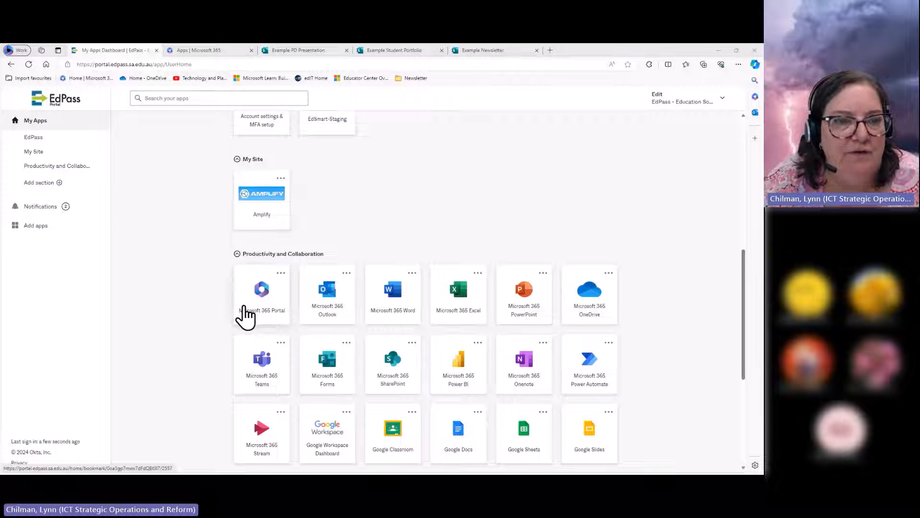
- Open the Microsoft 365 Portal from the EdPass dashboard and launch Sway from its full app list
click(207, 50)
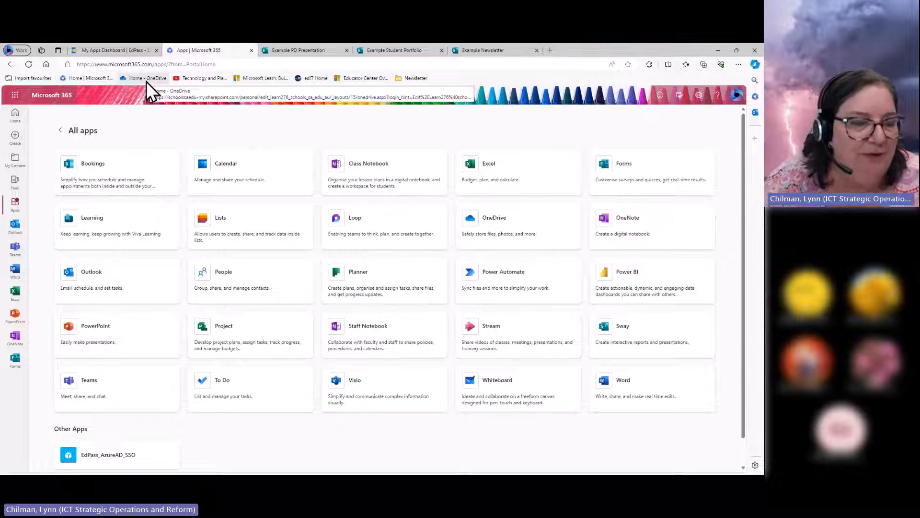
click(128, 52)
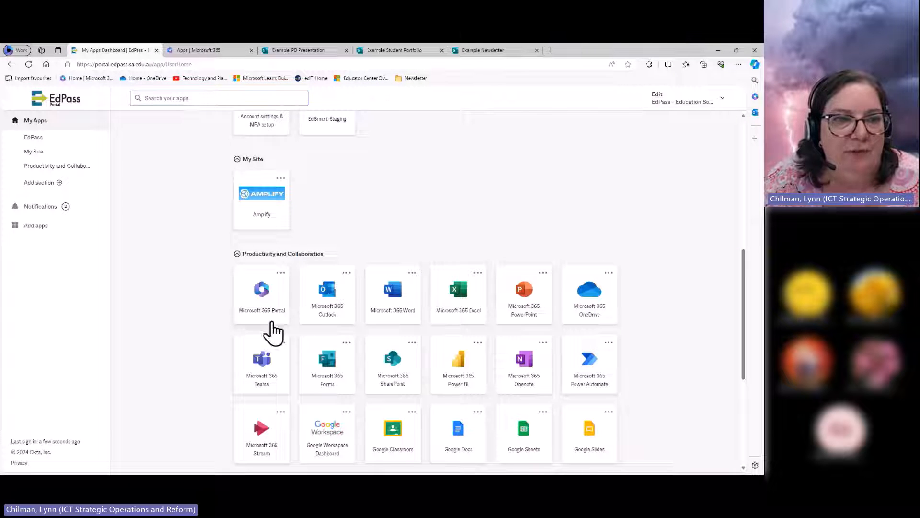
click(254, 290)
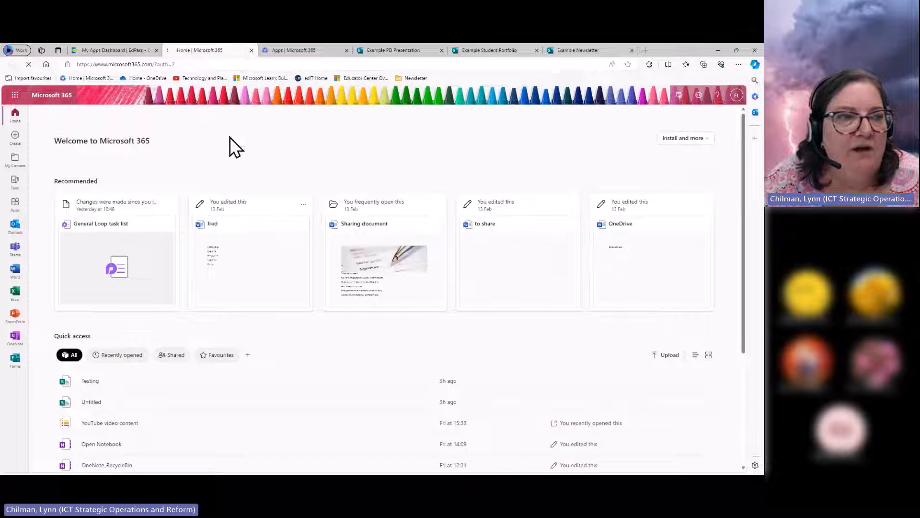
click(16, 208)
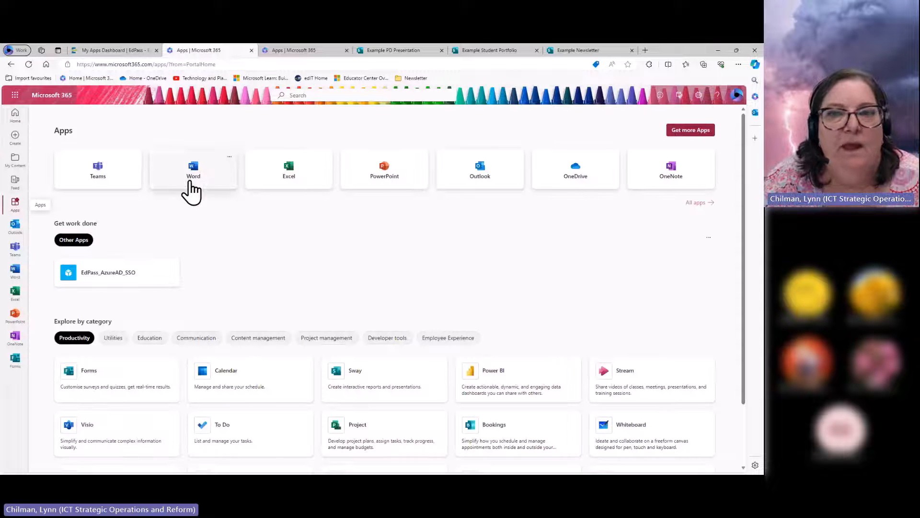
click(696, 203)
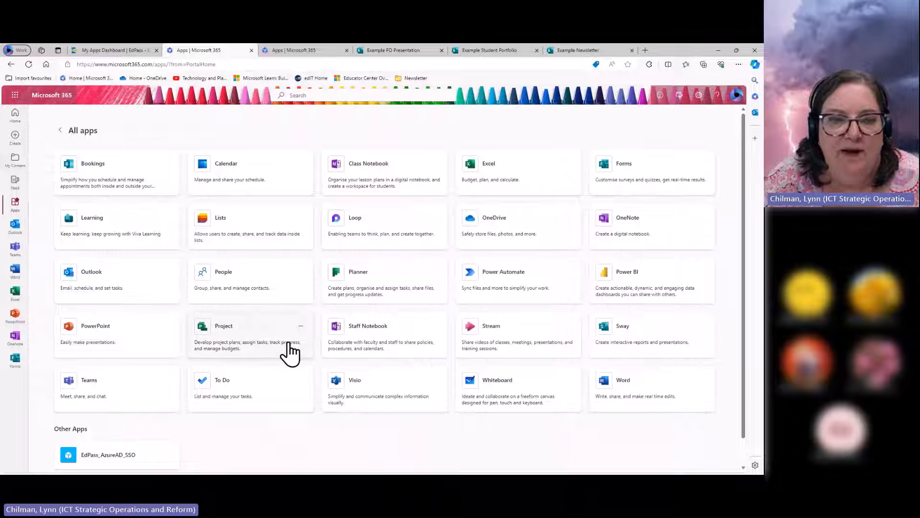
click(622, 331)
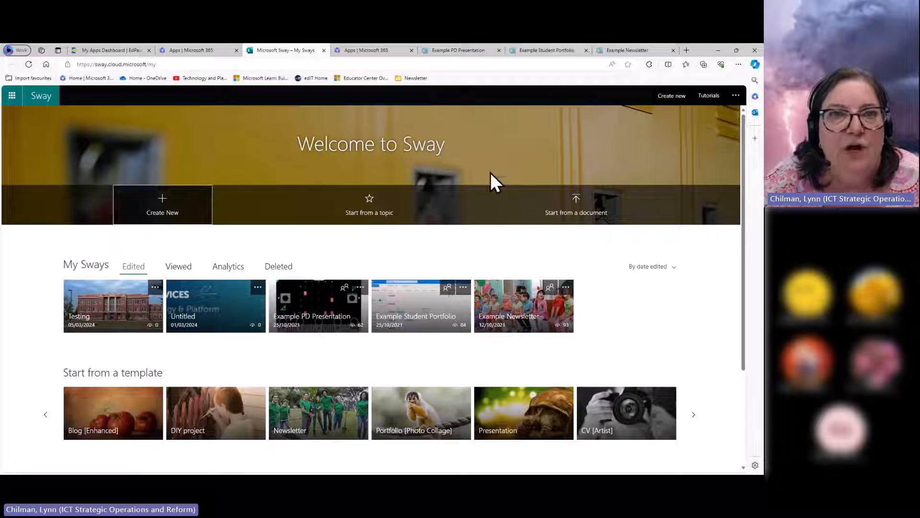
- Examine the Example PD Presentation Sway, from its title through the STEM and maths sections to the Generalisations content
click(378, 56)
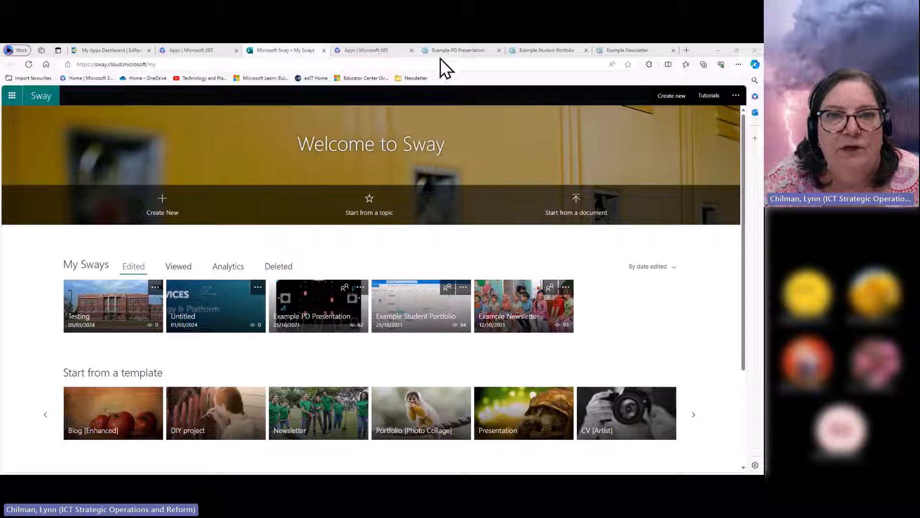
click(463, 53)
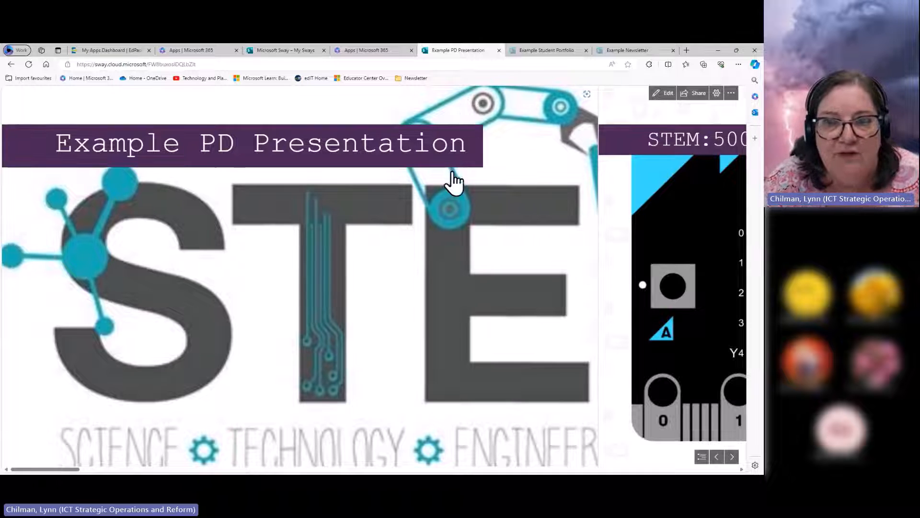
scroll(433, 181, down, 5)
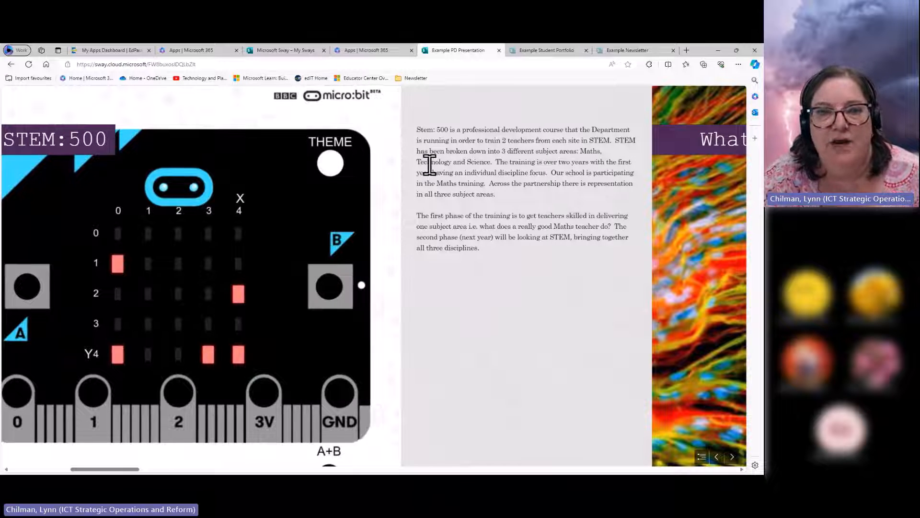
scroll(430, 167, down, 2)
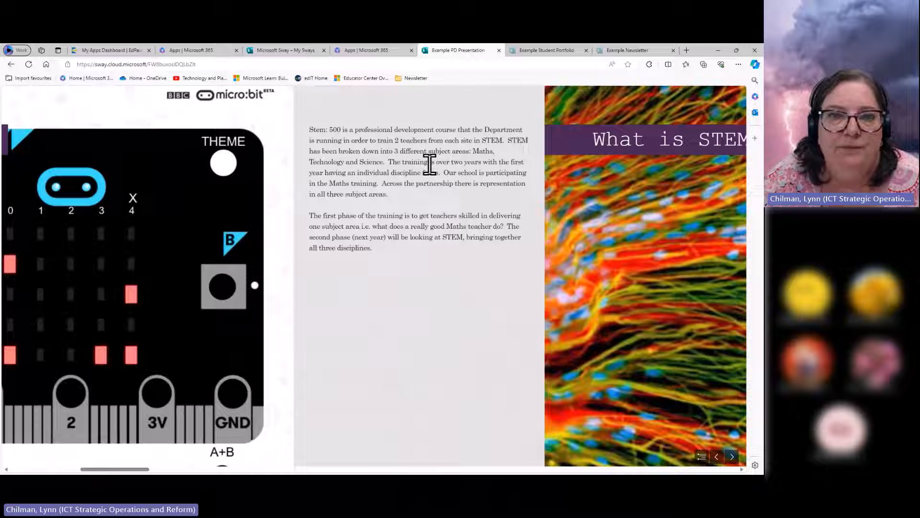
scroll(430, 165, down, 4)
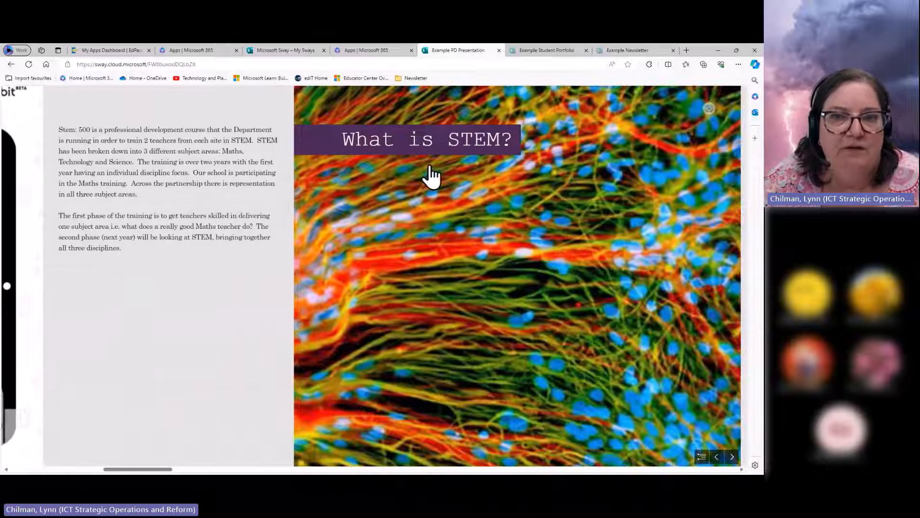
scroll(430, 168, down, 5)
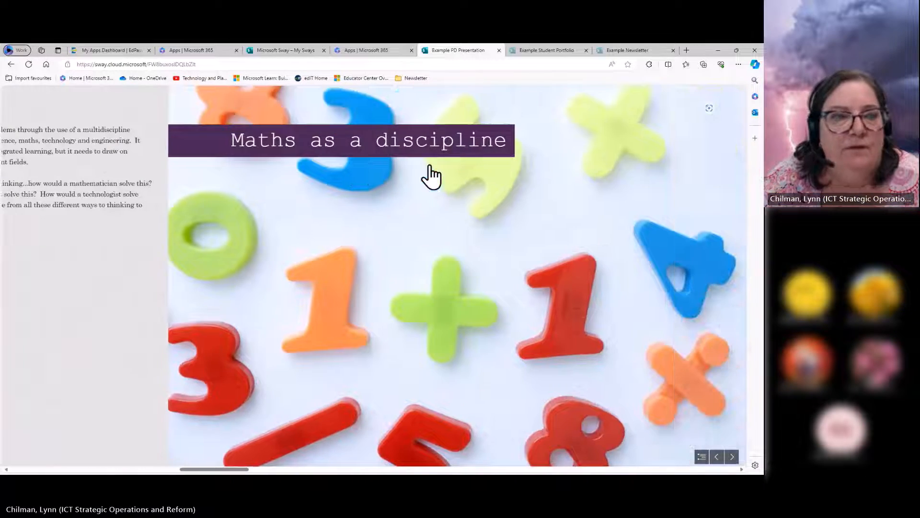
scroll(430, 167, down, 5)
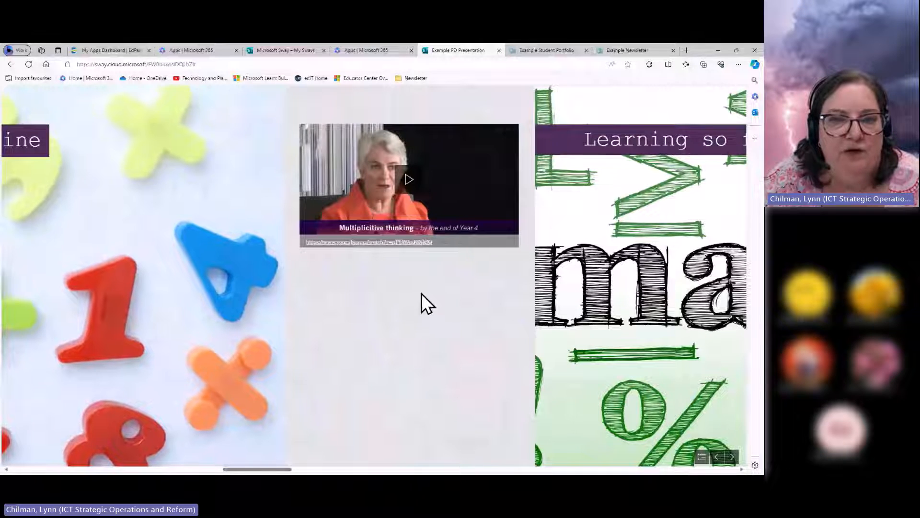
scroll(421, 292, down, 5)
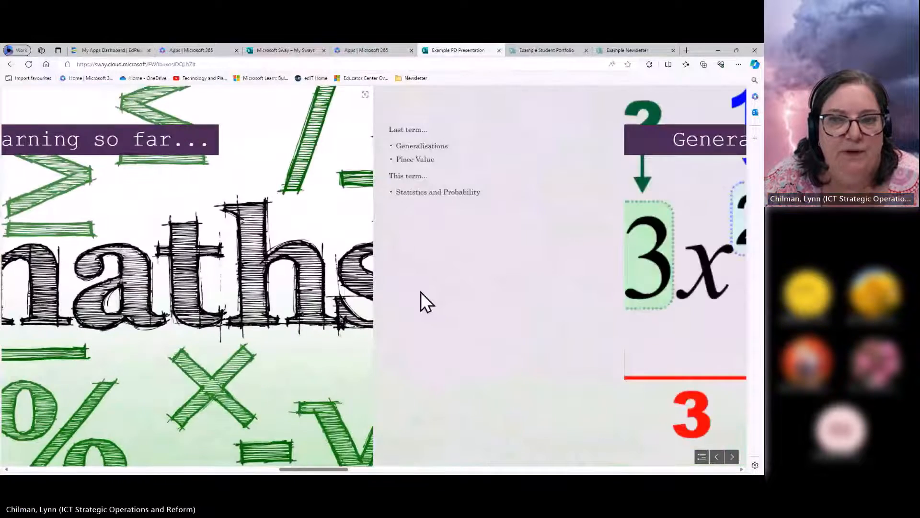
scroll(421, 291, down, 3)
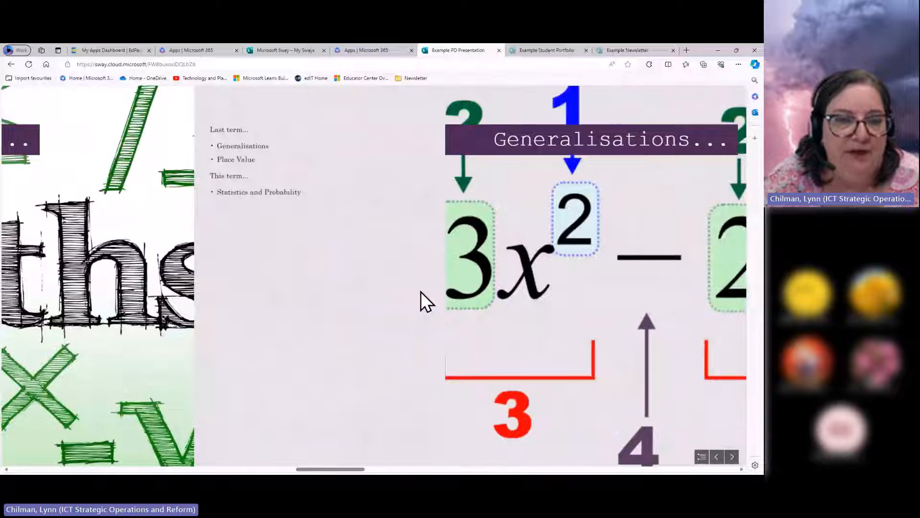
scroll(420, 292, down, 5)
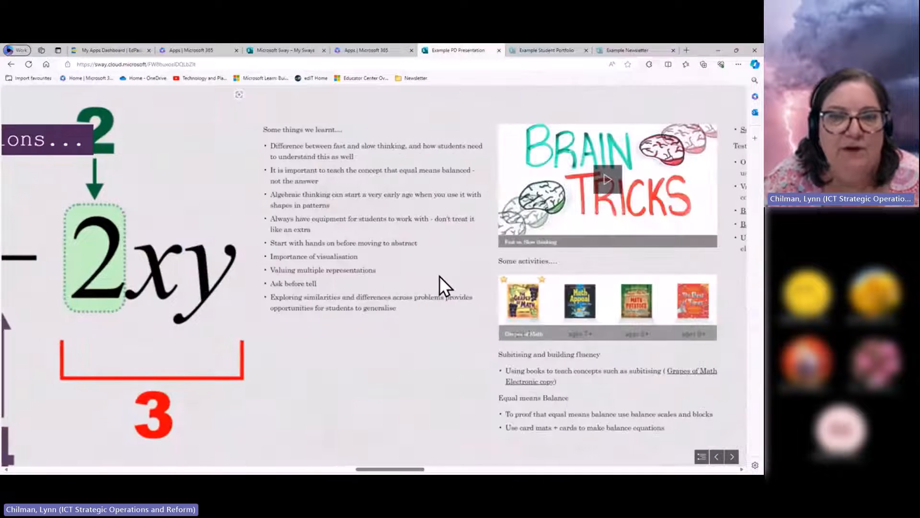
- Examine the Planning, Organisation and Goal Setting section of the Example Student Portfolio, including its text and evidence screenshots
click(535, 51)
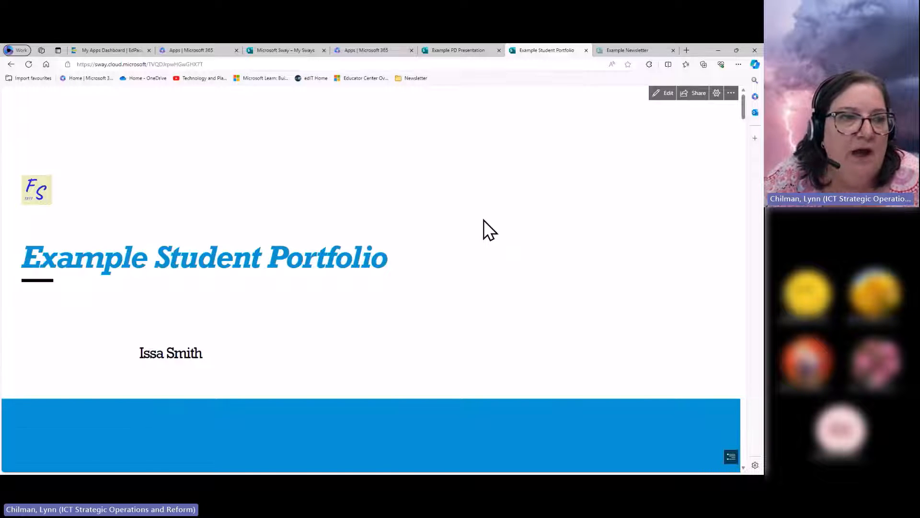
scroll(484, 220, down, 5)
scroll(487, 229, up, 5)
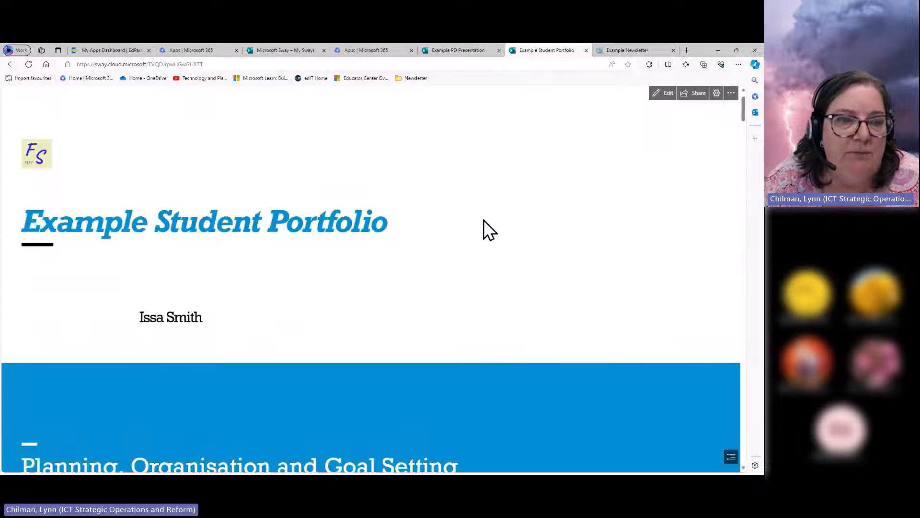
scroll(483, 218, down, 5)
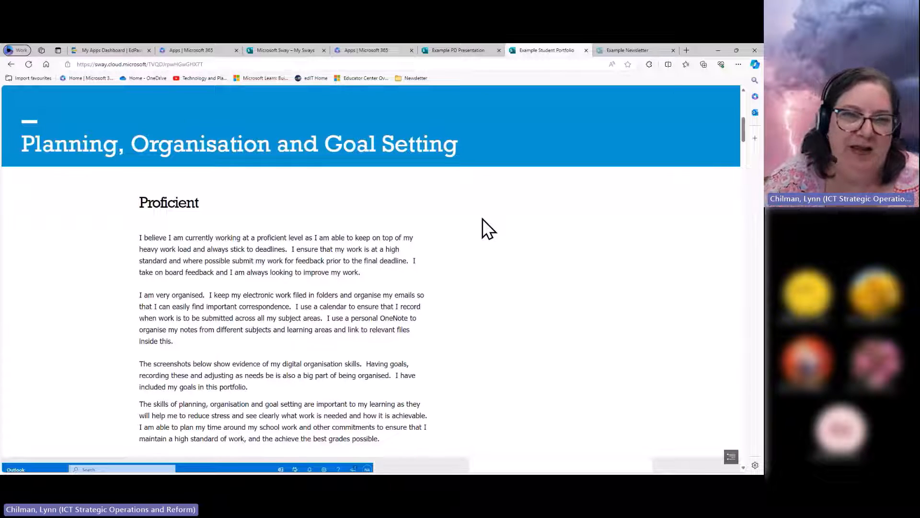
scroll(507, 243, down, 2)
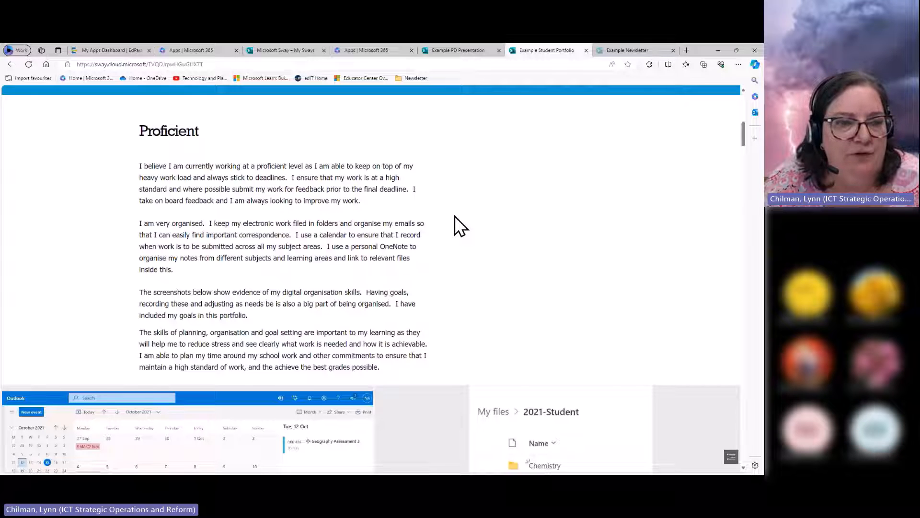
scroll(455, 216, down, 5)
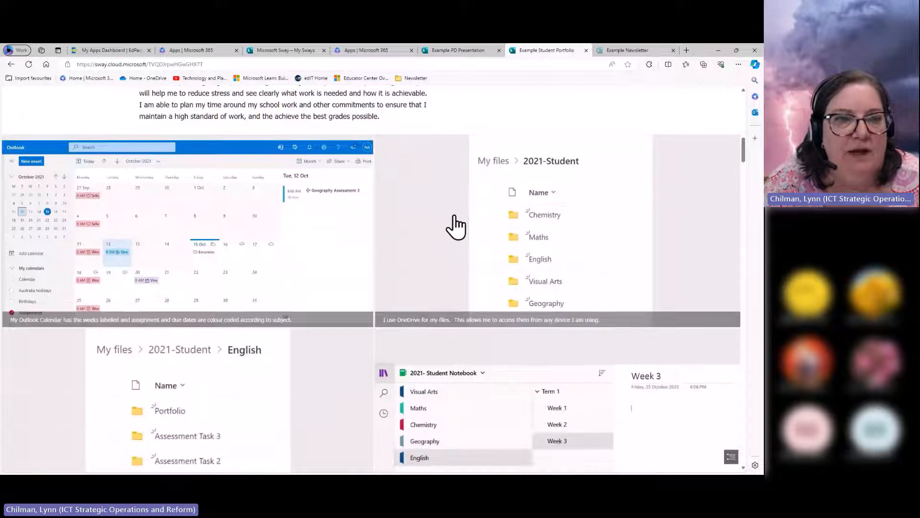
scroll(455, 226, down, 2)
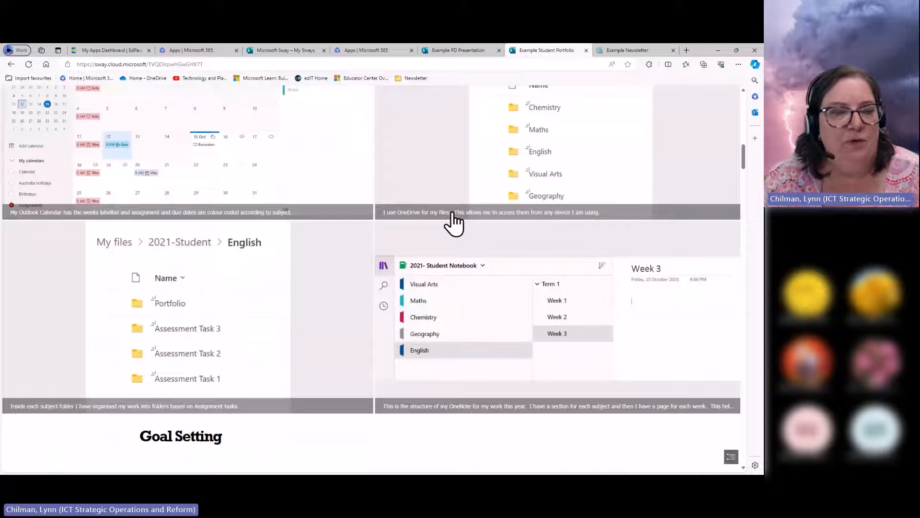
- Review the portfolio's goal pages, covering My Academic Goals, Goals Planning, the journal and Review- Goals
scroll(453, 213, down, 9)
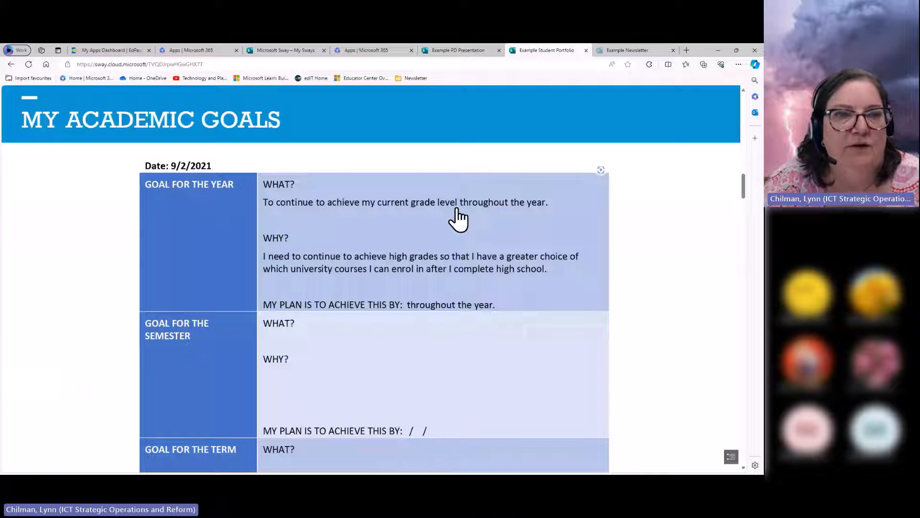
scroll(458, 218, down, 2)
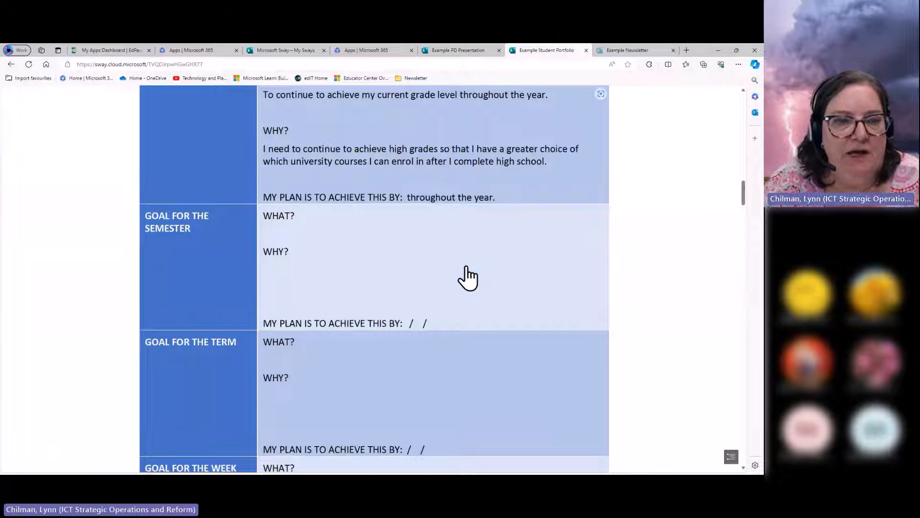
scroll(467, 268, down, 8)
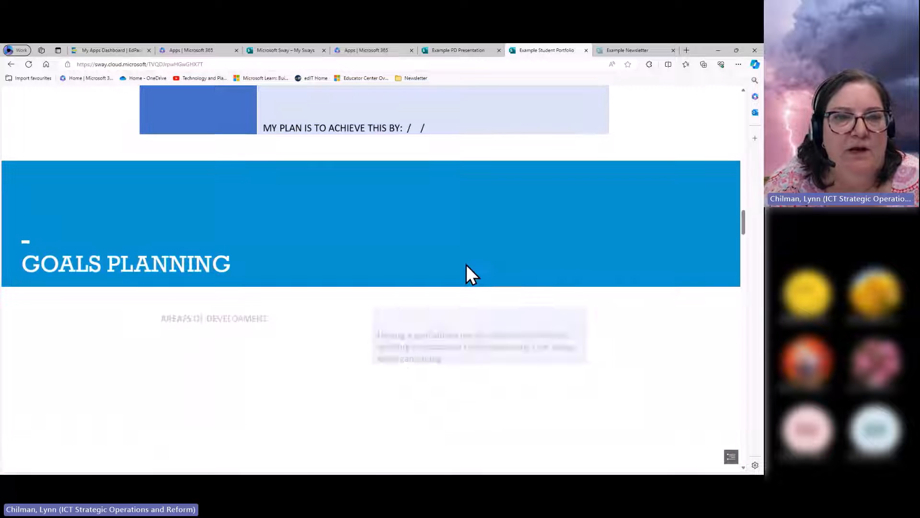
scroll(466, 263, down, 4)
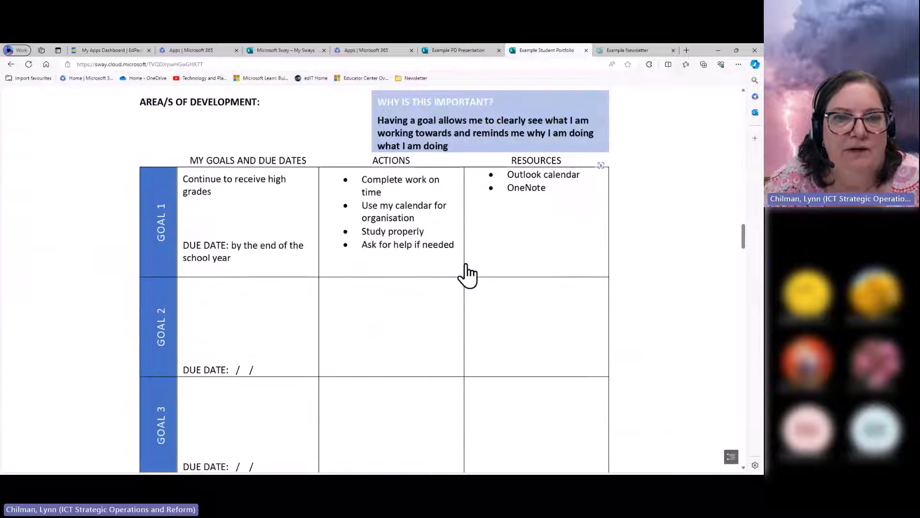
scroll(468, 275, down, 10)
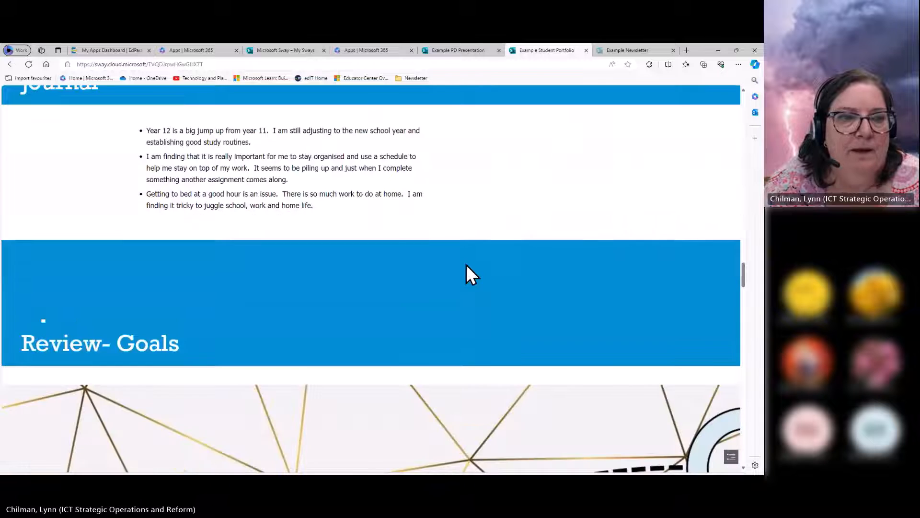
scroll(466, 264, down, 10)
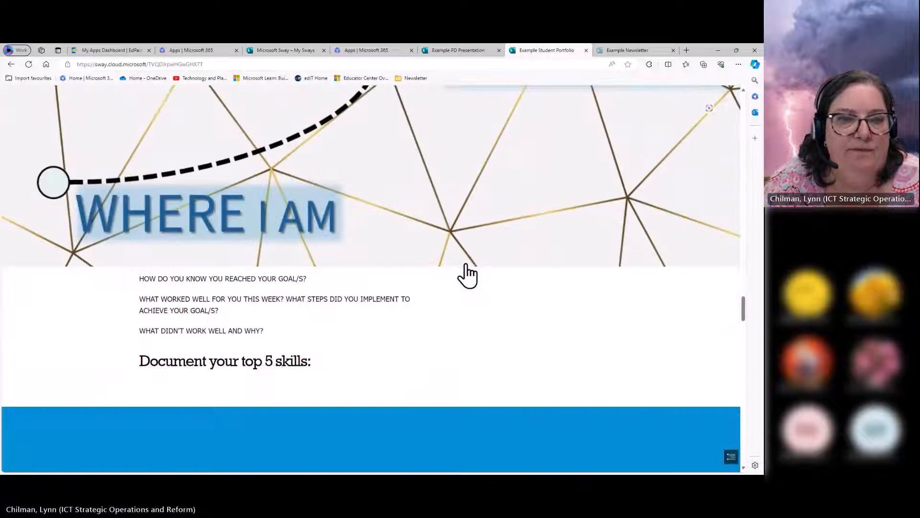
- Look through the rest of the portfolio, from Strengths, Skills and Attributes to Self Regulation and Collaboration and Group Work
scroll(466, 263, down, 8)
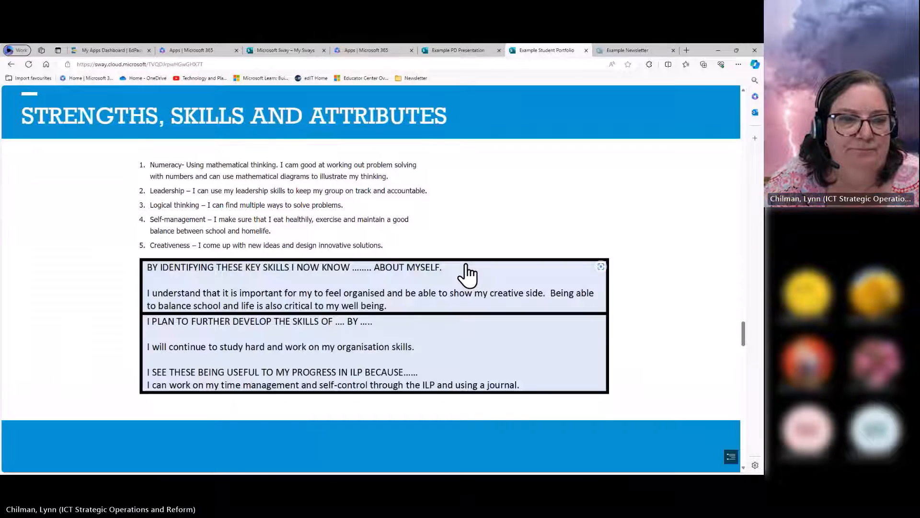
scroll(466, 264, down, 12)
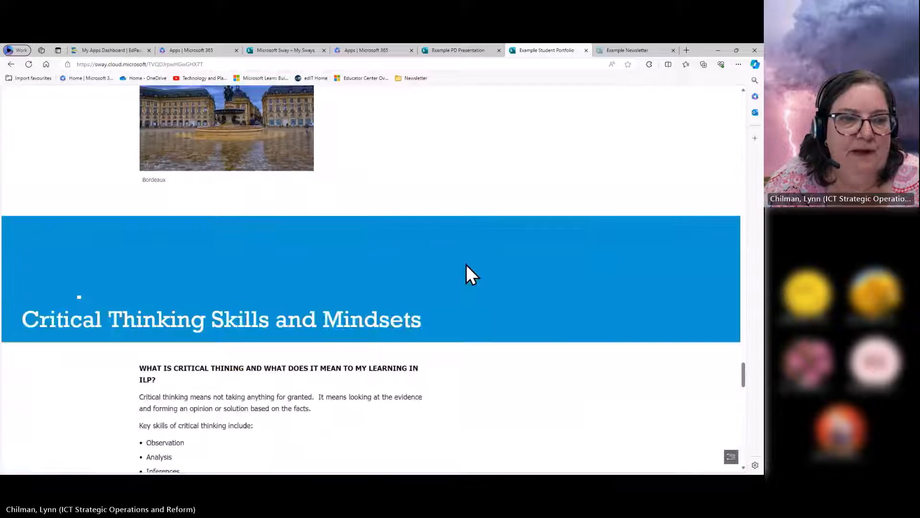
scroll(466, 264, down, 13)
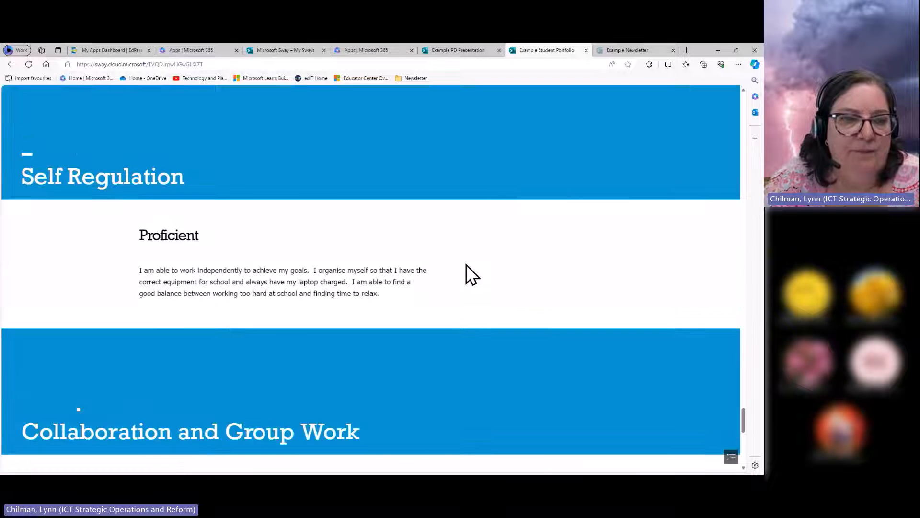
scroll(466, 264, down, 4)
scroll(465, 264, up, 1)
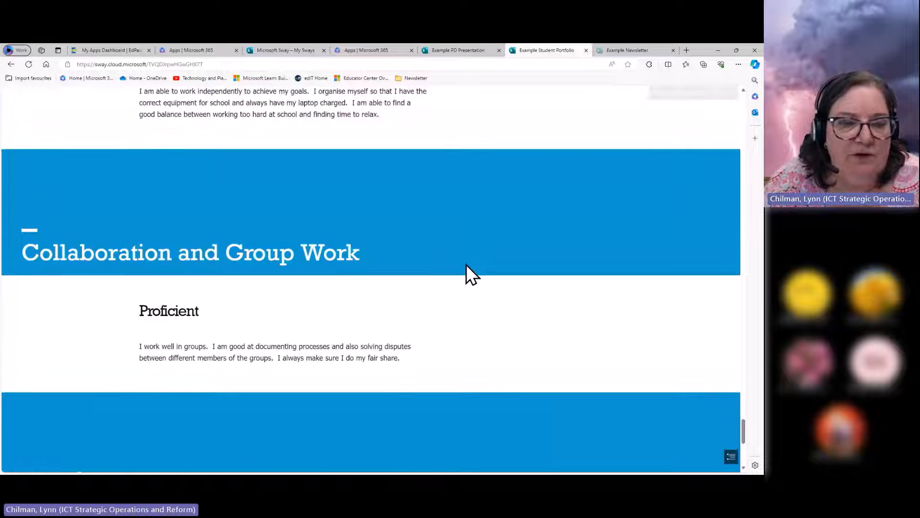
scroll(466, 265, up, 4)
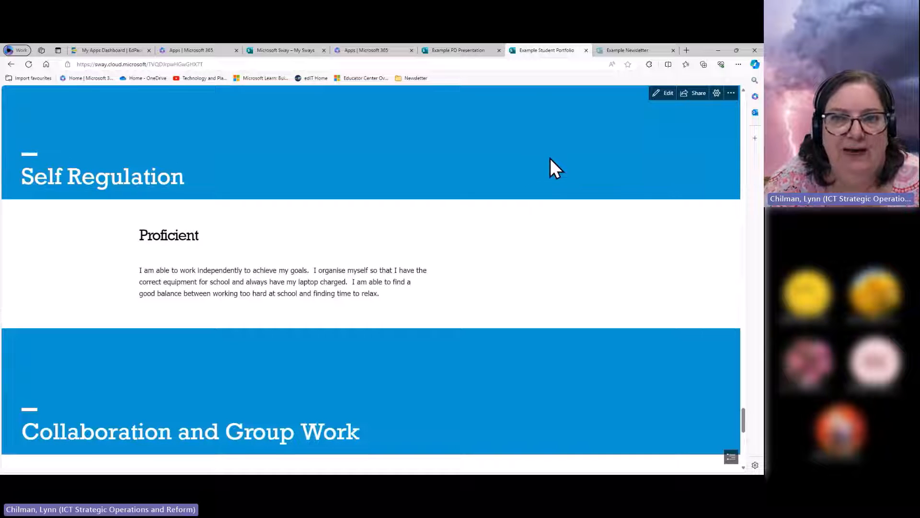
- Look through the Example Newsletter Sway, from its title and issue contents to the Grandparents, parents, special friends day section
click(614, 50)
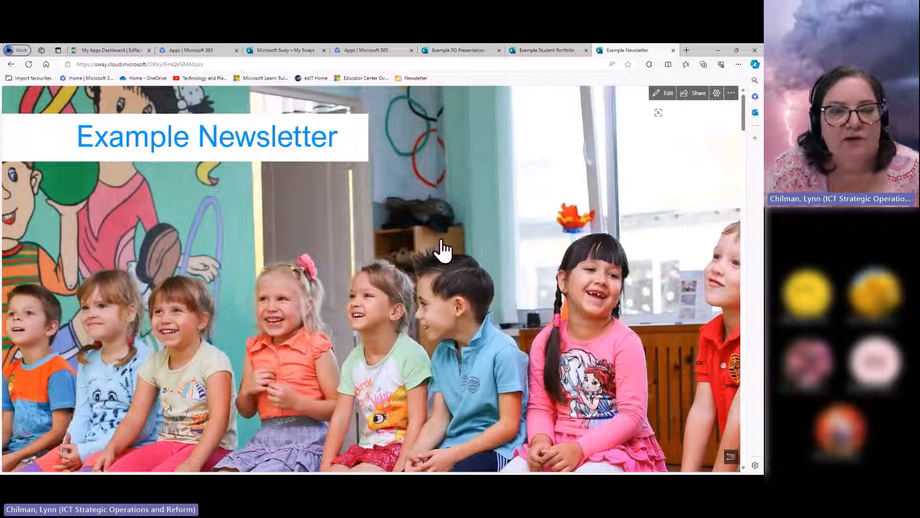
scroll(457, 230, down, 3)
scroll(455, 233, down, 8)
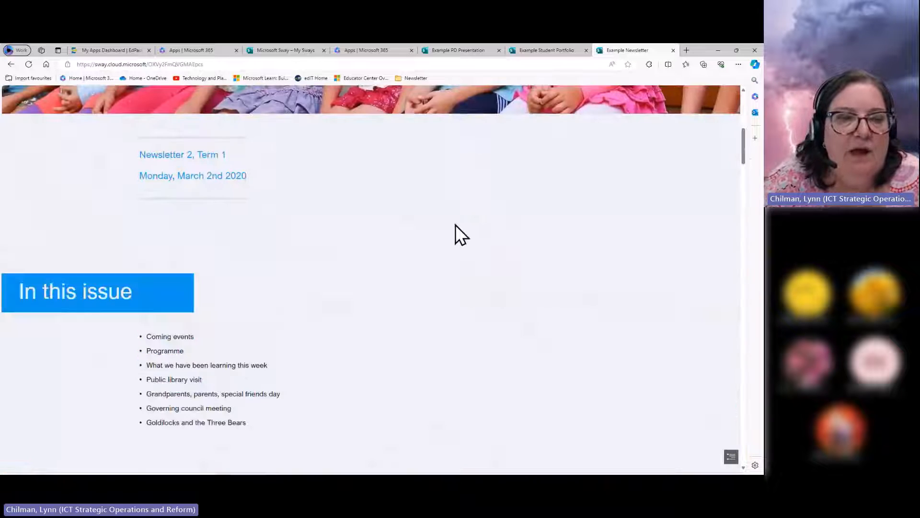
scroll(456, 226, down, 8)
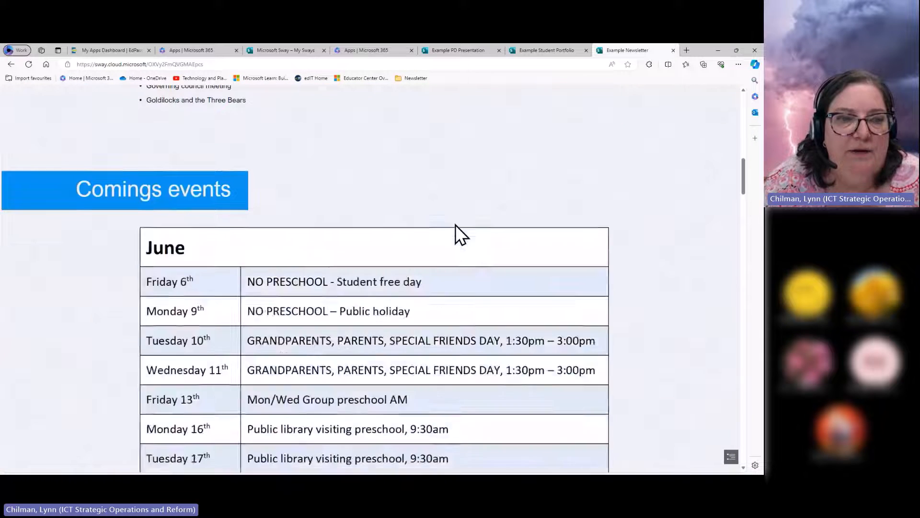
scroll(441, 235, down, 6)
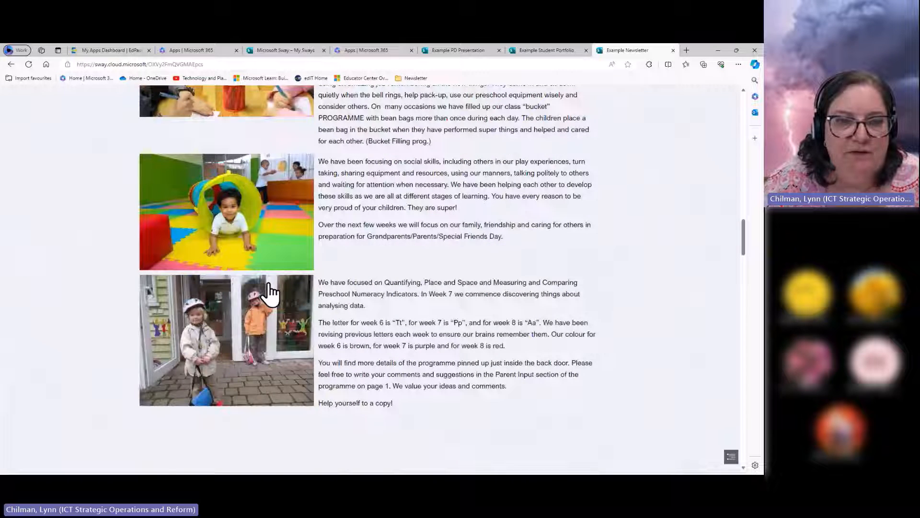
scroll(270, 291, down, 5)
scroll(516, 213, down, 8)
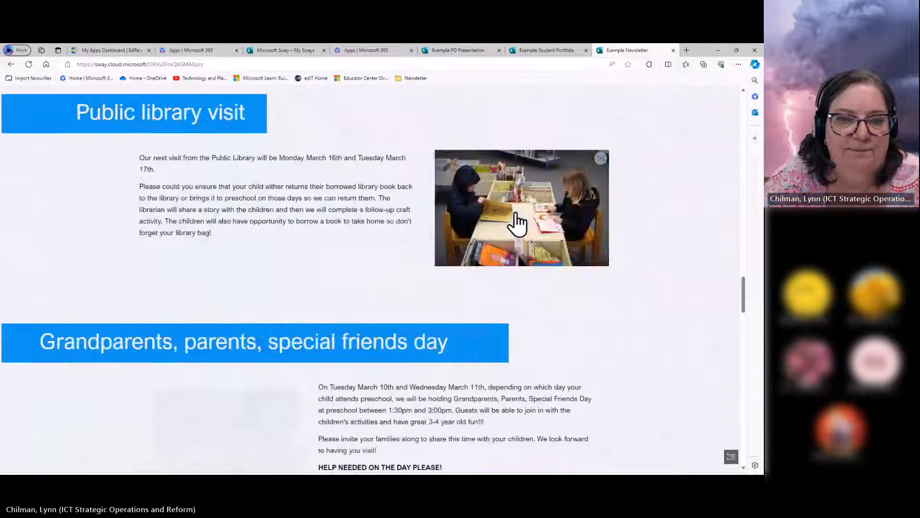
scroll(516, 213, down, 6)
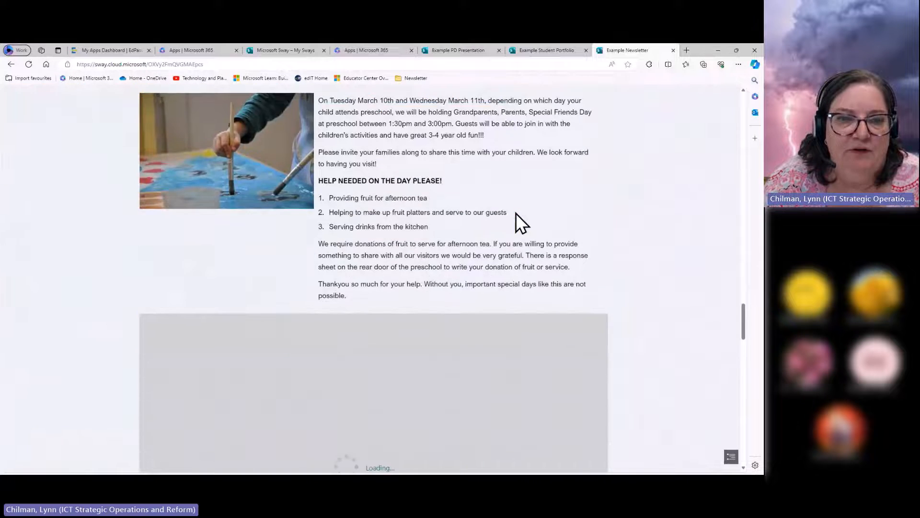
- Examine the registration form embedded in the newsletter, from its introduction through all the questions, and the section above it
scroll(628, 229, down, 3)
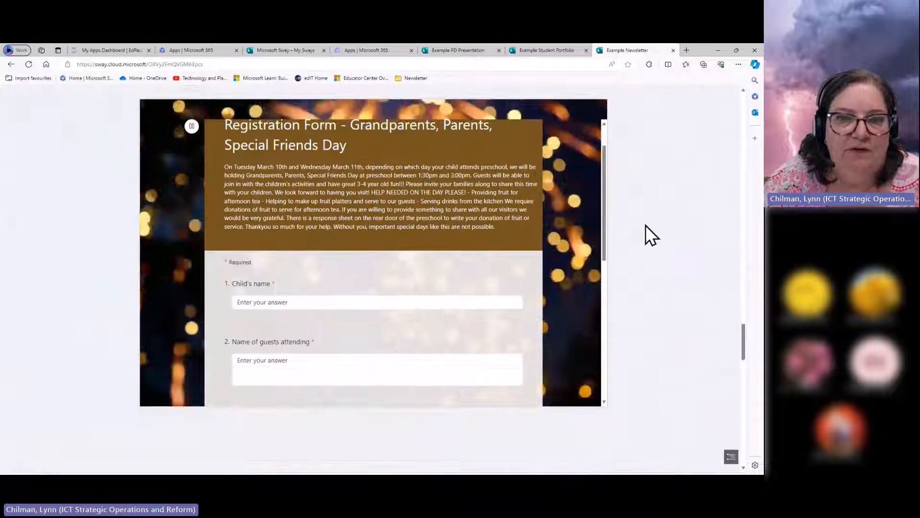
scroll(339, 235, down, 5)
scroll(343, 237, down, 2)
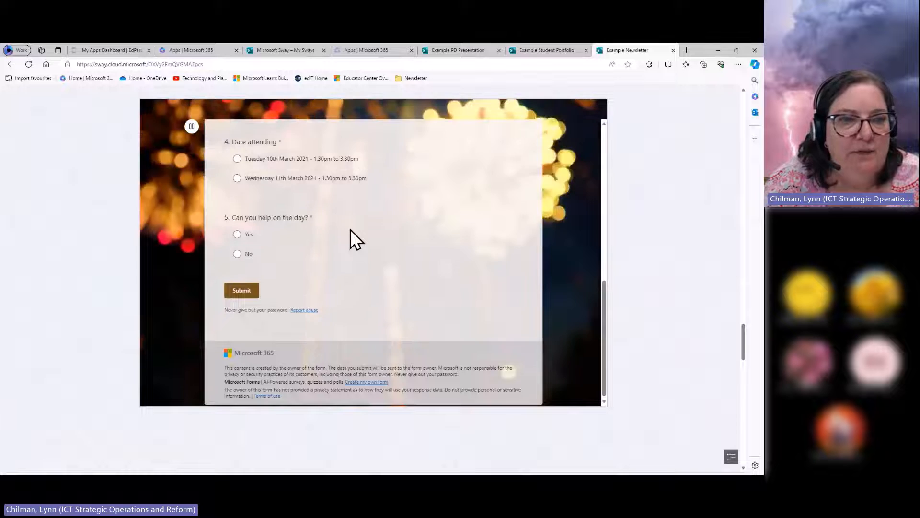
scroll(350, 240, up, 10)
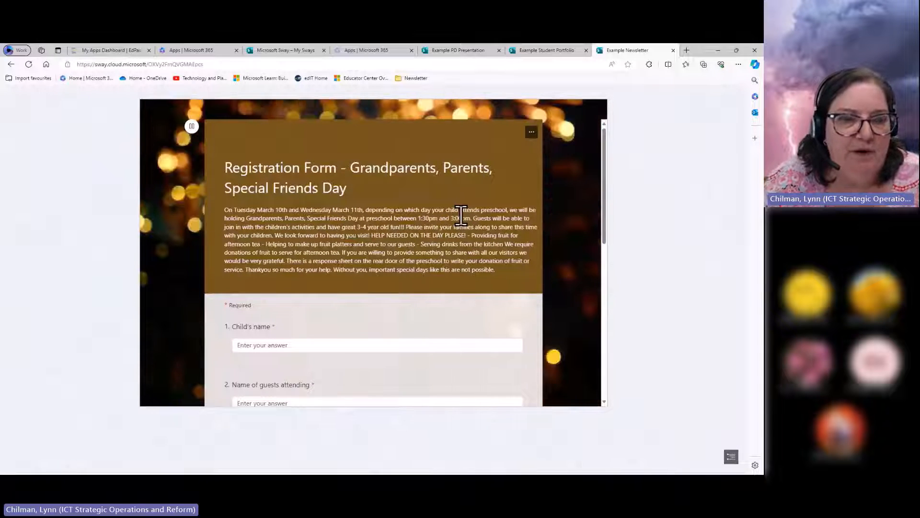
scroll(459, 226, down, 4)
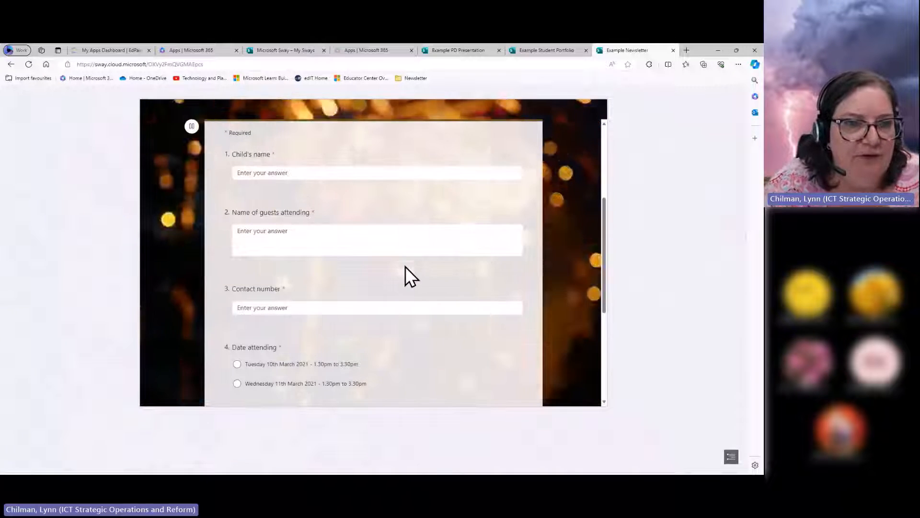
scroll(406, 263, down, 4)
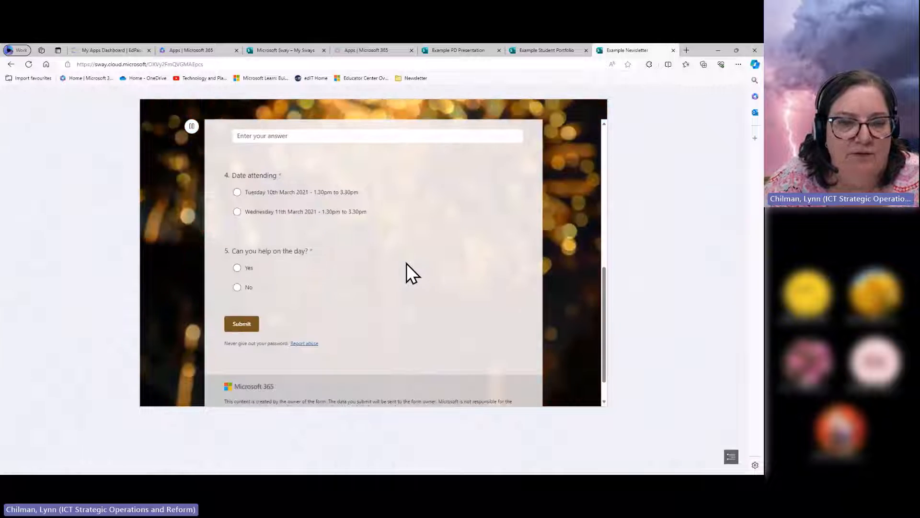
scroll(406, 264, up, 3)
scroll(678, 211, up, 5)
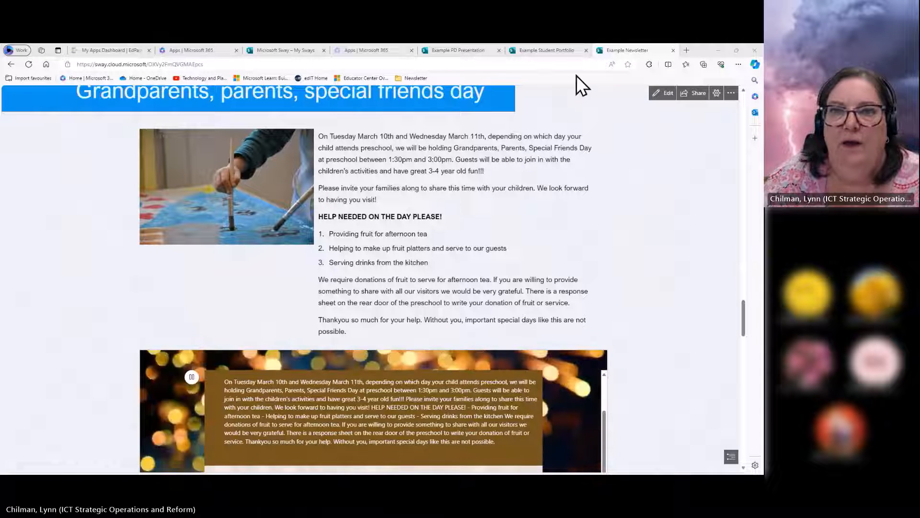
scroll(575, 173, up, 3)
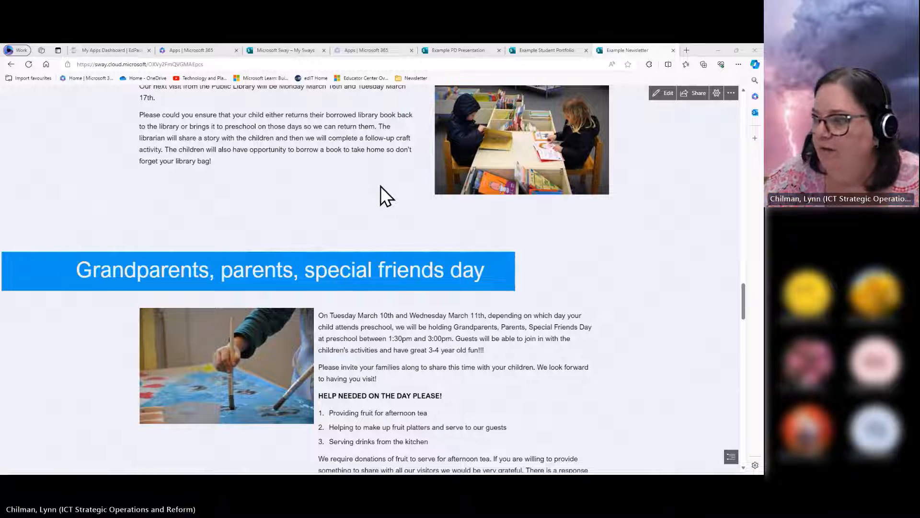
- Return to the My Sways page and look over its creation options, templates and inspiring lessons
click(285, 50)
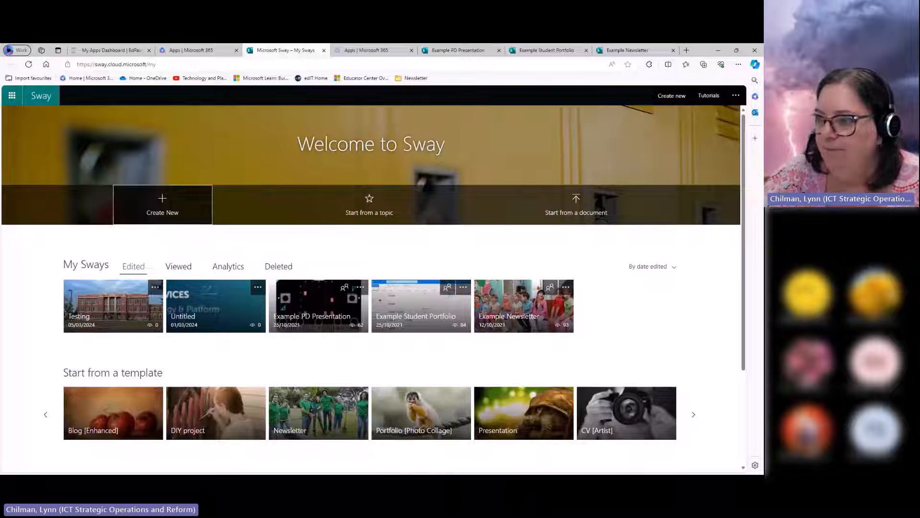
click(718, 50)
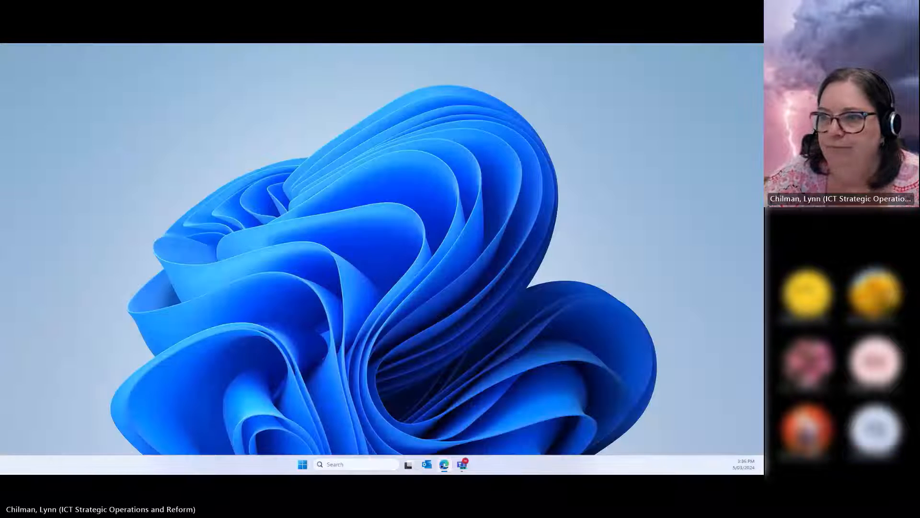
click(444, 464)
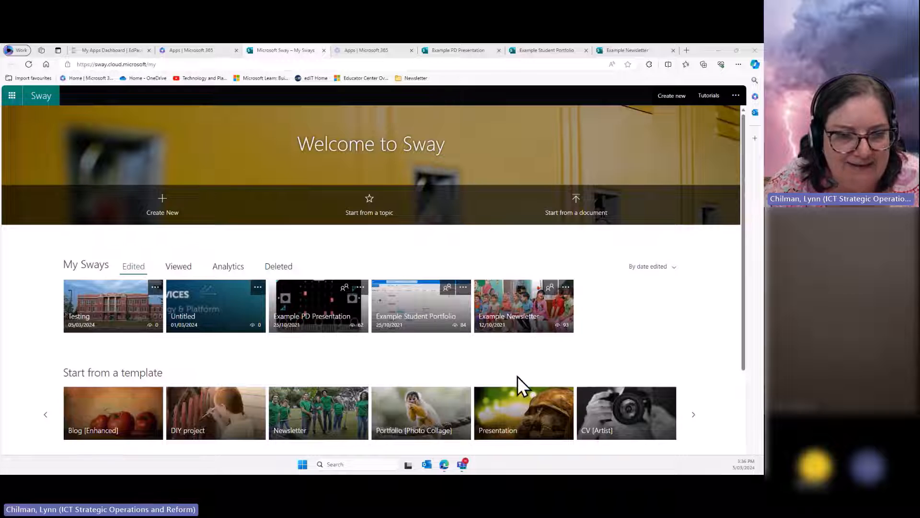
scroll(517, 376, down, 3)
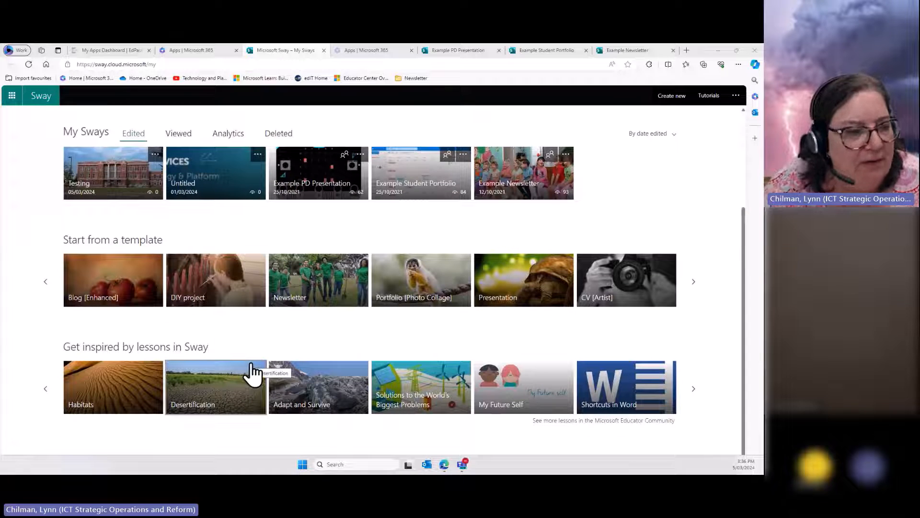
scroll(250, 373, up, 3)
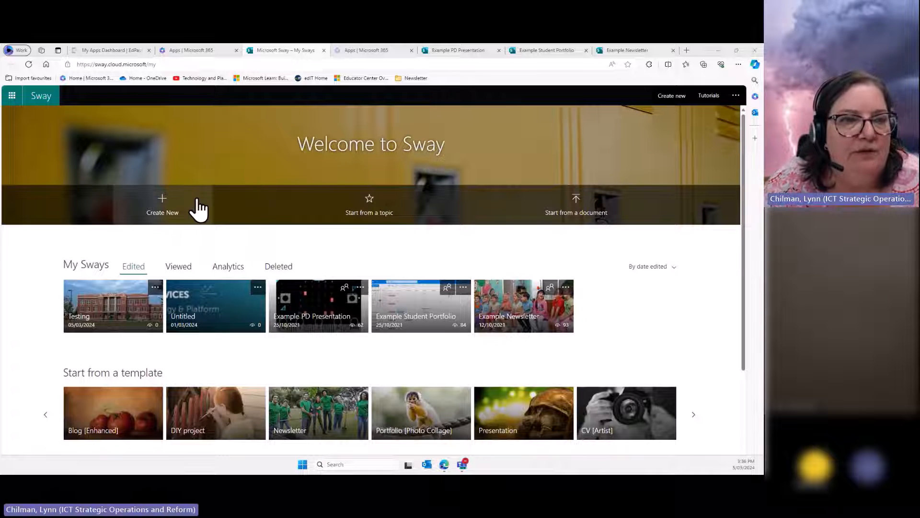
- Create a new blank Sway and title it "My first Sway"
click(162, 207)
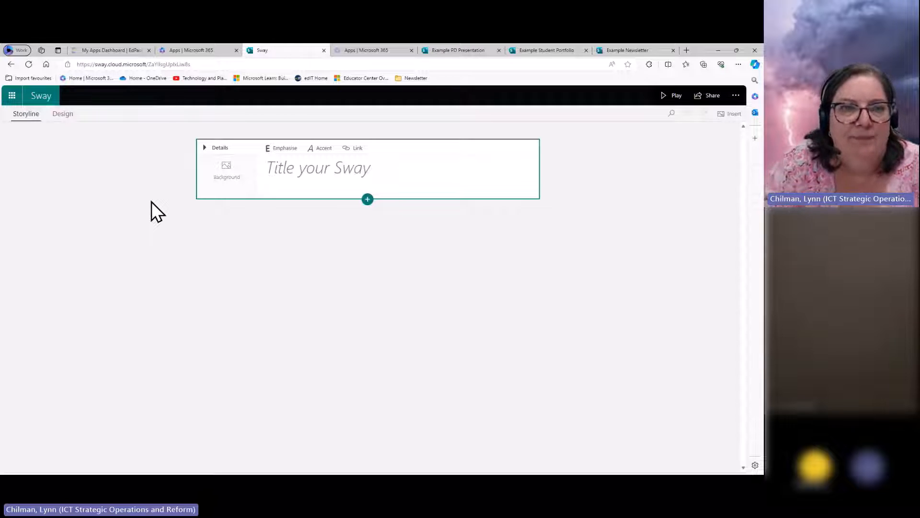
click(284, 174)
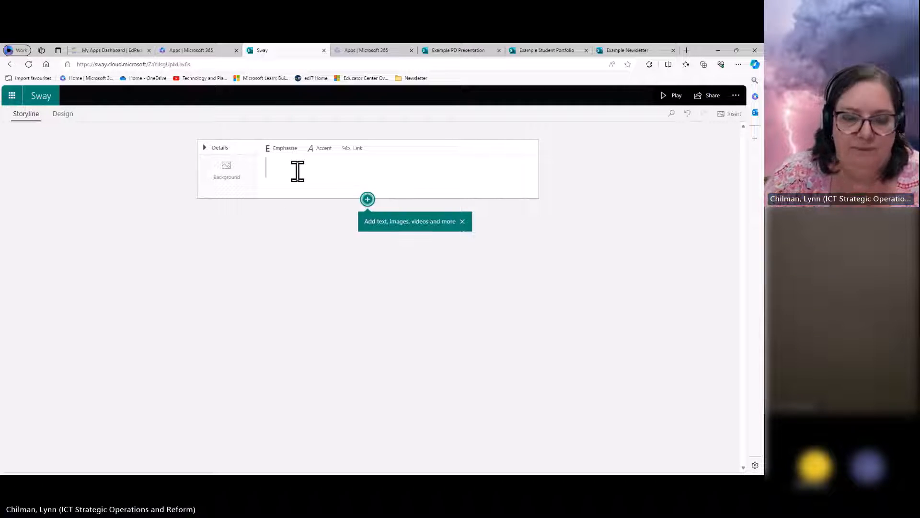
text(My T)
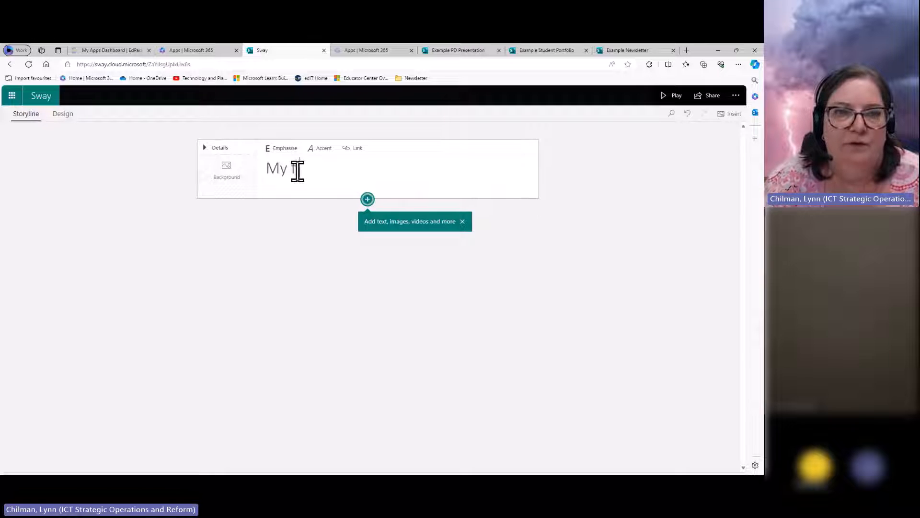
text(ir)
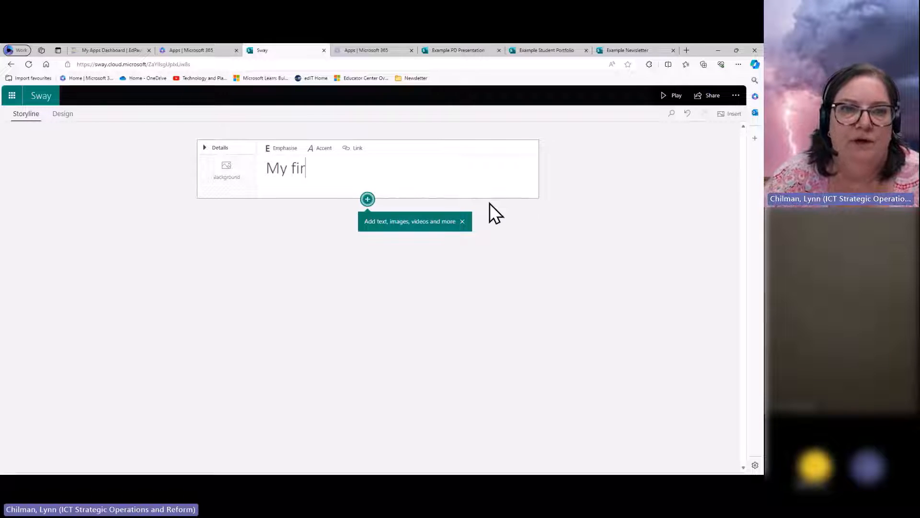
text(st Sway)
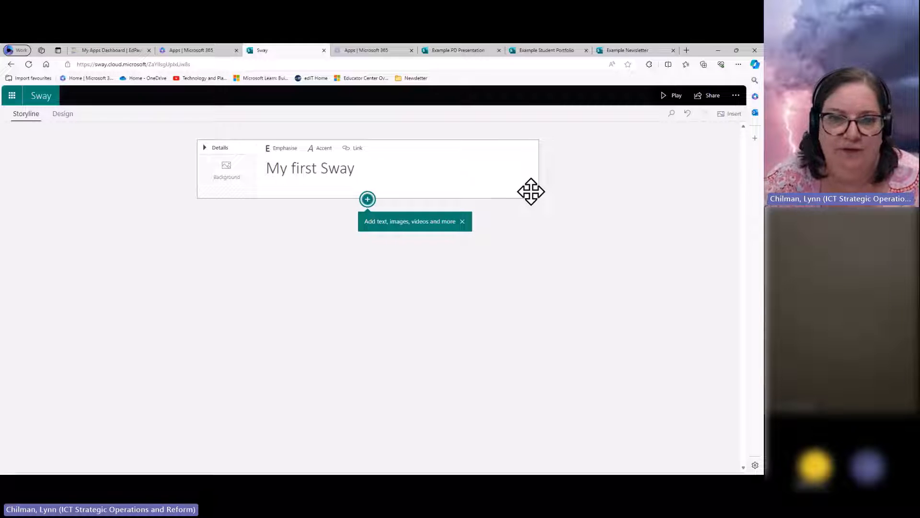
- Search images for "school", set the red-brick school photo as the title background, and preview the Sway's design before returning to the storyline
click(218, 190)
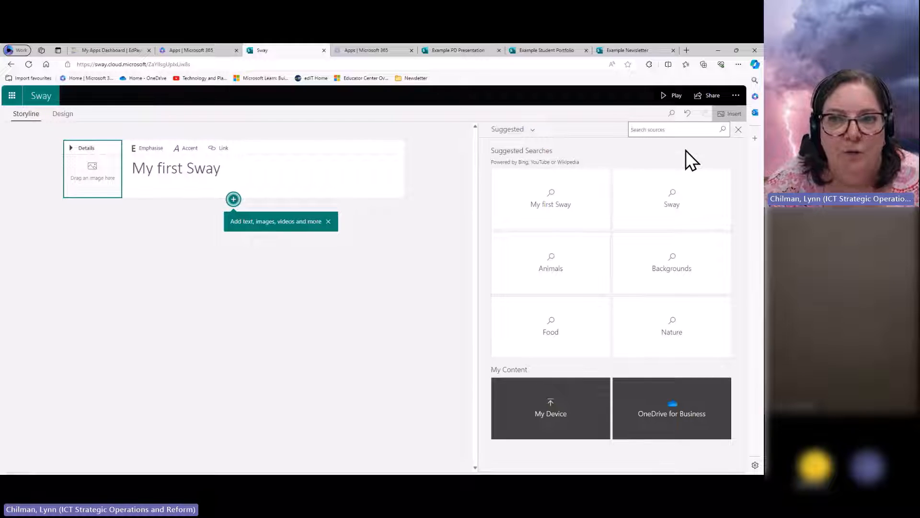
text(school)
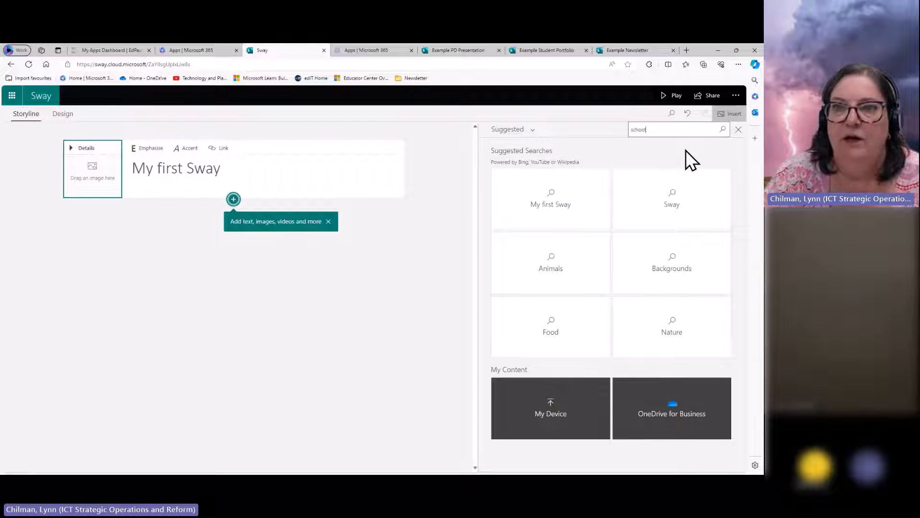
key(Return)
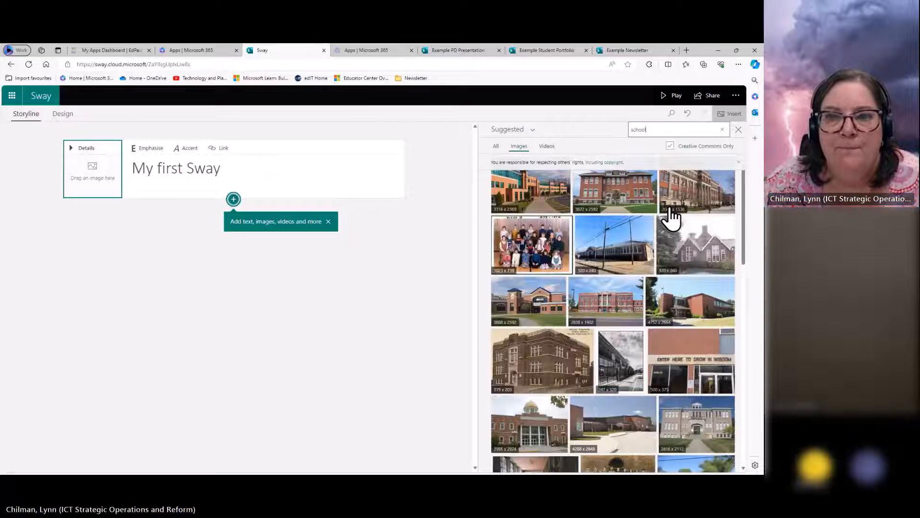
drag(641, 194, 101, 177)
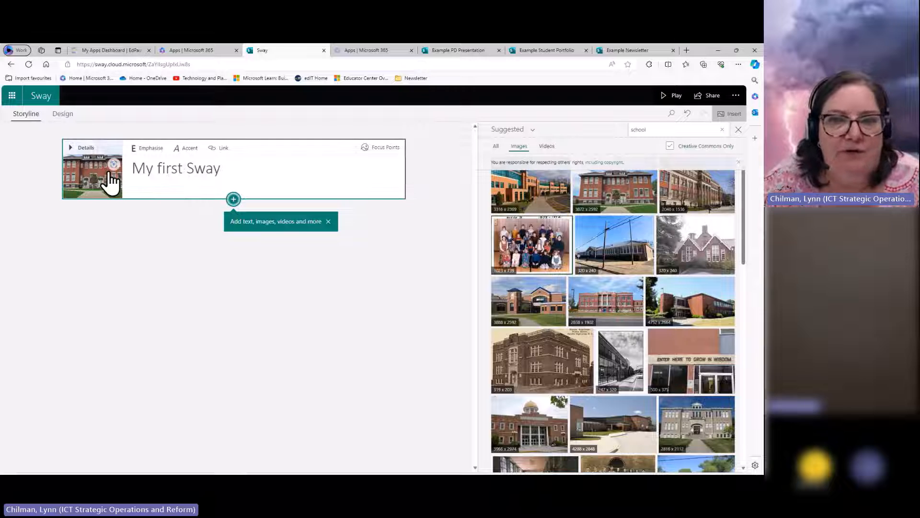
click(738, 129)
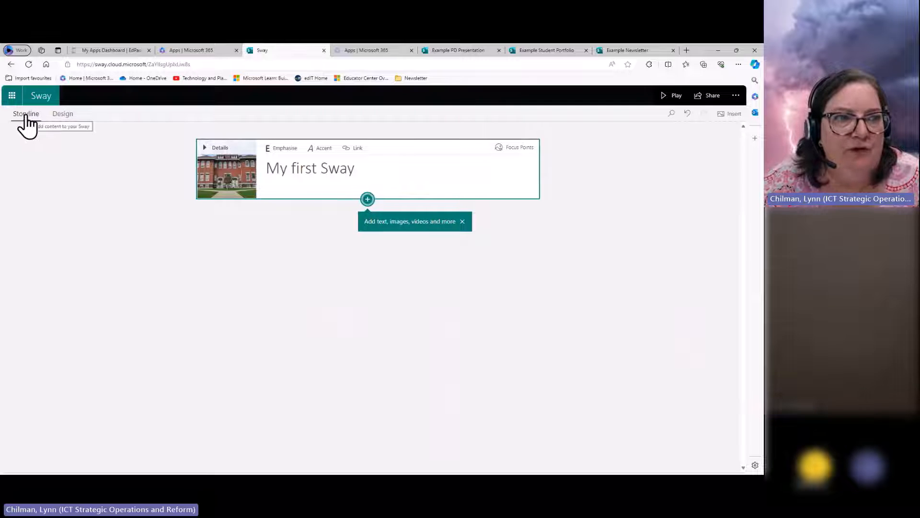
click(70, 115)
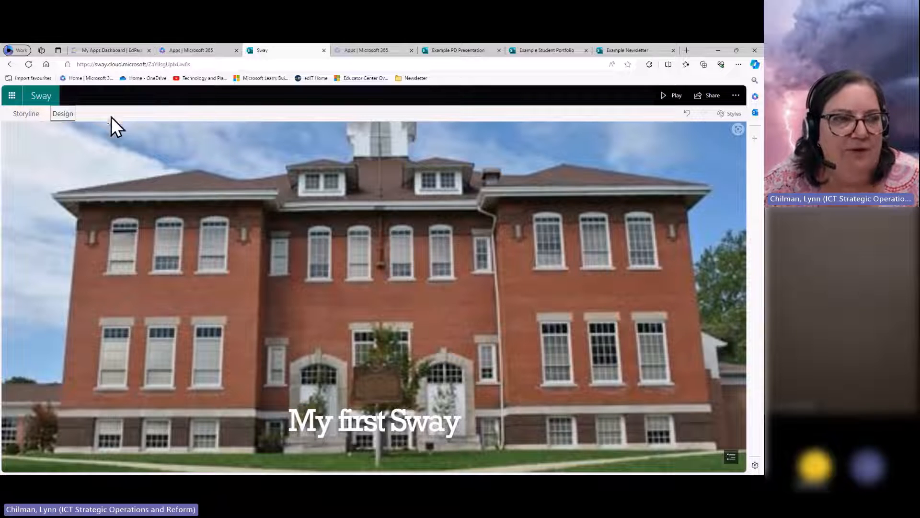
click(25, 116)
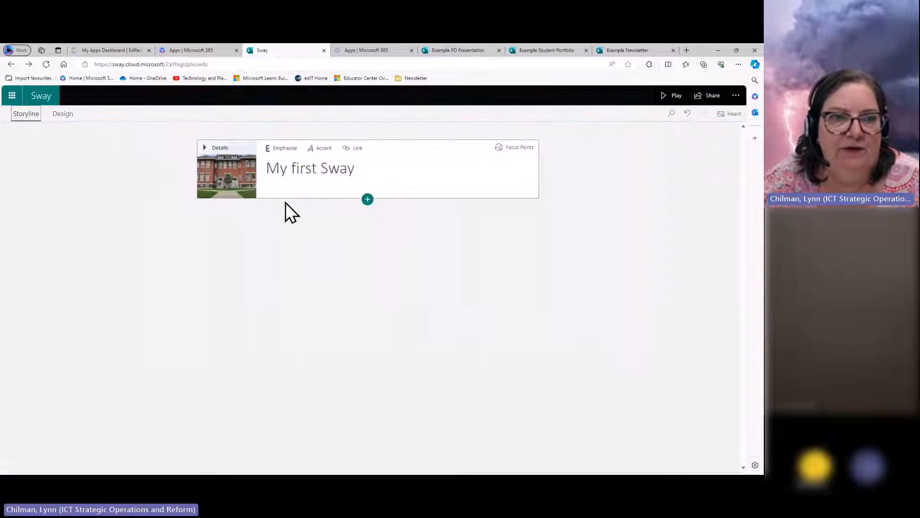
- Expand the title card's details and delete its school background image
click(212, 171)
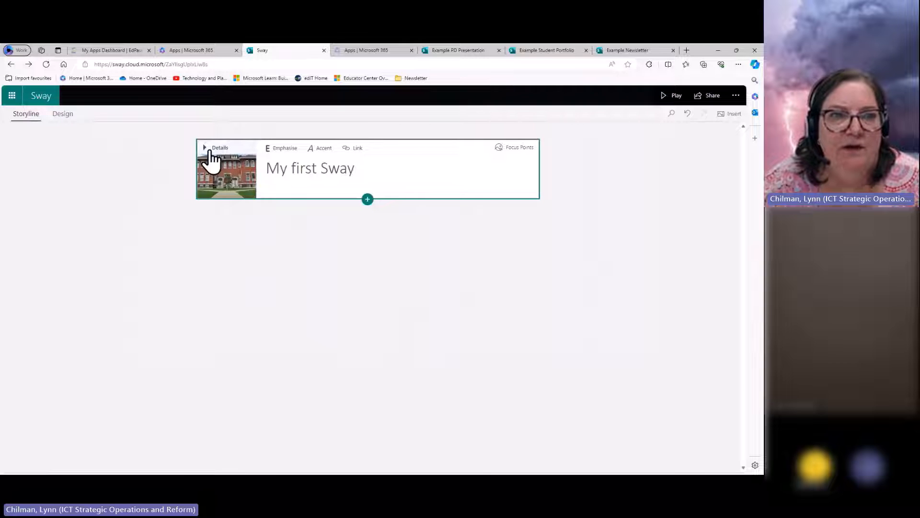
click(208, 149)
click(216, 263)
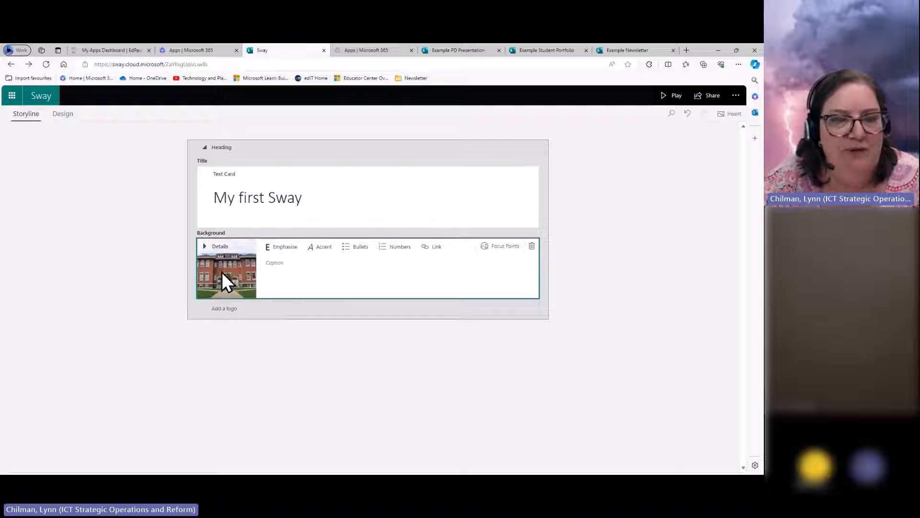
click(533, 247)
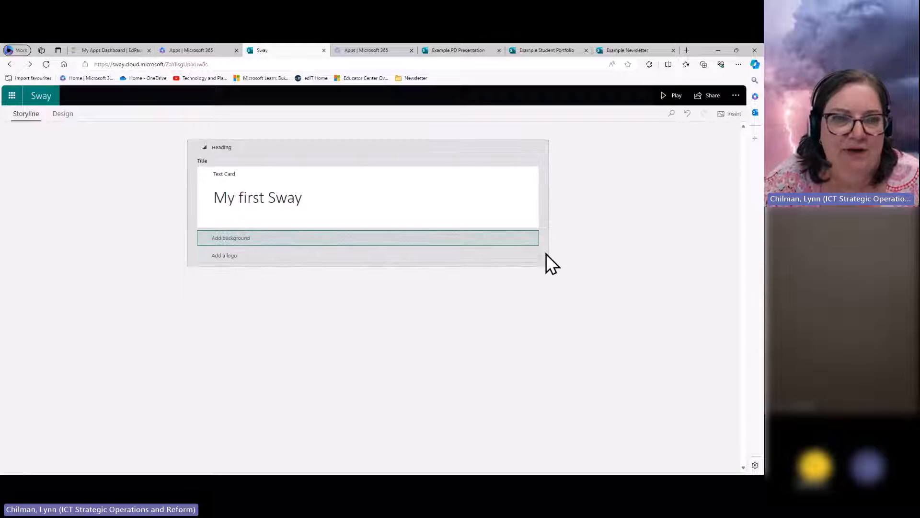
- Open the title card's background for adding an image and search images for "school banner"
click(282, 239)
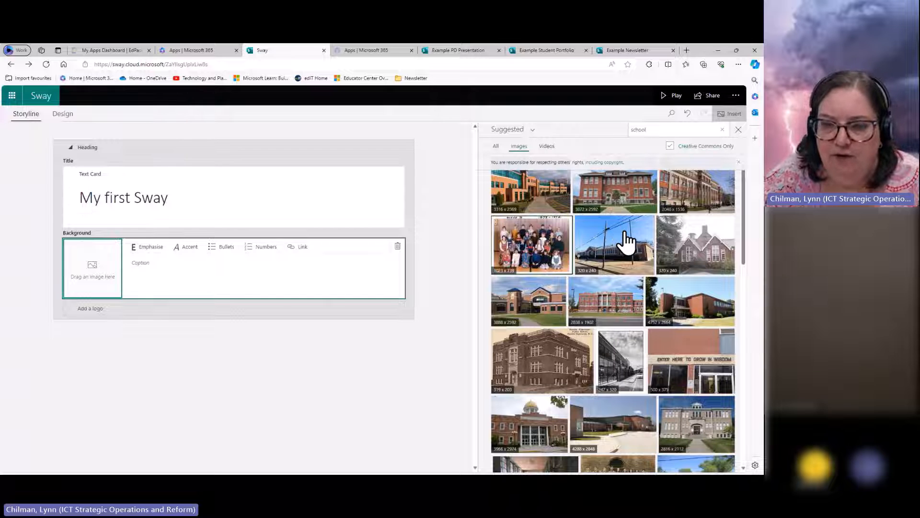
scroll(623, 241, down, 3)
scroll(622, 241, up, 3)
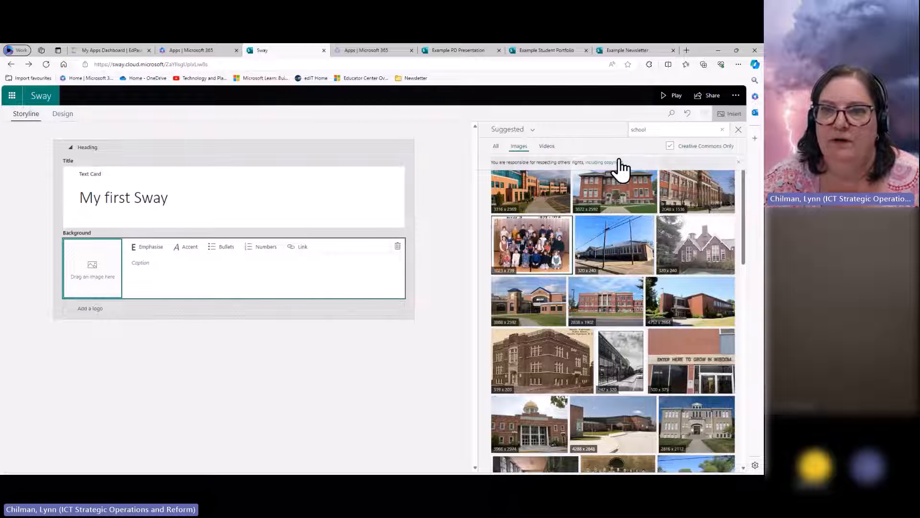
click(671, 135)
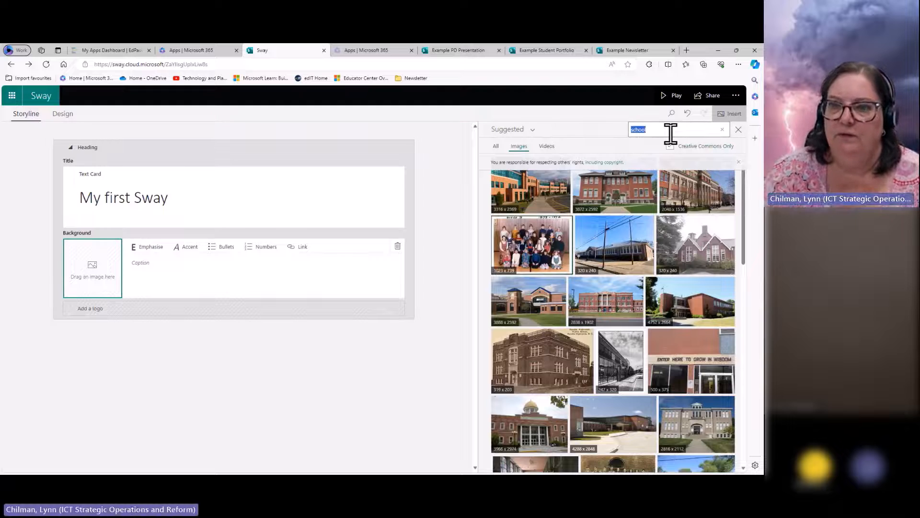
click(671, 134)
text(banner)
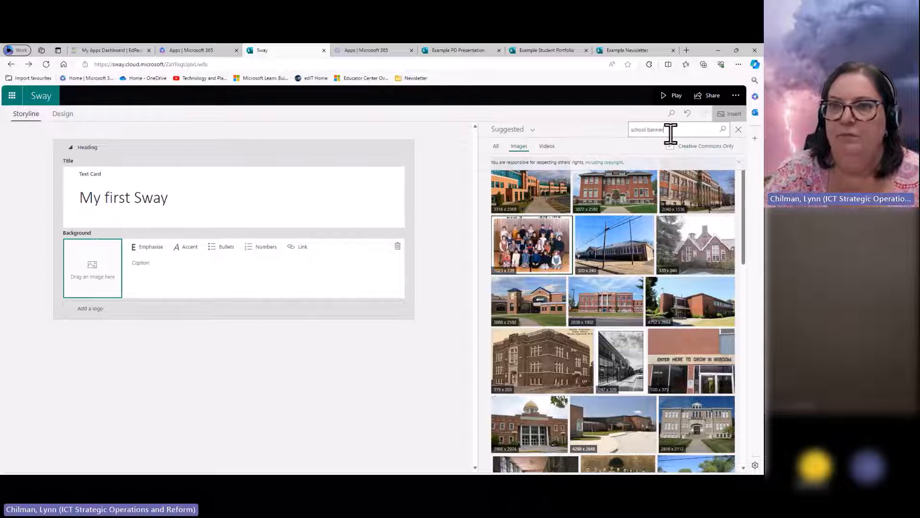
key(Return)
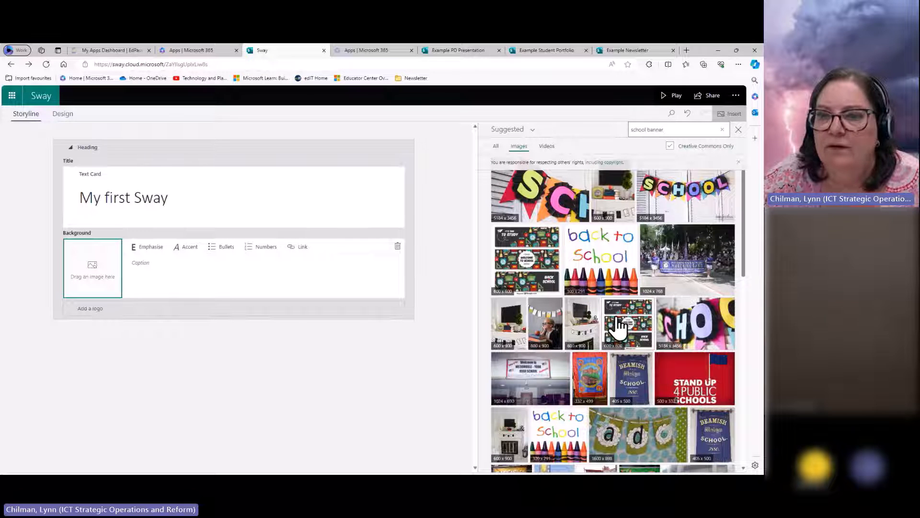
- Set the green flower bunting image as the title background, preview it in the design, and return to the storyline
scroll(613, 314, down, 2)
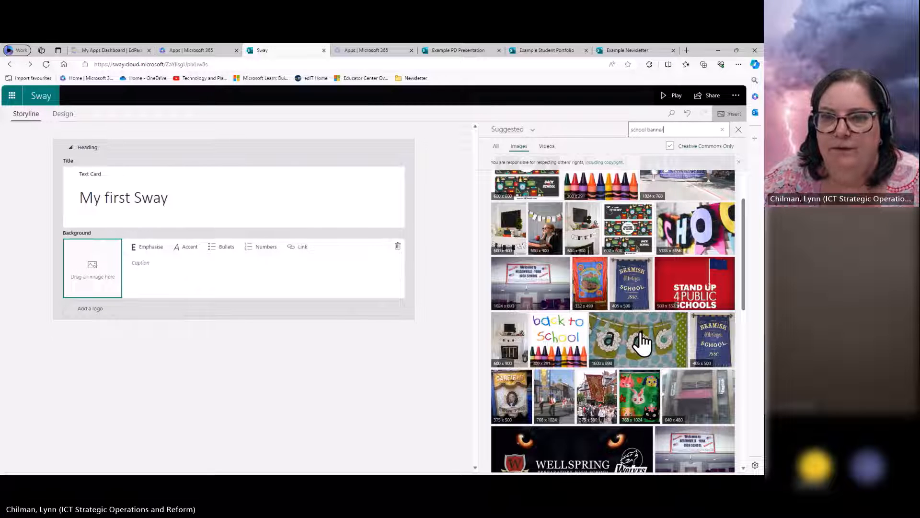
drag(642, 341, 96, 262)
click(57, 117)
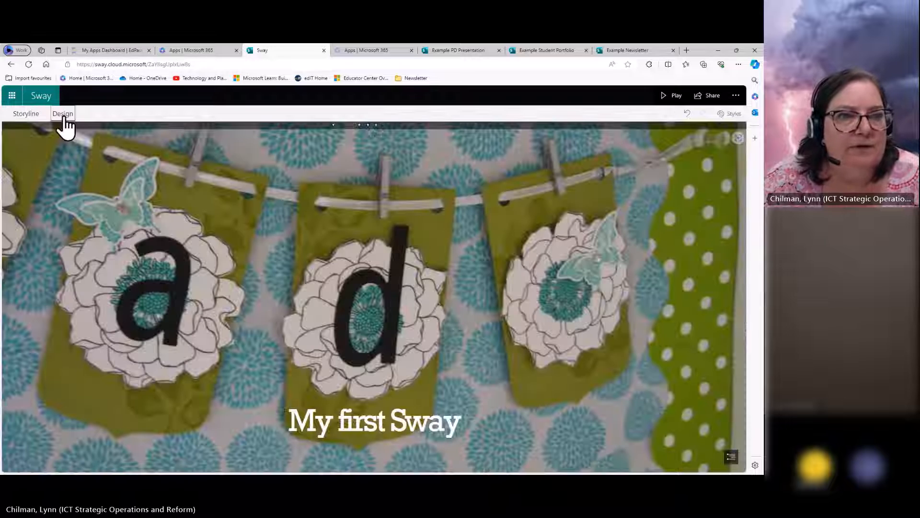
click(26, 115)
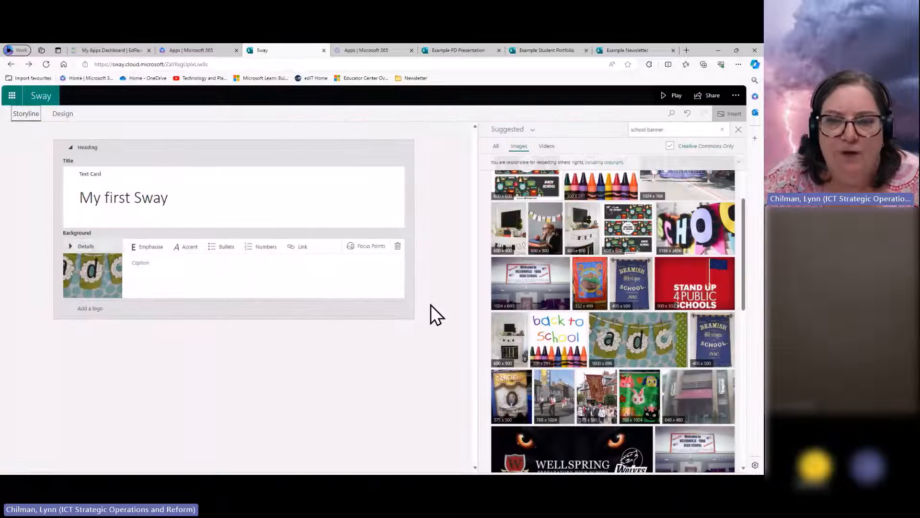
- Delete the bunting background from the title card and look through the other school banner images
click(397, 247)
scroll(618, 318, down, 5)
scroll(618, 317, down, 5)
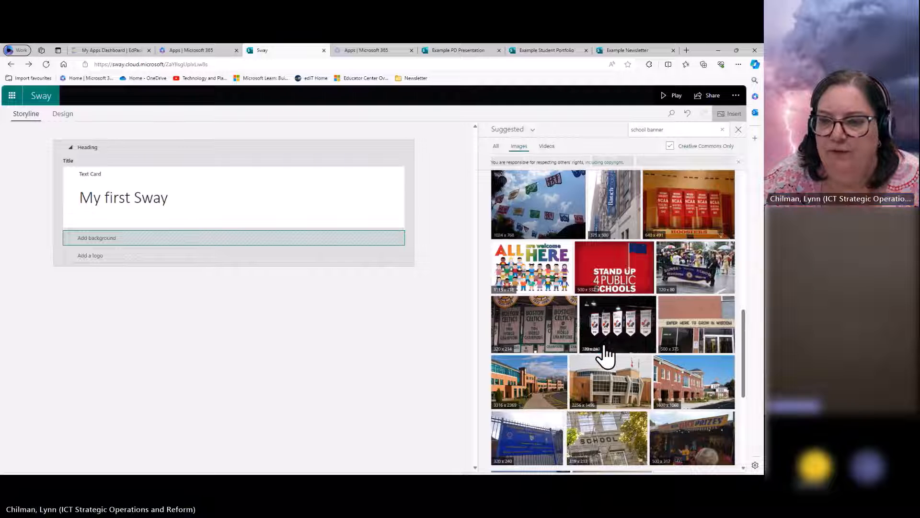
scroll(608, 352, up, 5)
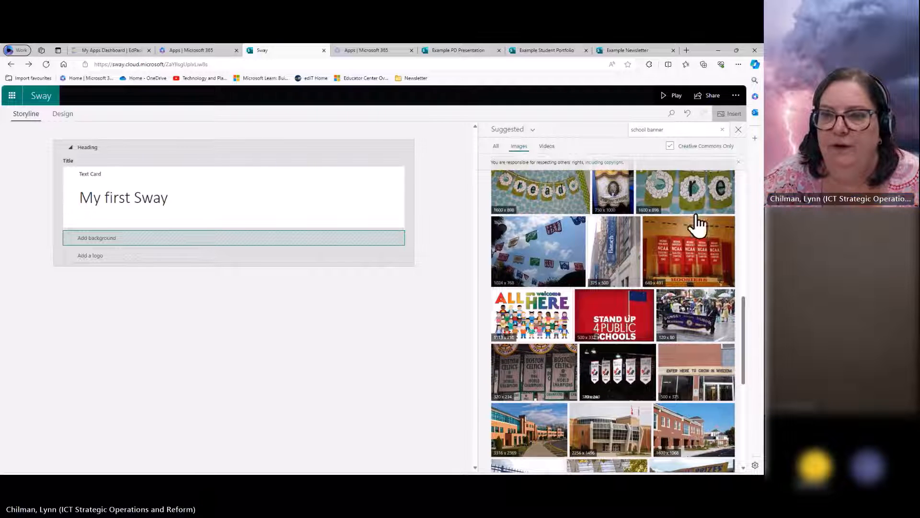
scroll(653, 303, up, 10)
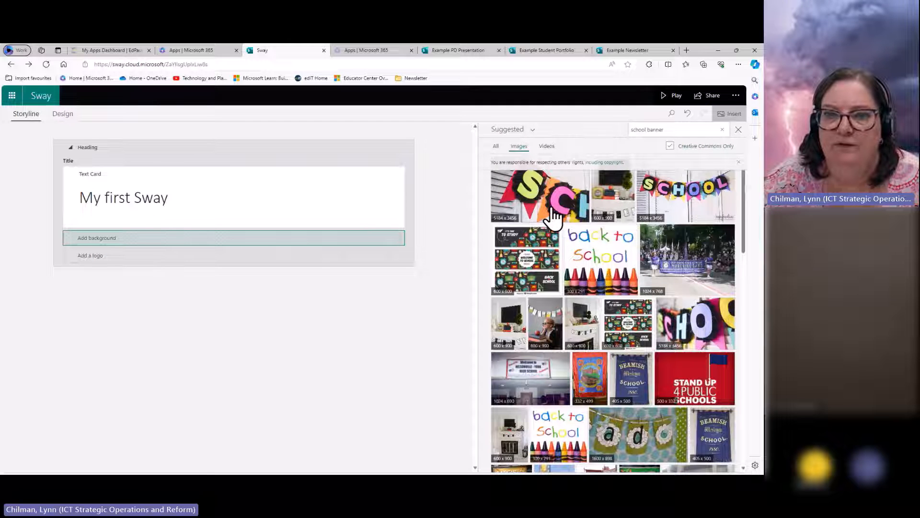
- Change the image search back to "school"
click(674, 136)
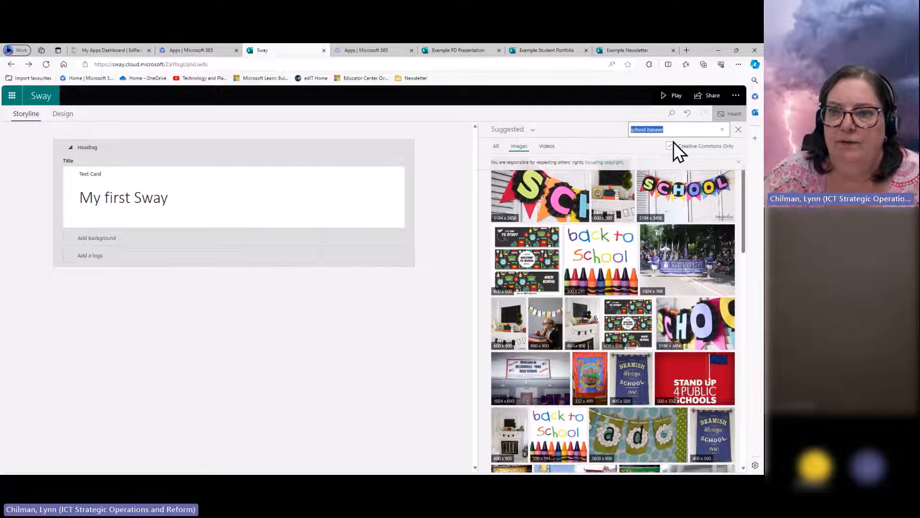
key(BackSpace)
key(BackSpace)
key(BackSpace)
key(BackSpace)
key(BackSpace)
key(BackSpace)
key(BackSpace)
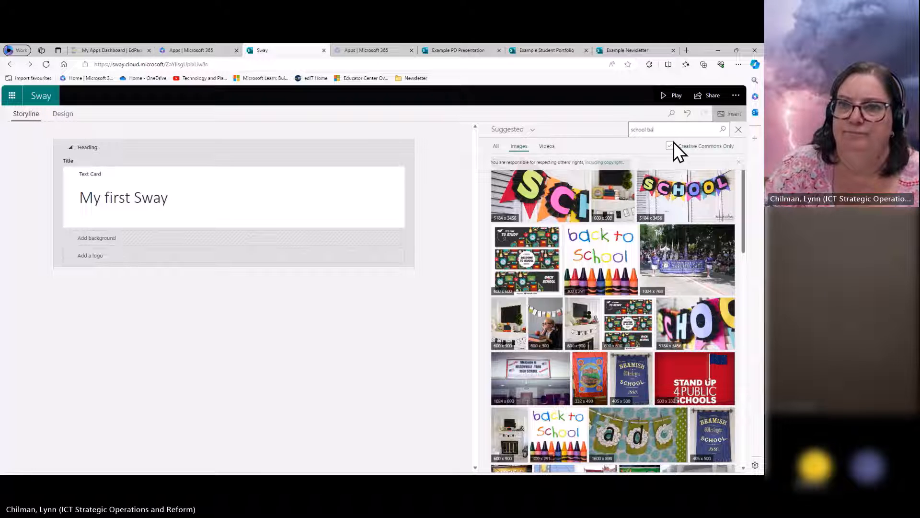
key(Return)
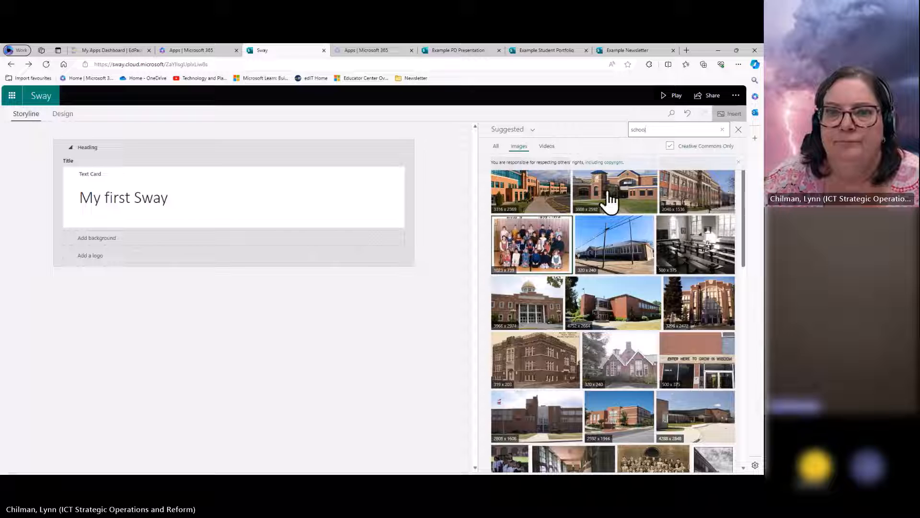
- Add the Exeter High School brick building photo to the storyline and move it into the title card's background
drag(608, 199, 104, 244)
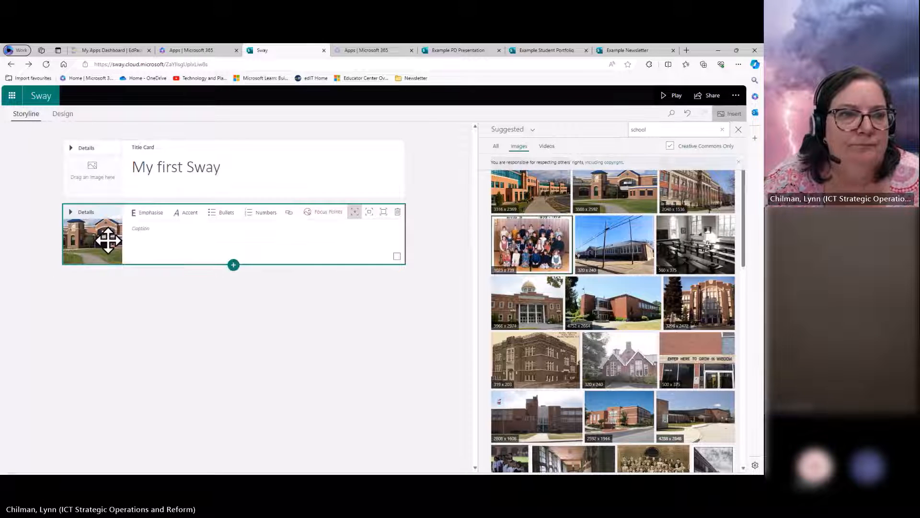
click(234, 265)
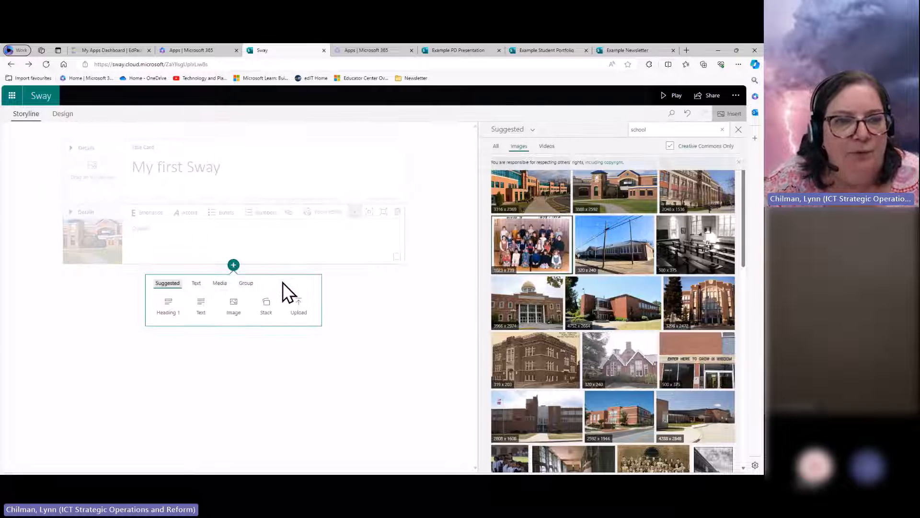
click(367, 285)
click(71, 211)
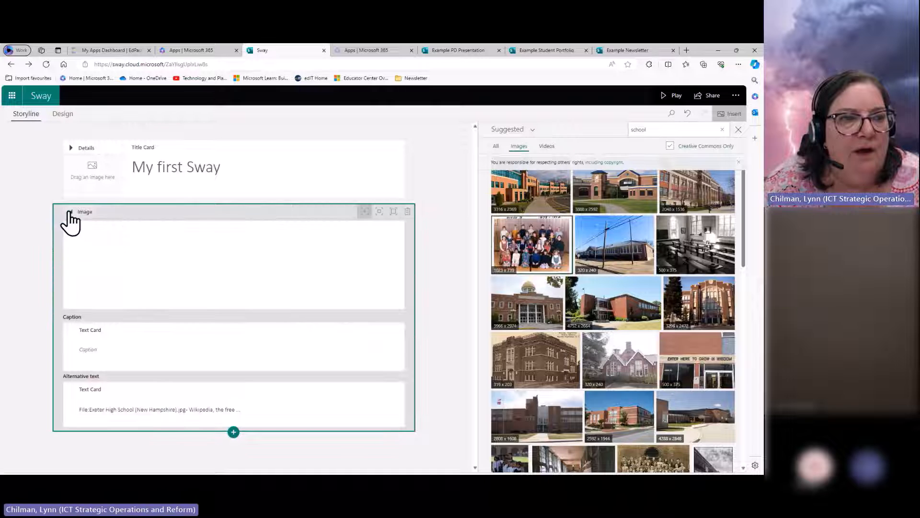
click(73, 212)
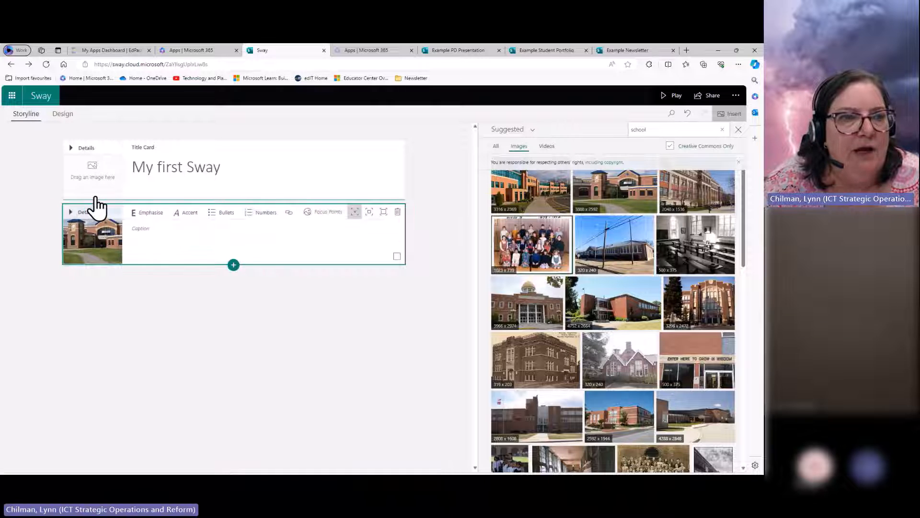
drag(86, 211, 96, 181)
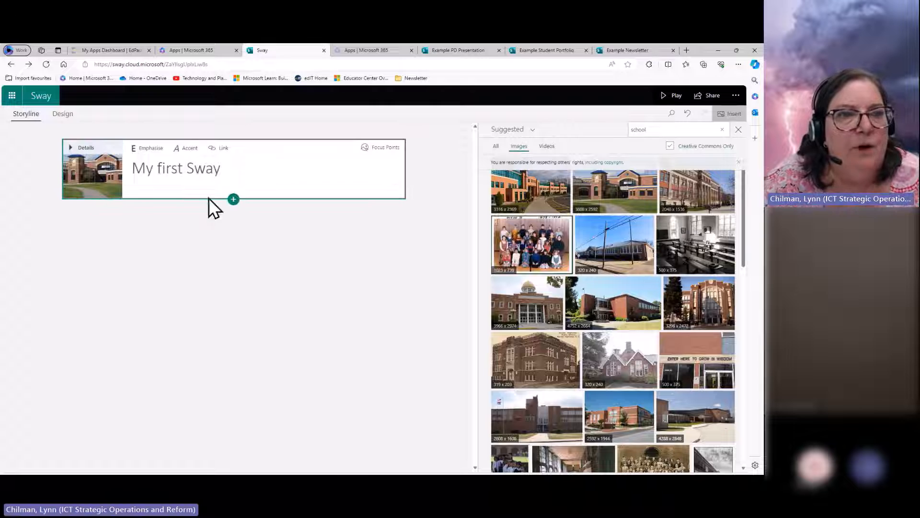
- Expand the title card's details and look at the file picker for uploading a logo, closing it without choosing a file
click(71, 148)
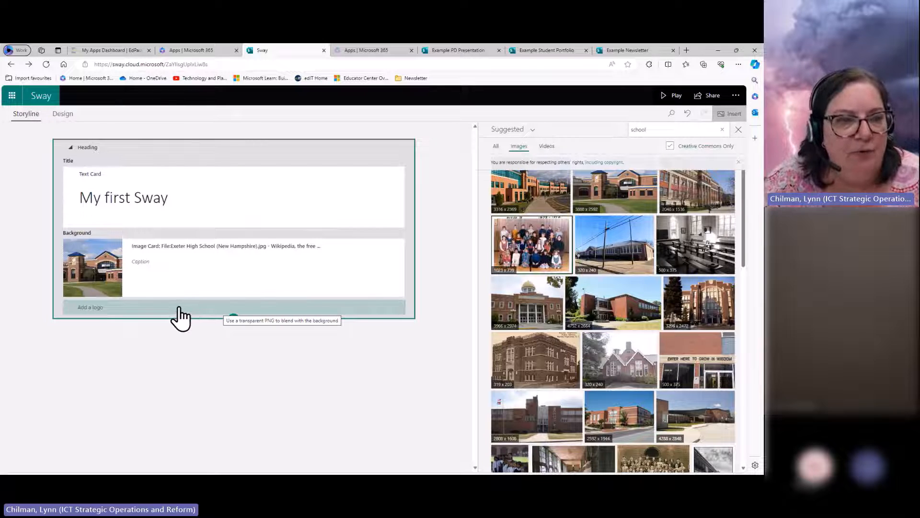
click(197, 307)
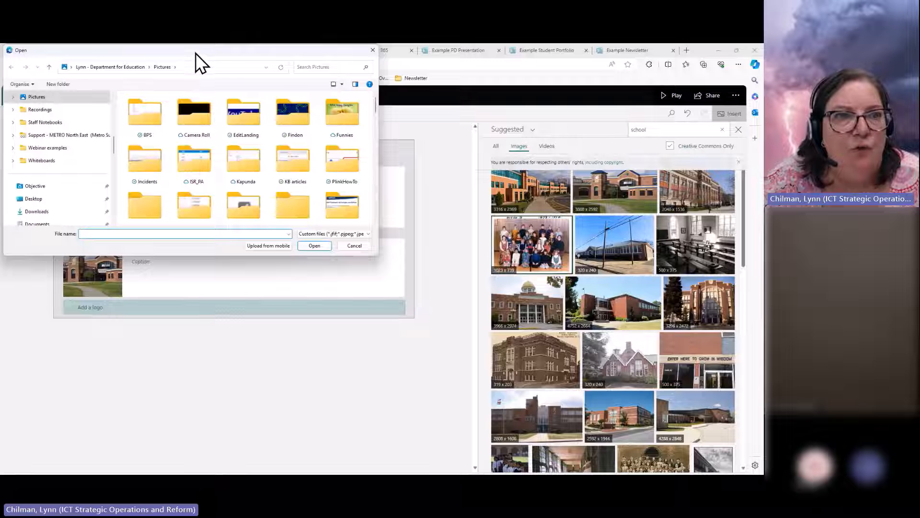
drag(195, 53, 191, 145)
click(372, 140)
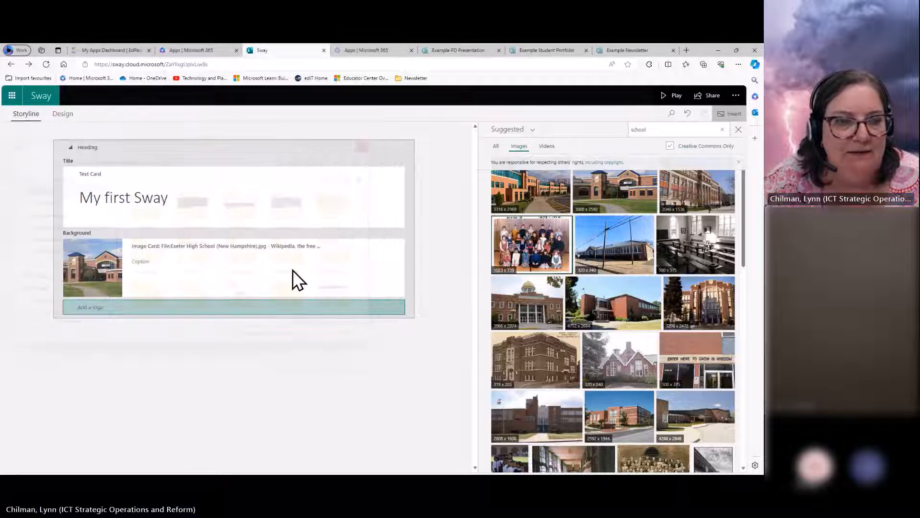
- Search images for "school logo" and add the round school playground logo as an image card below the title card
click(641, 128)
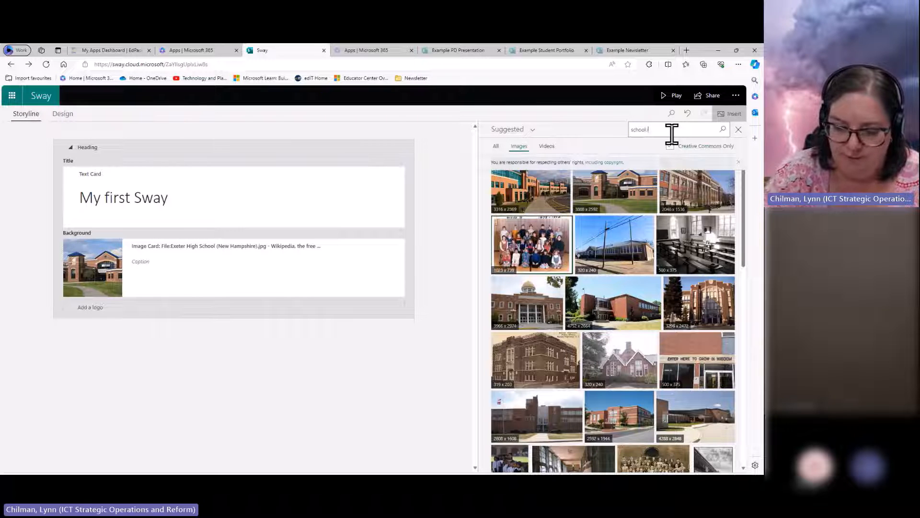
key(Return)
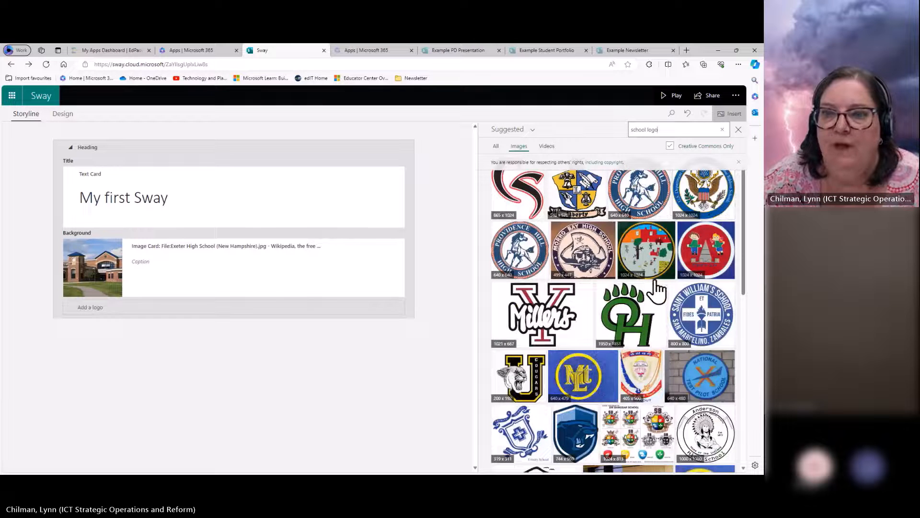
drag(652, 249, 116, 294)
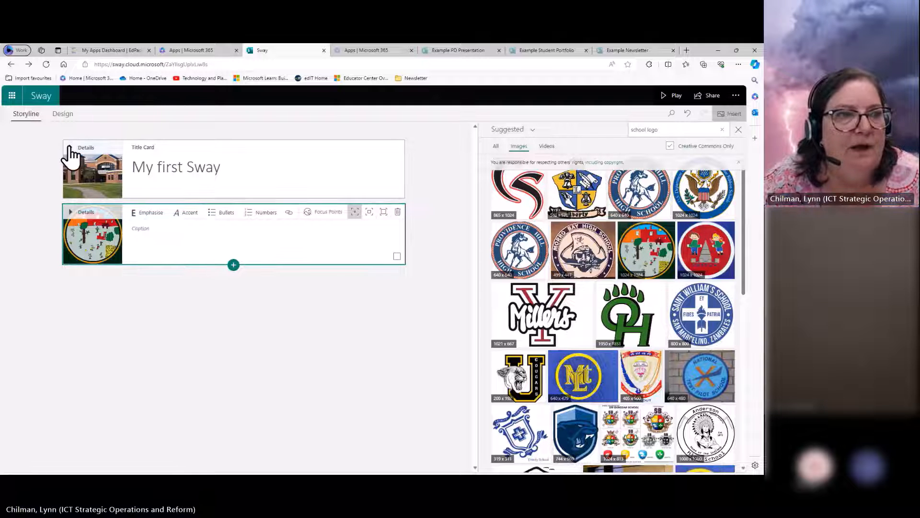
- Preview the Sway's design from the logo image back up to the title background
click(62, 114)
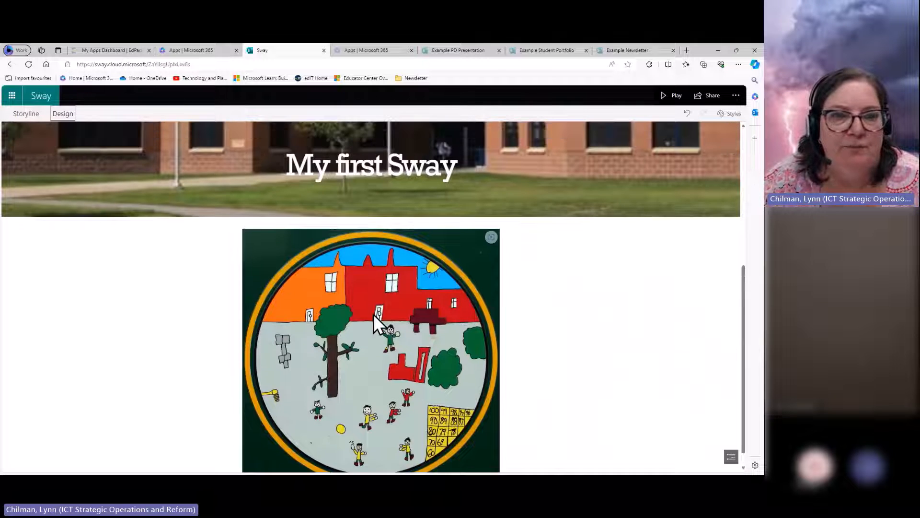
scroll(473, 300, down, 5)
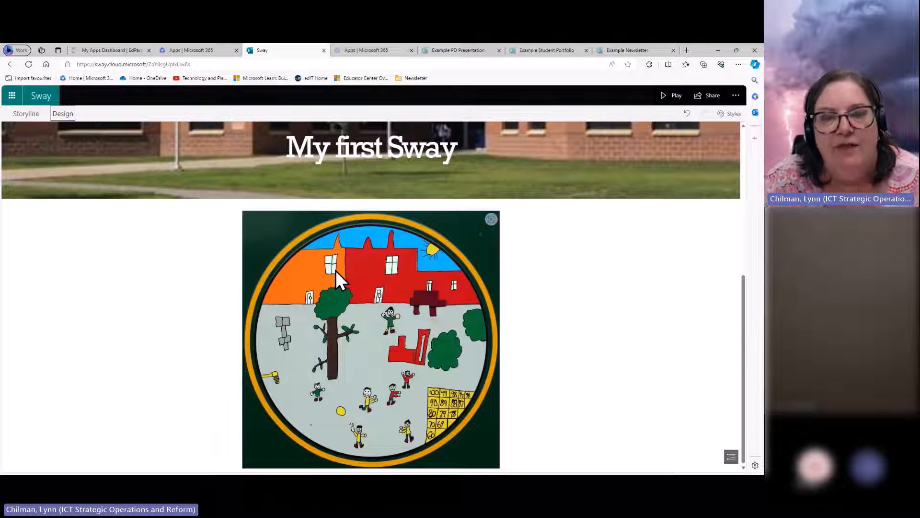
scroll(201, 234, up, 5)
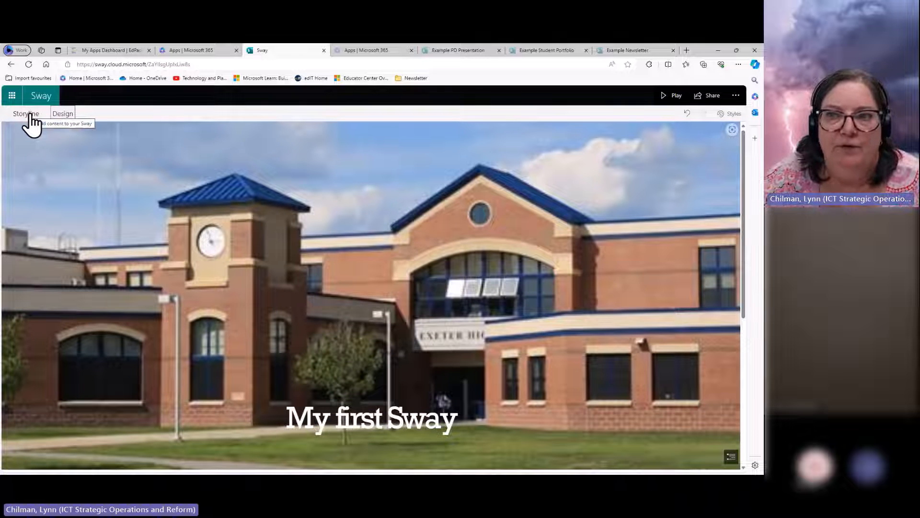
- Examine the design styles and their colour, font, animation and text size customisation options, and return to the storyline
click(729, 115)
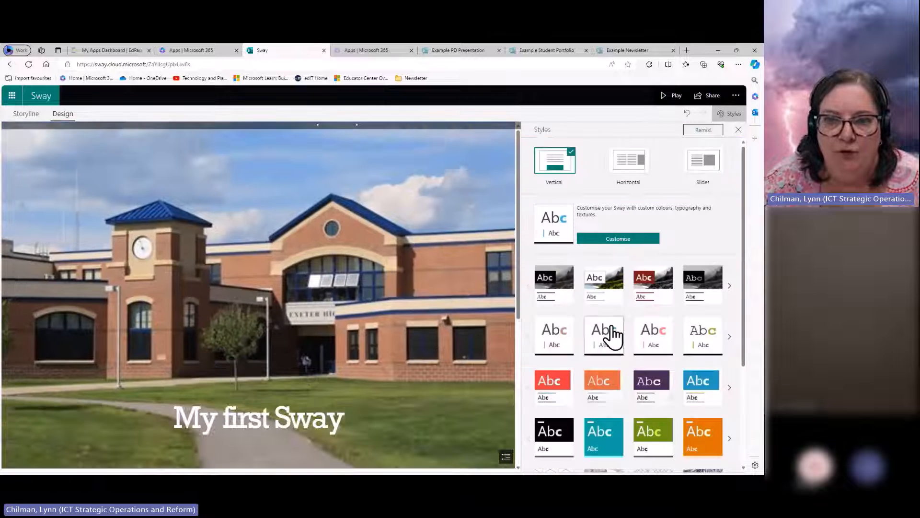
click(617, 240)
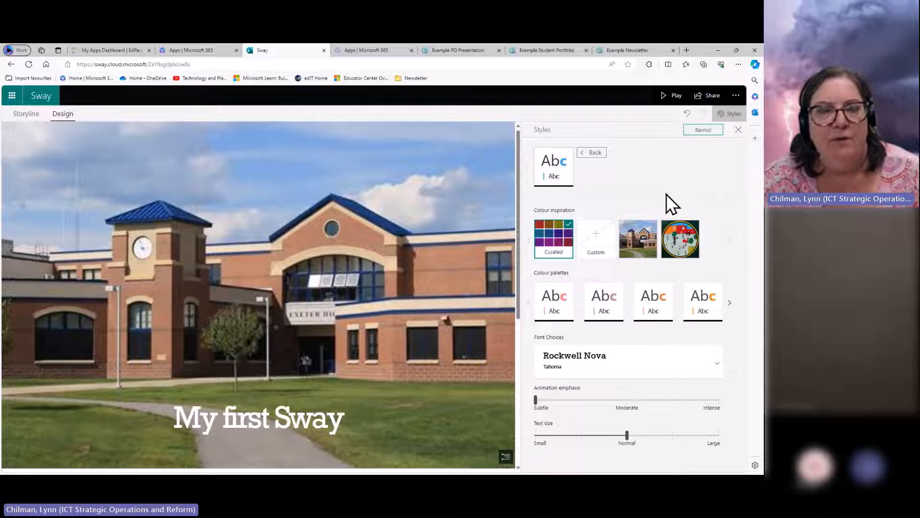
click(738, 131)
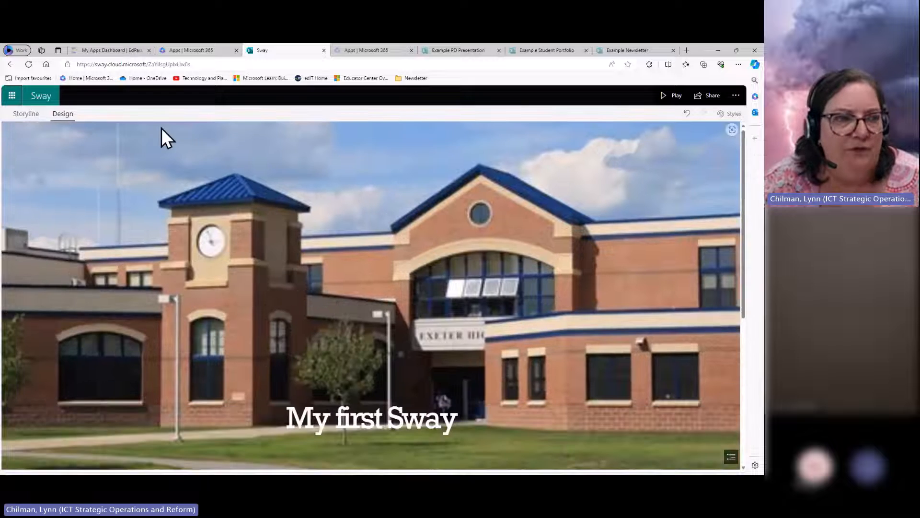
click(26, 114)
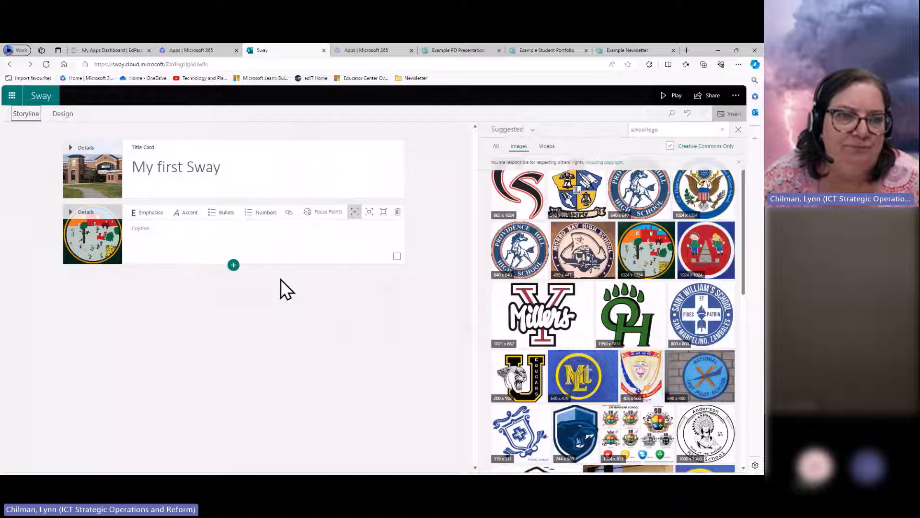
- Add a Heading 1 card reading "Term dates" below the logo image card and close the image suggestions
click(233, 265)
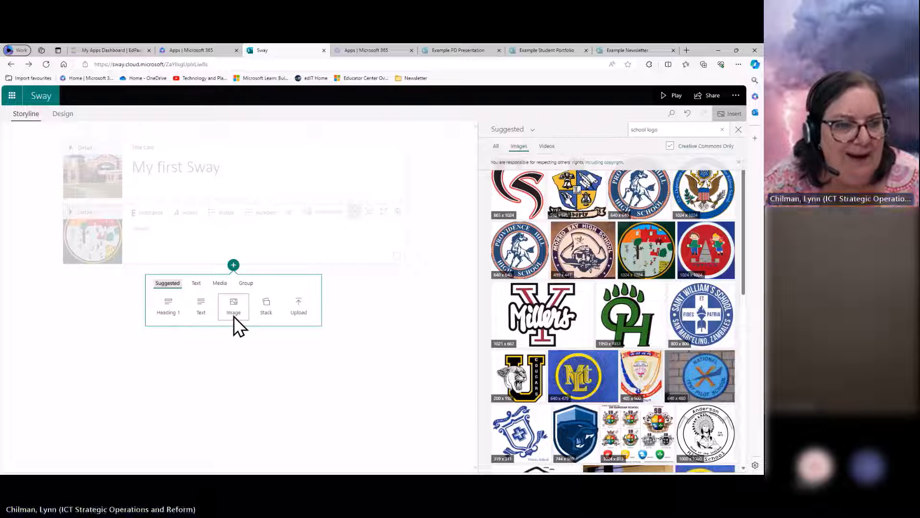
click(166, 310)
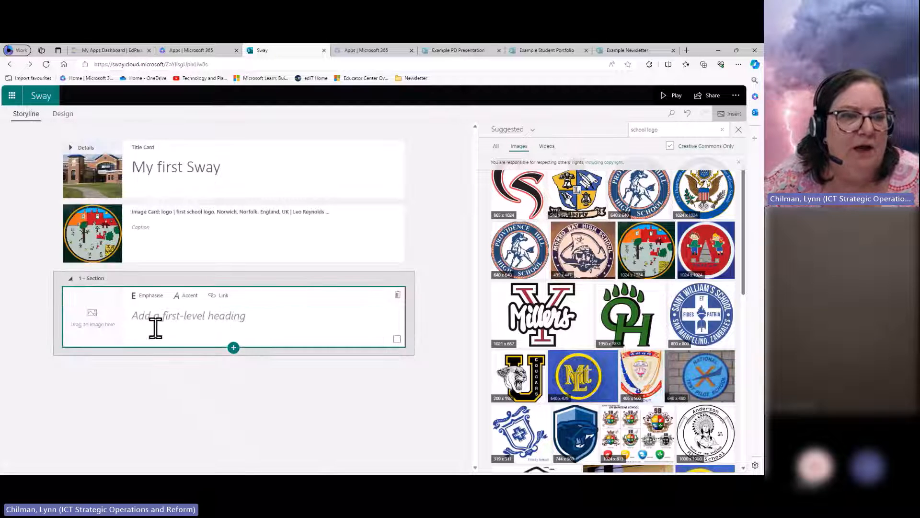
click(207, 318)
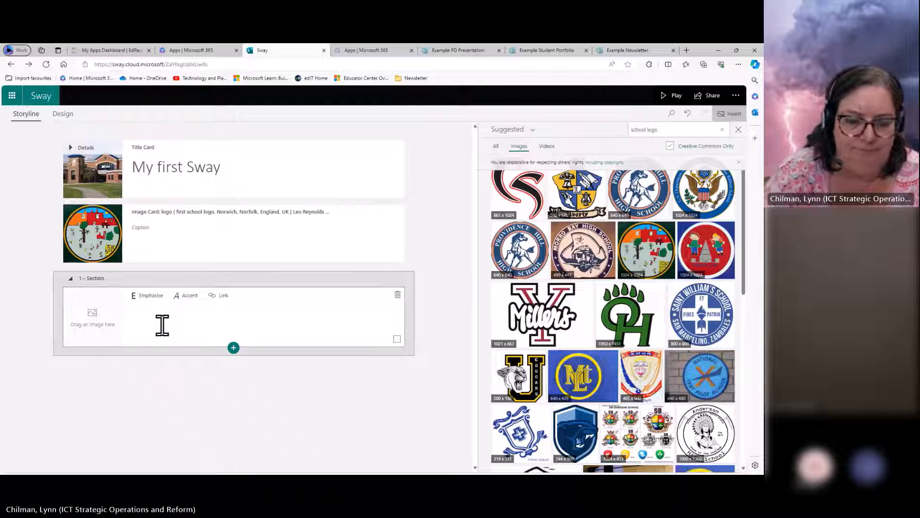
text(Ter)
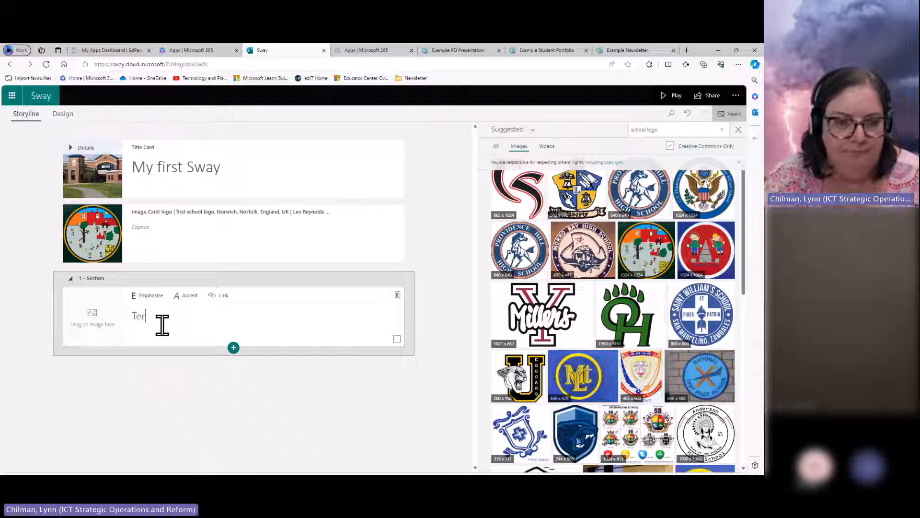
text(m dates)
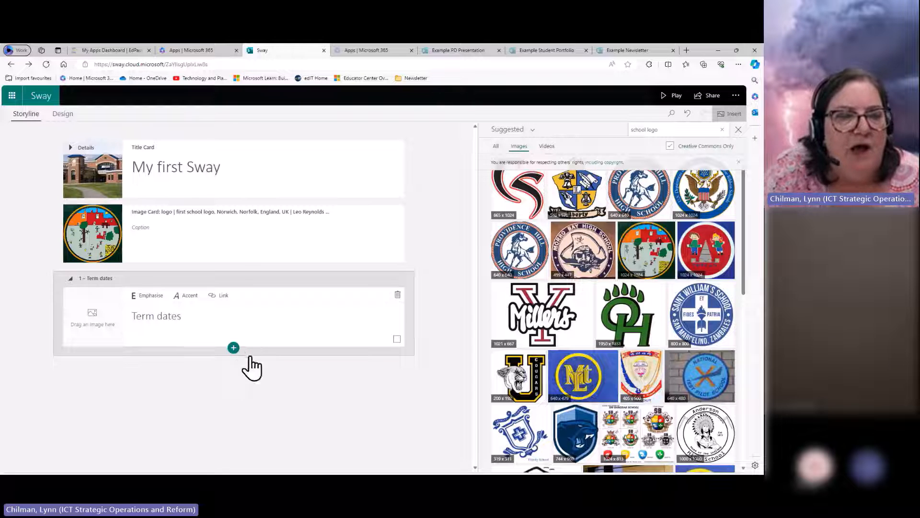
click(738, 129)
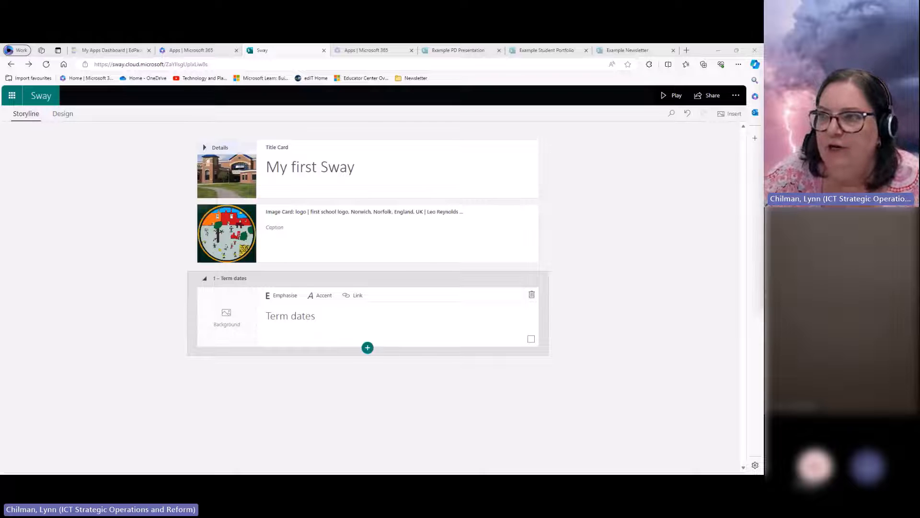
- Switch to Word, create a blank document in an enlarged window, and insert a table with five columns and three rows
drag(617, 221, 316, 117)
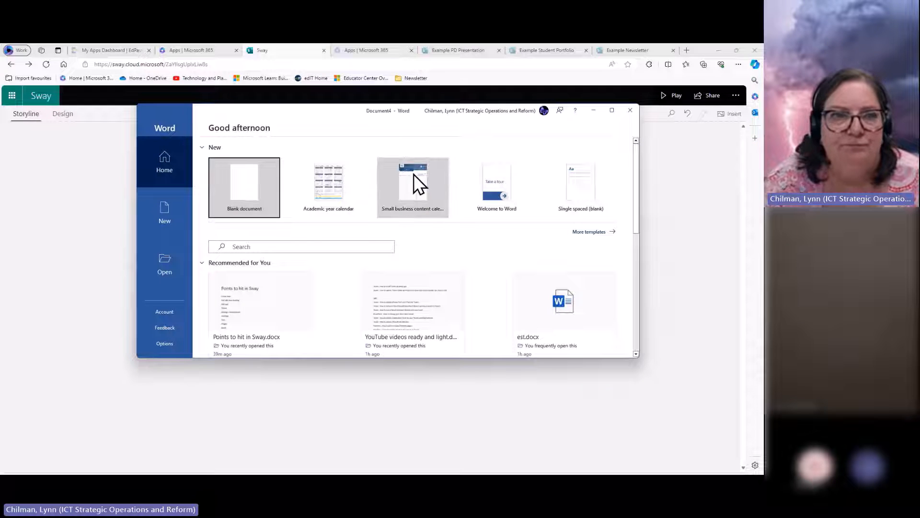
click(268, 191)
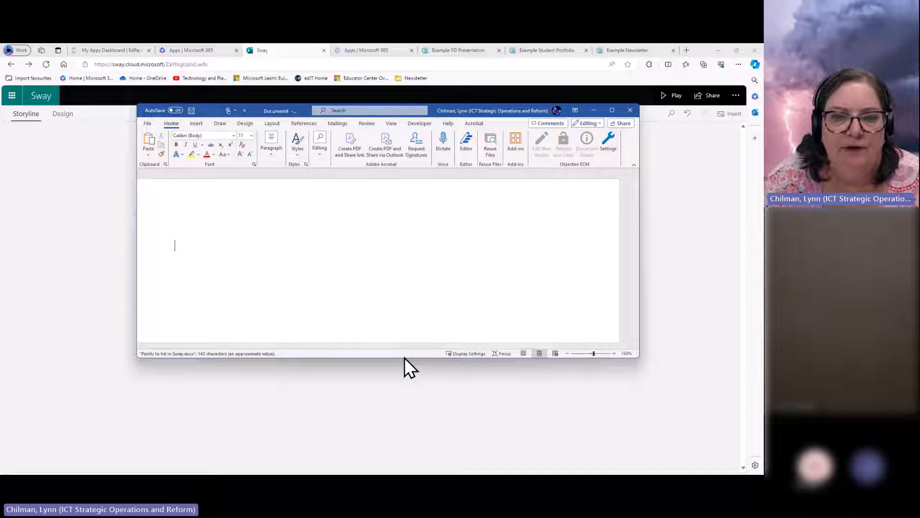
drag(409, 358, 403, 428)
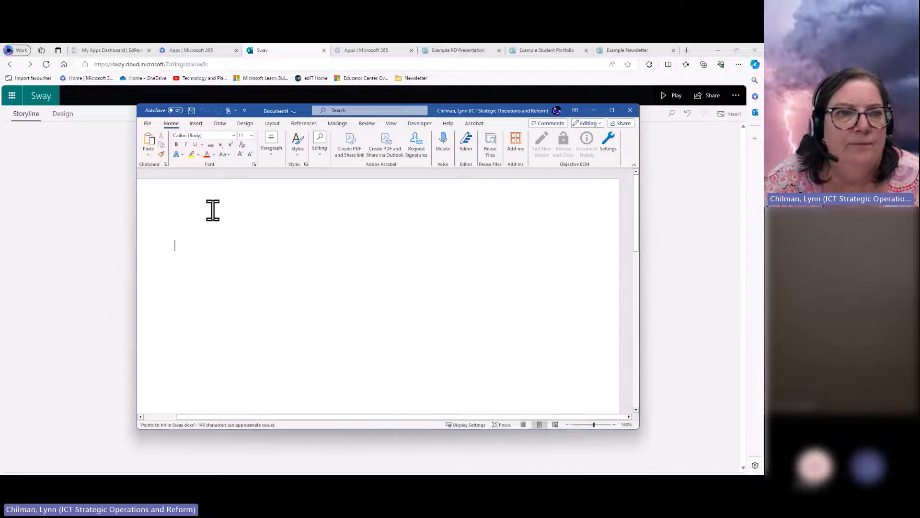
click(194, 124)
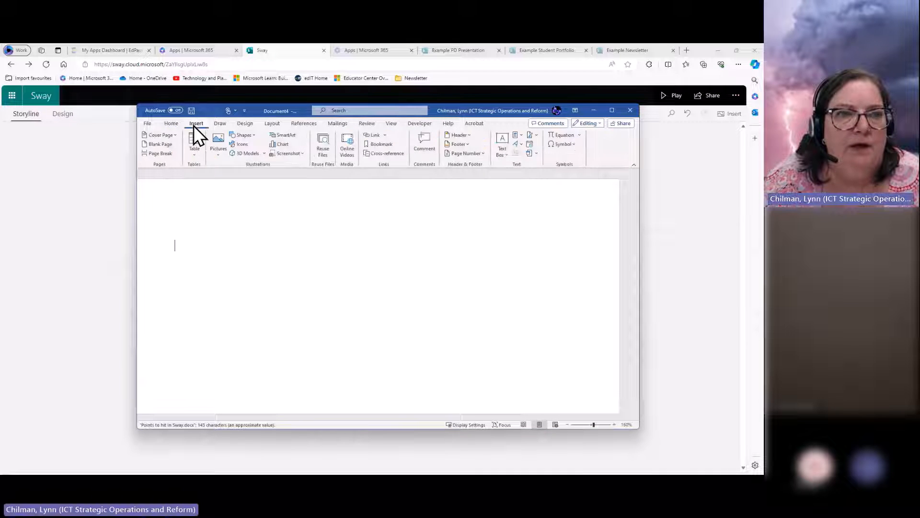
click(195, 156)
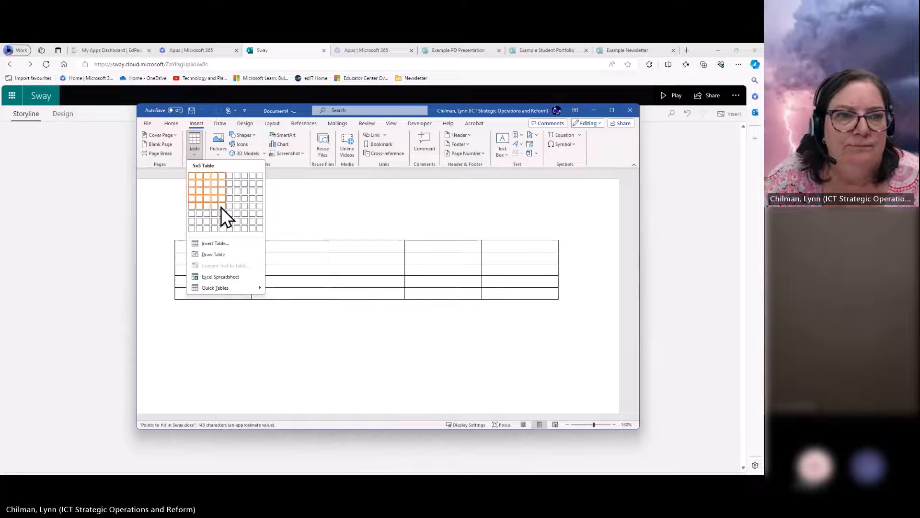
click(222, 193)
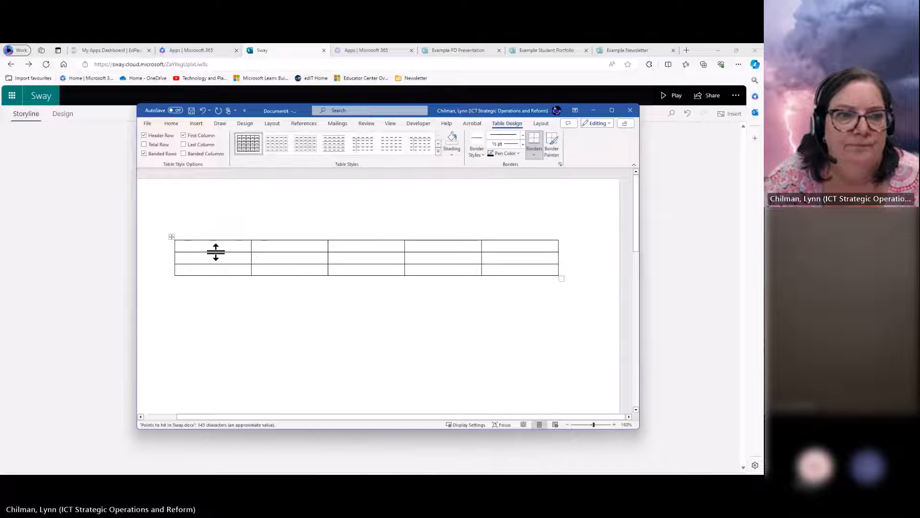
- Fill the table's header row with Monday, Tuesday, Wed, Thurs and Friday
text(Mon)
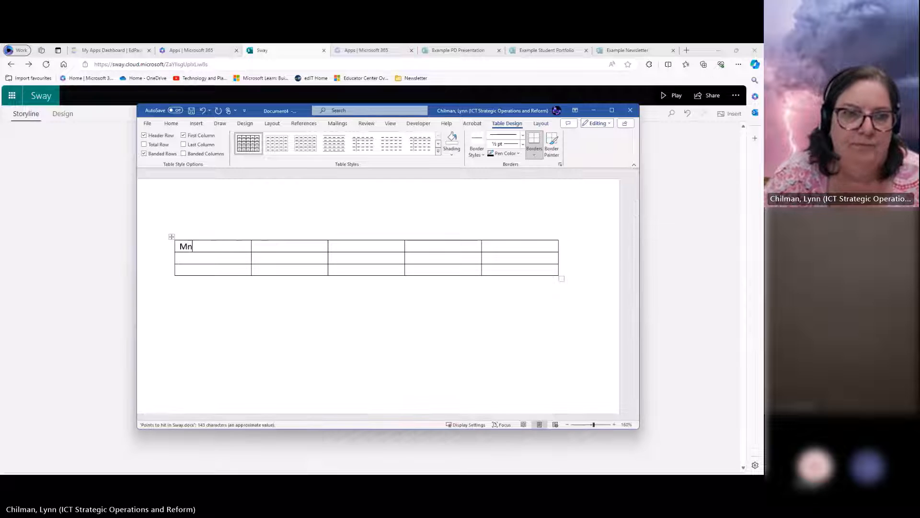
text(da)
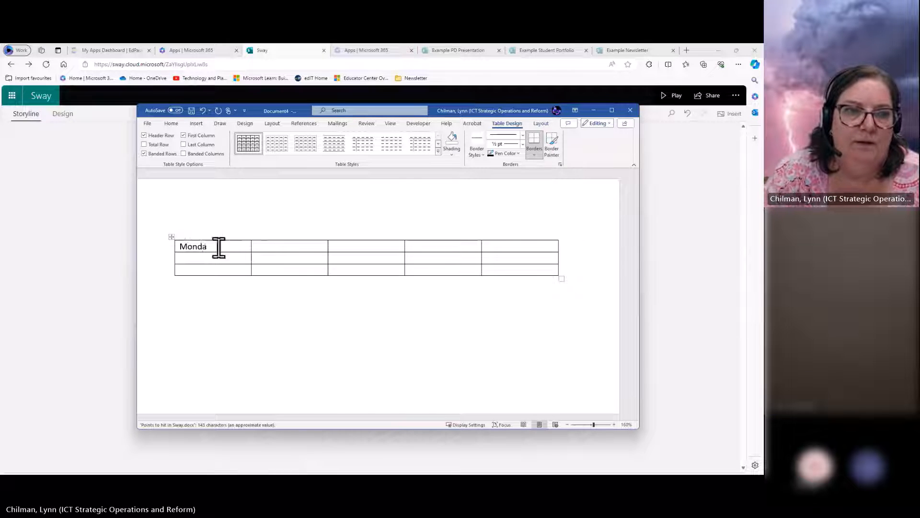
text(y Tuesday)
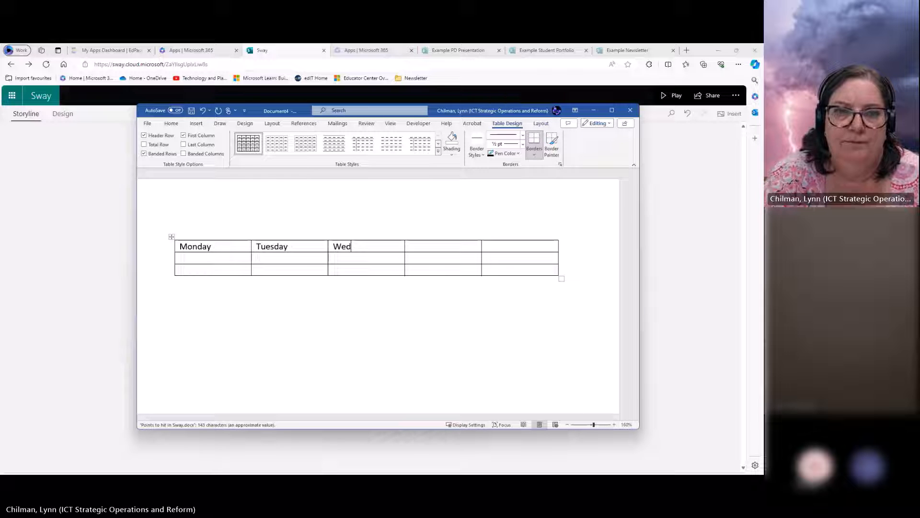
key(Tab)
text(Thurs)
key(Tab)
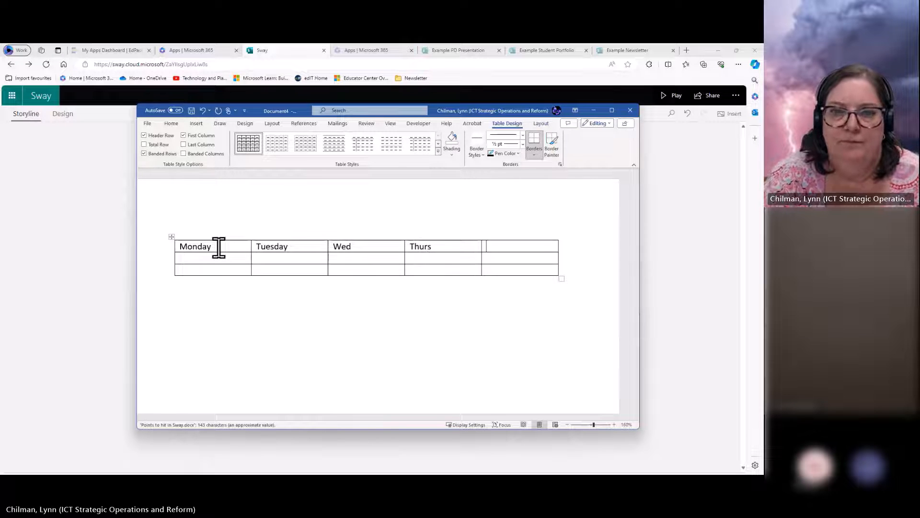
text(Frida)
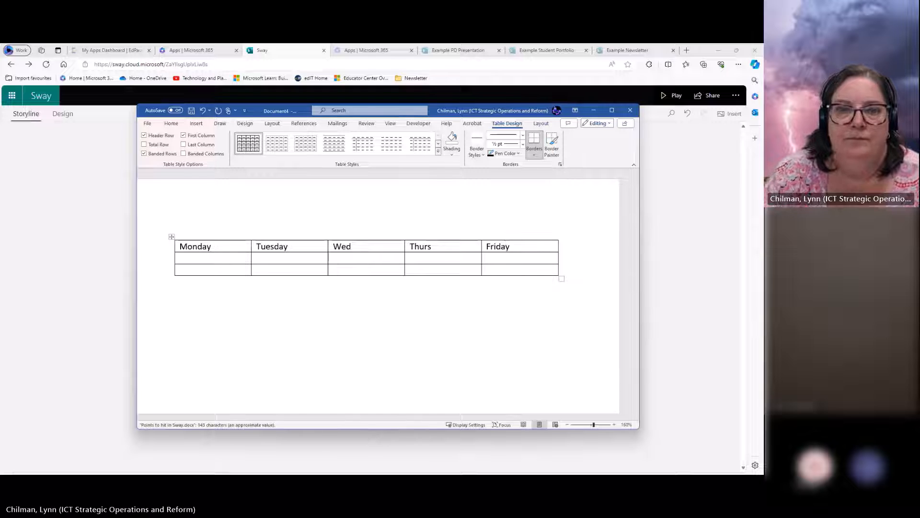
text(y)
- Enter Cake stall, Sports Day and Casual day under Monday to Wed, and apply the green grid table style with a solid header row
click(187, 258)
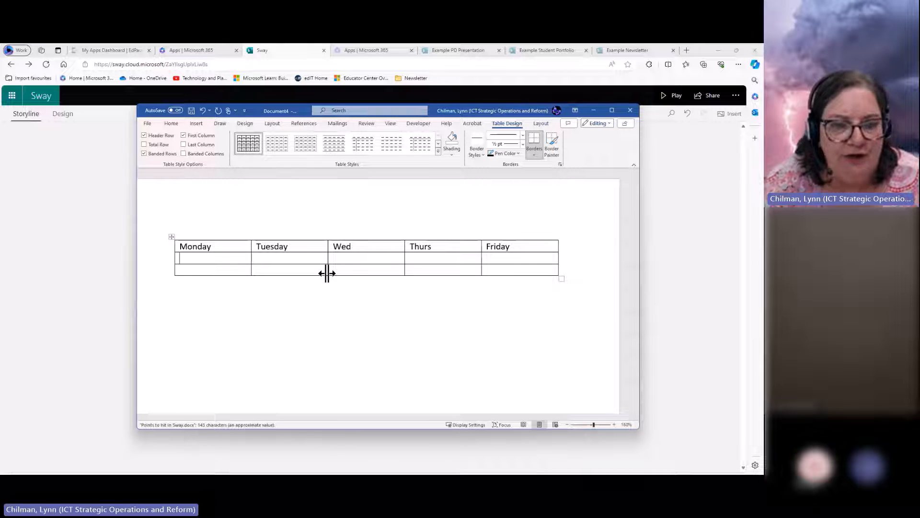
text(Cake)
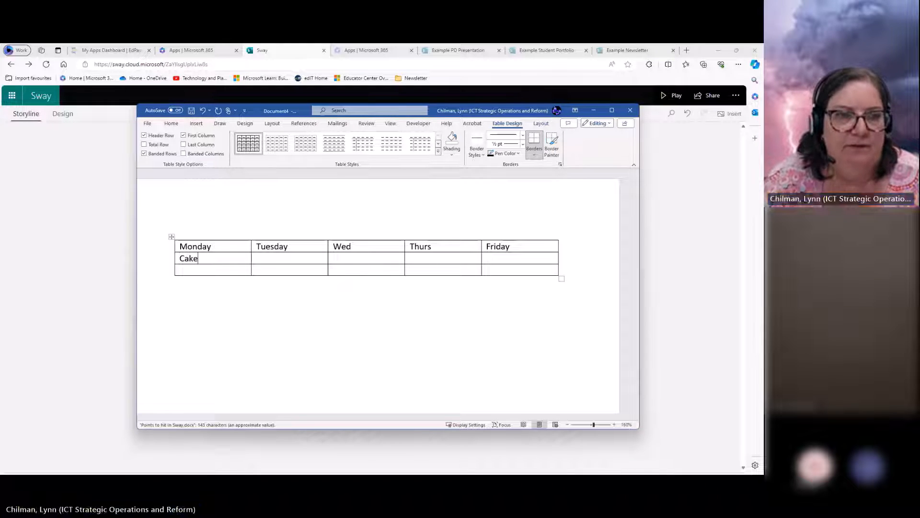
text( stall)
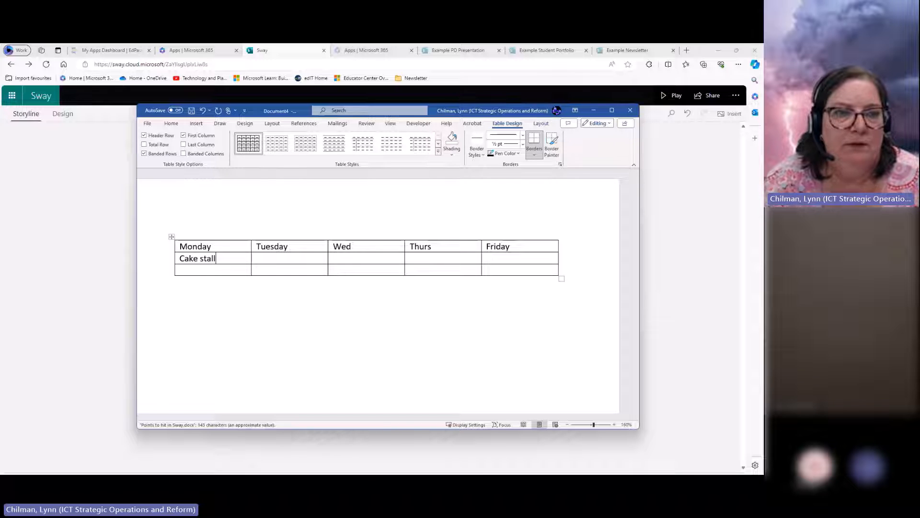
key(Tab)
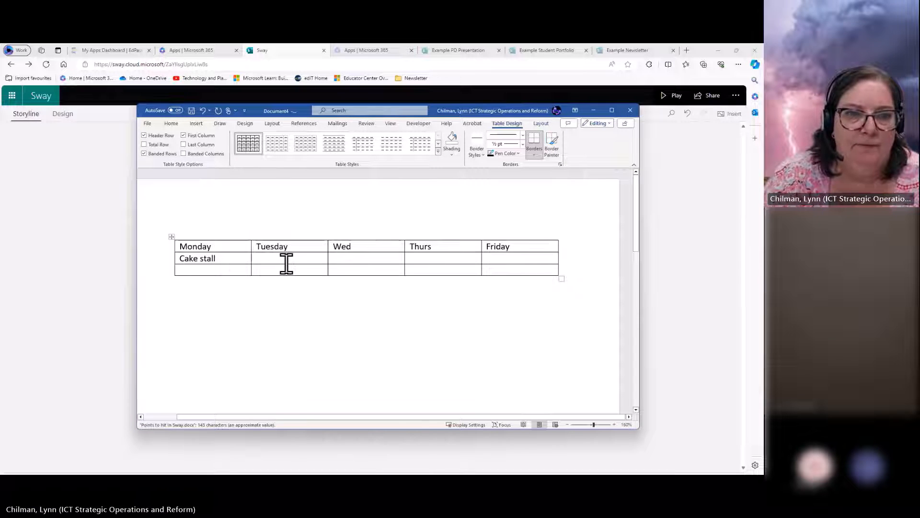
text(Spor)
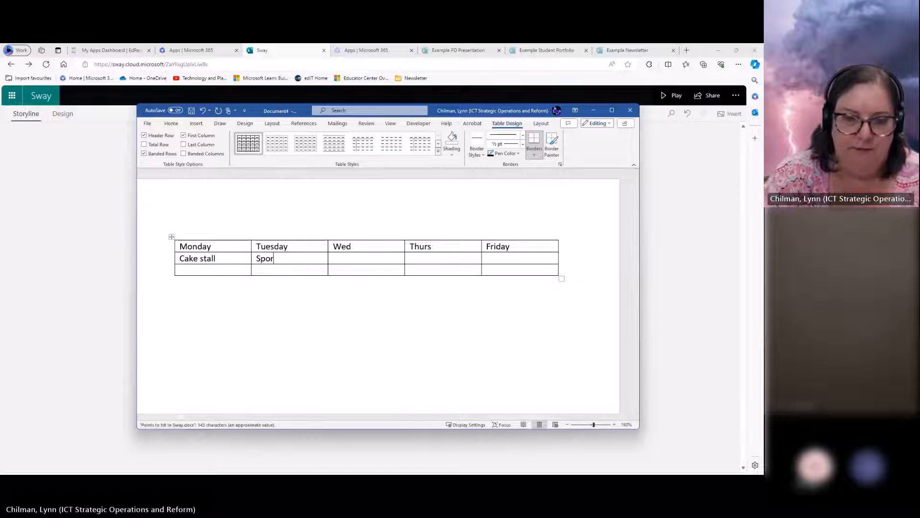
text(ts Day)
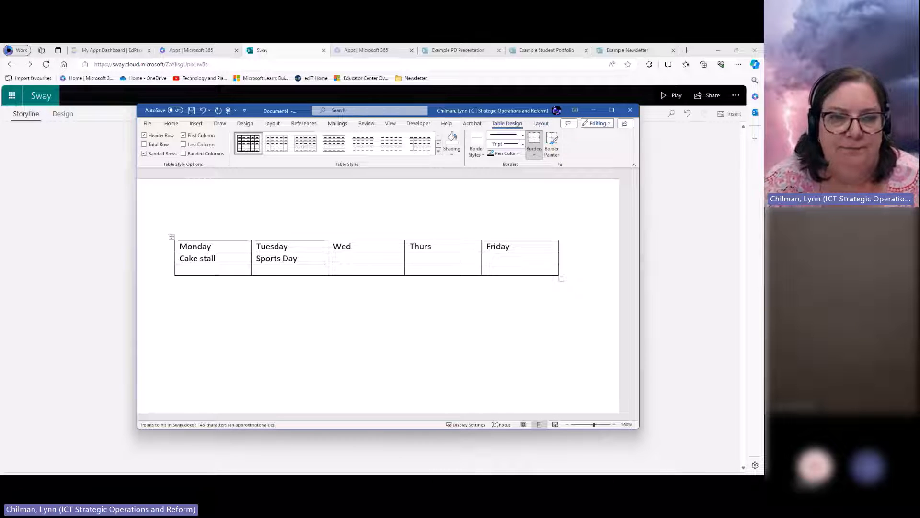
text(Casual day)
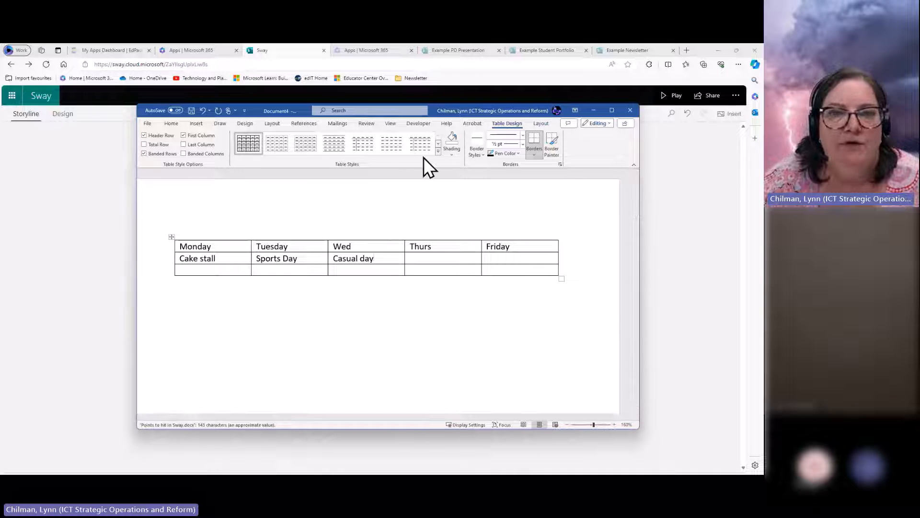
click(438, 151)
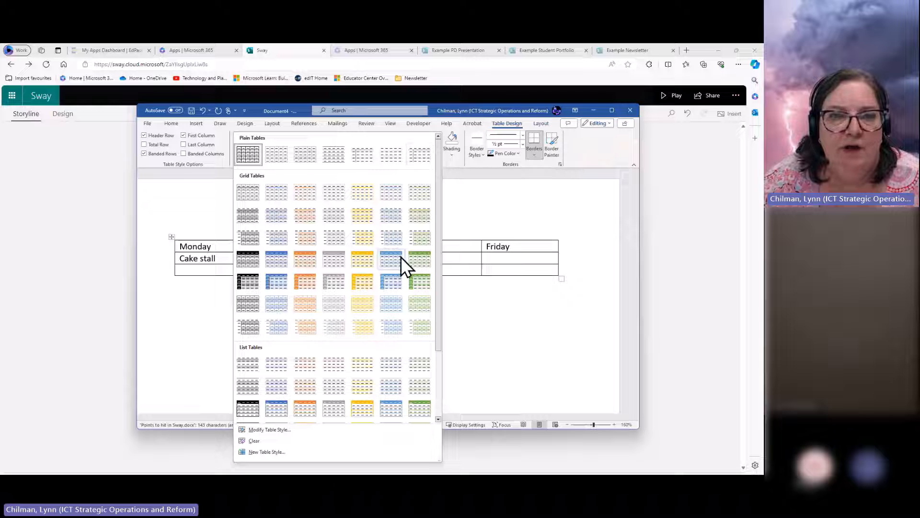
click(421, 258)
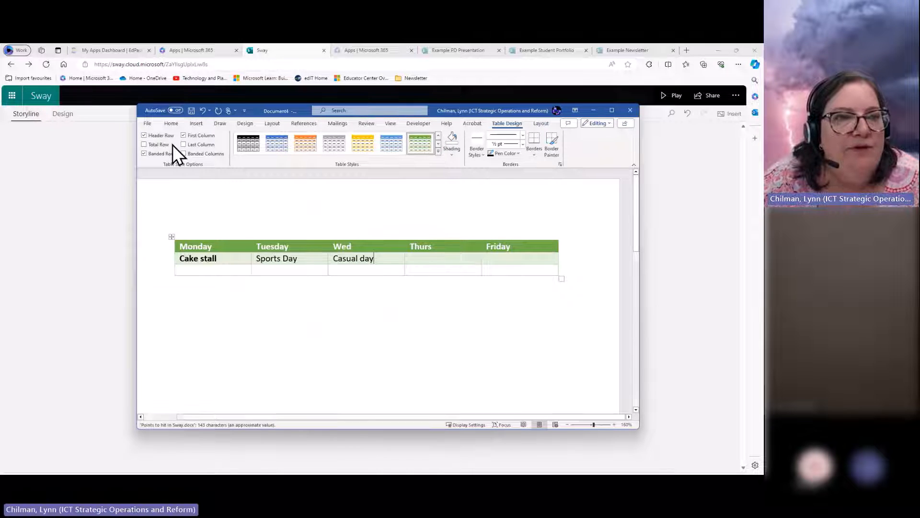
- Save the document as "Test table" in the OneDrive Documents folder and close Word
click(148, 122)
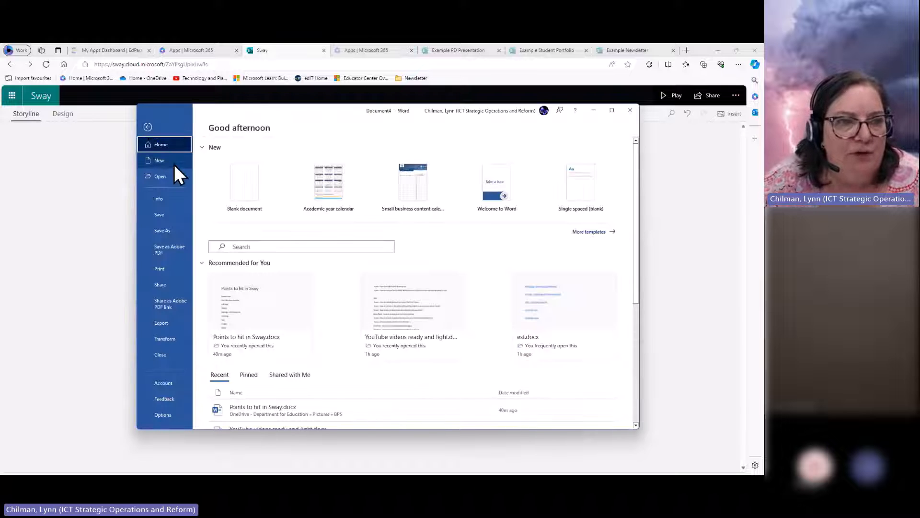
click(160, 214)
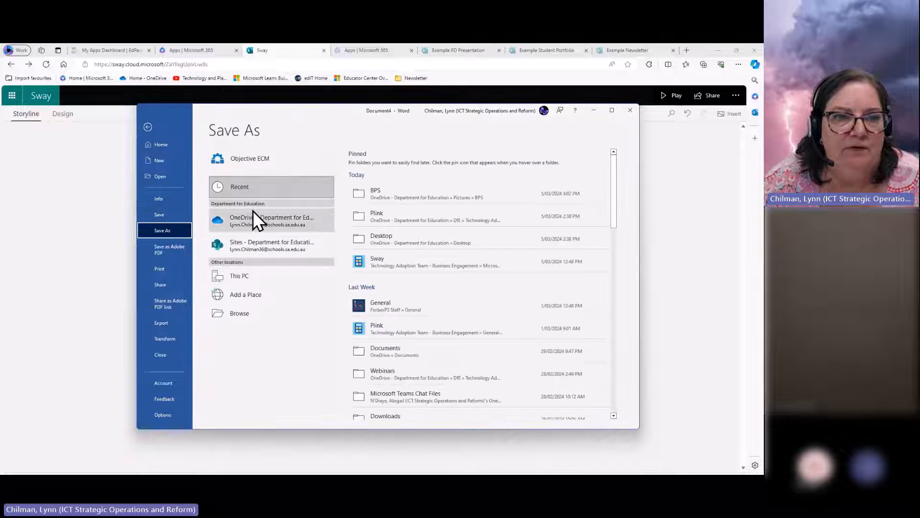
click(267, 310)
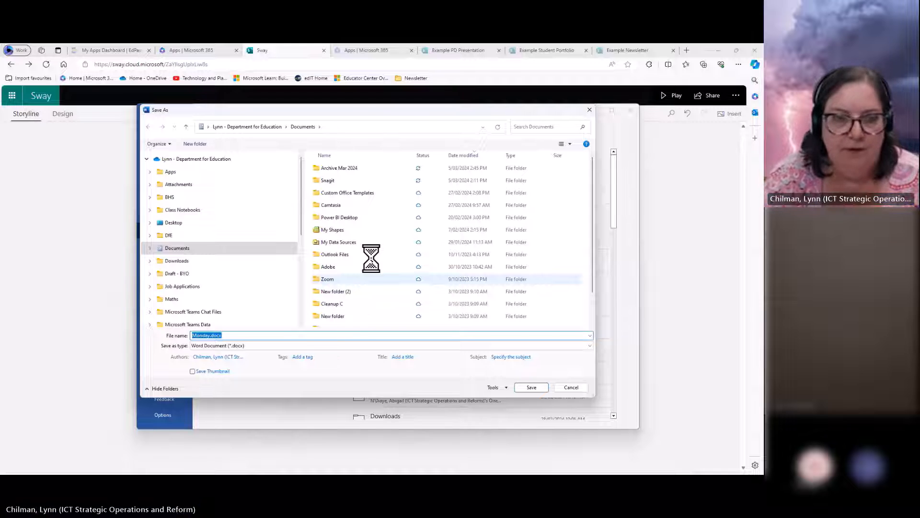
text(Test)
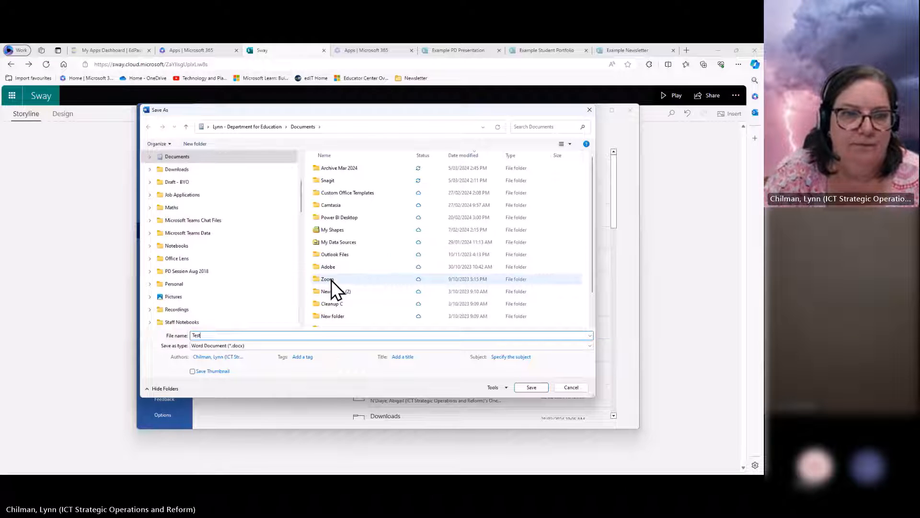
text( table)
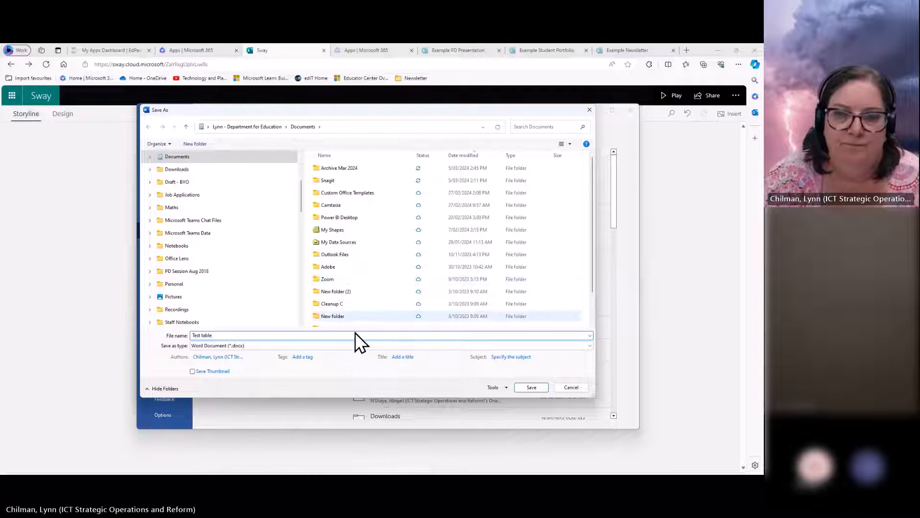
click(532, 388)
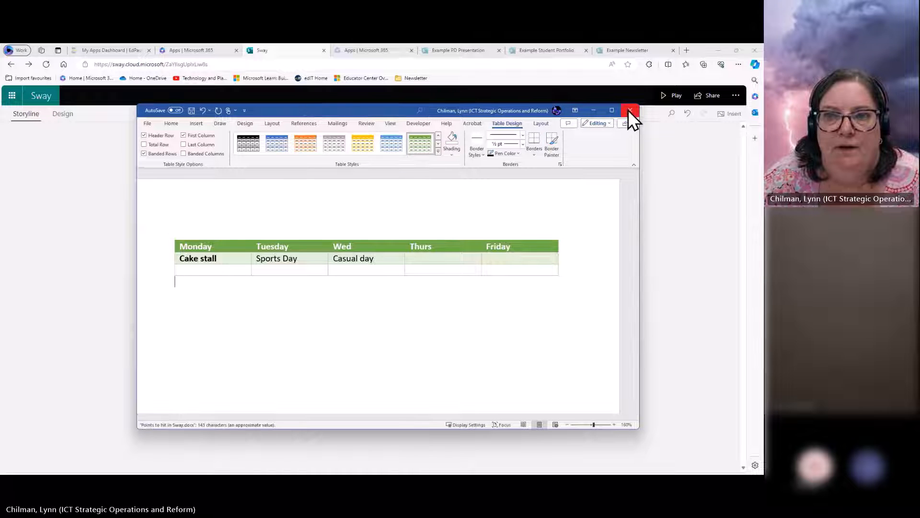
click(629, 110)
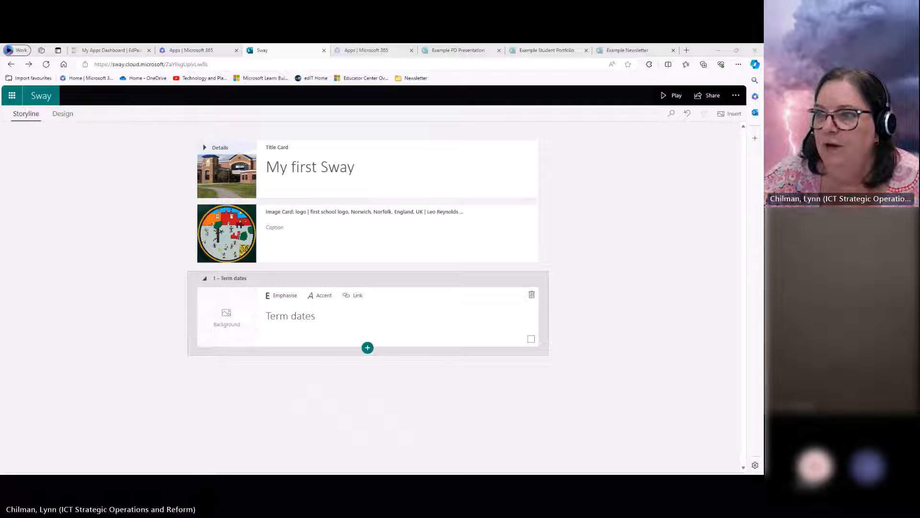
- Add Test table.docx from the Documents folder to the Sway storyline as a document card below the "Term dates" heading
drag(763, 126, 587, 96)
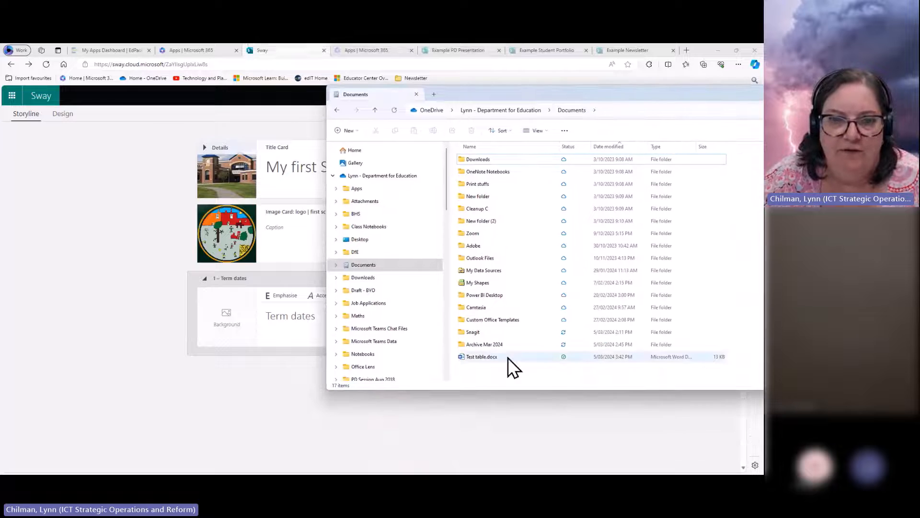
drag(487, 355, 285, 337)
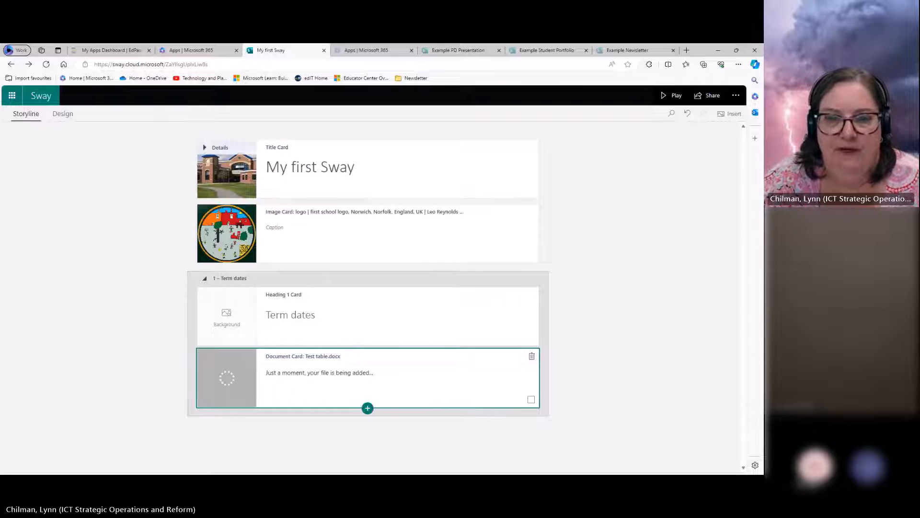
- Delete the imported "Test table" heading card so the table sits directly under "Term dates", and preview the design
scroll(455, 357, down, 2)
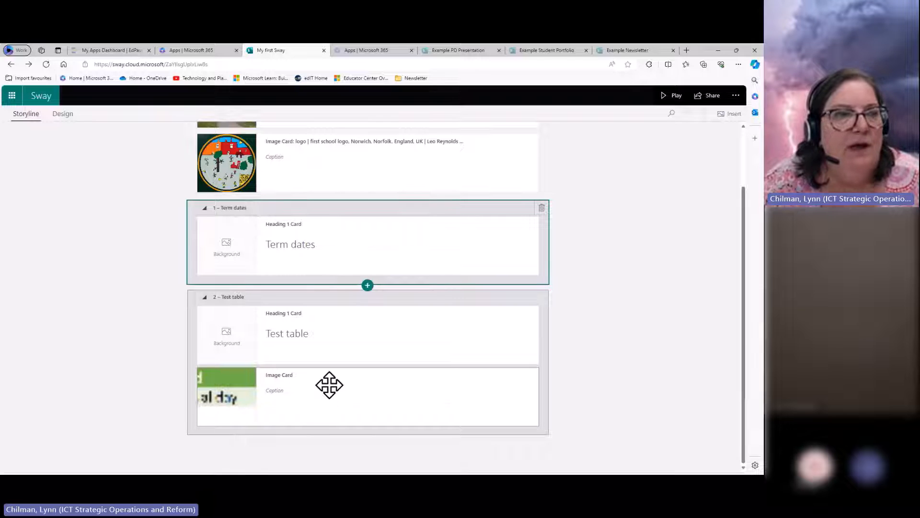
click(63, 113)
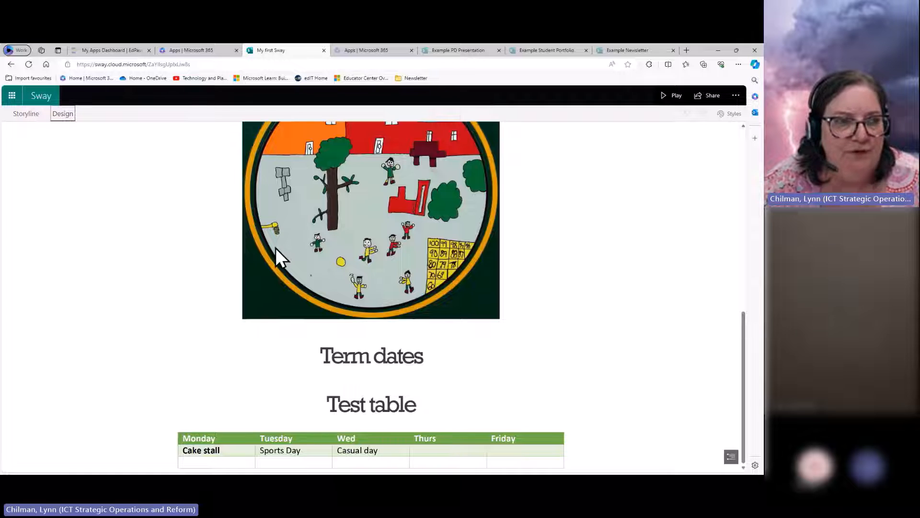
click(33, 116)
click(380, 339)
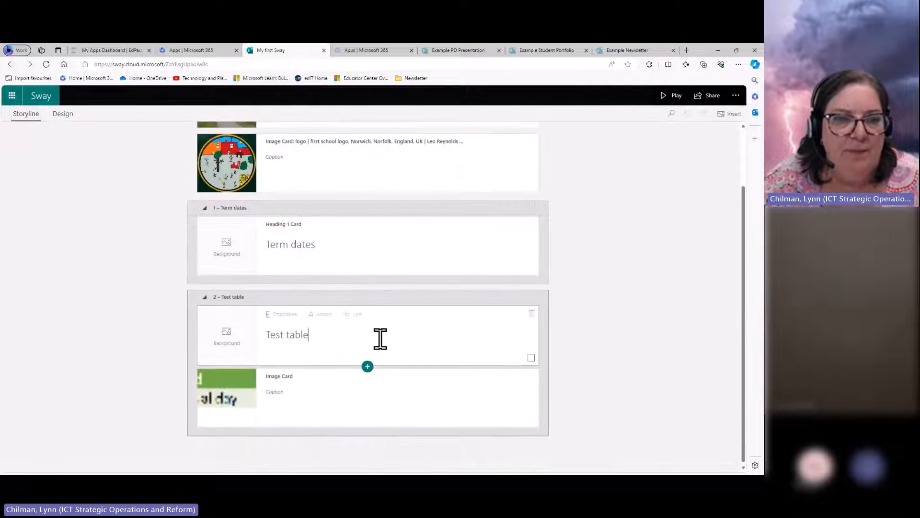
click(531, 313)
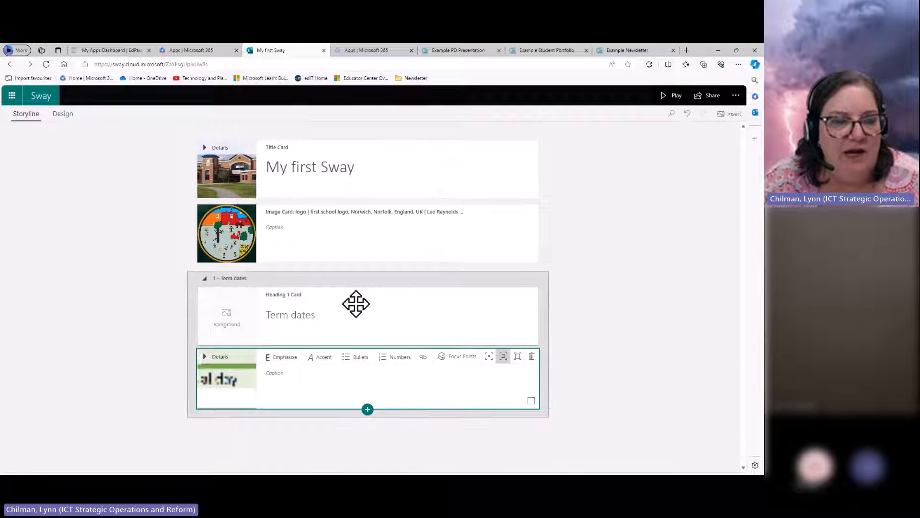
click(62, 115)
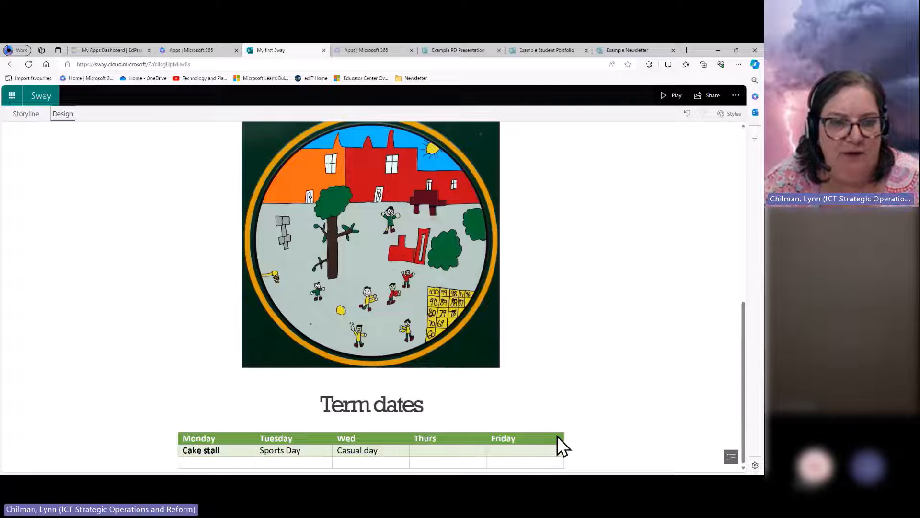
click(34, 116)
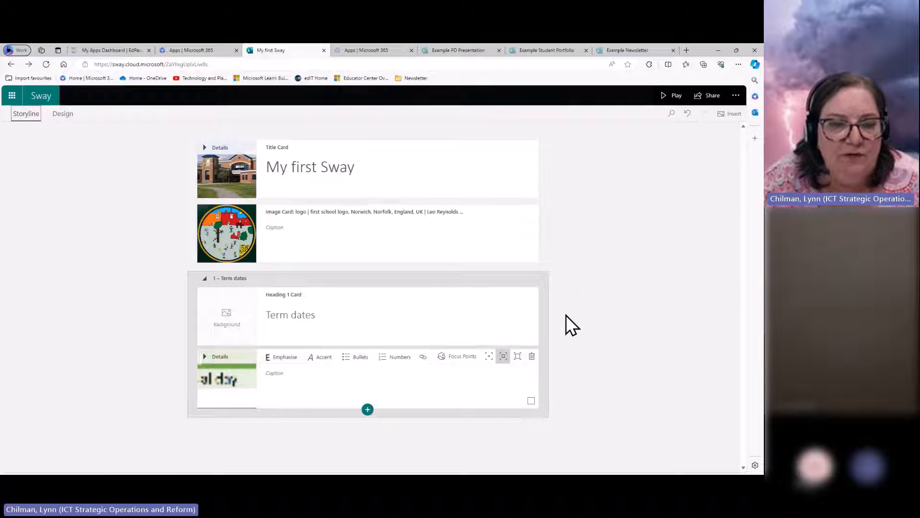
- Look through the media and group card types, and add an empty image card below the table's image card
click(367, 411)
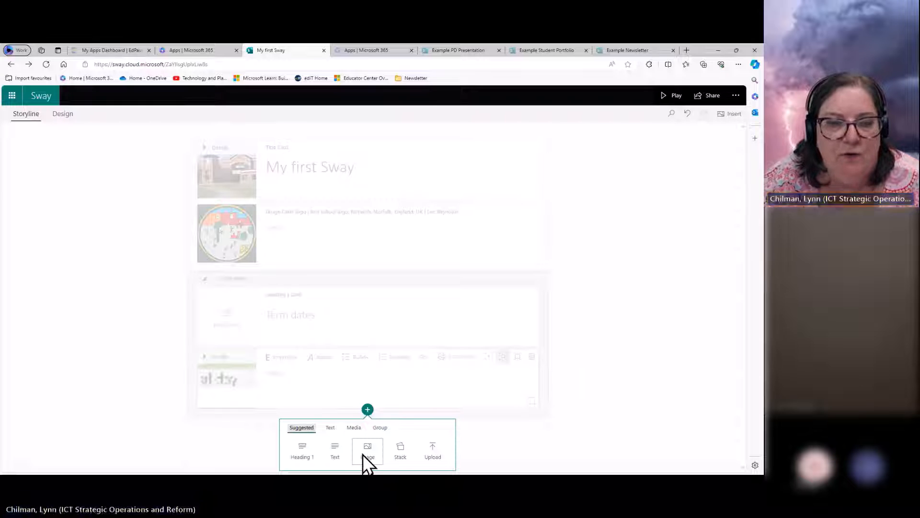
click(353, 428)
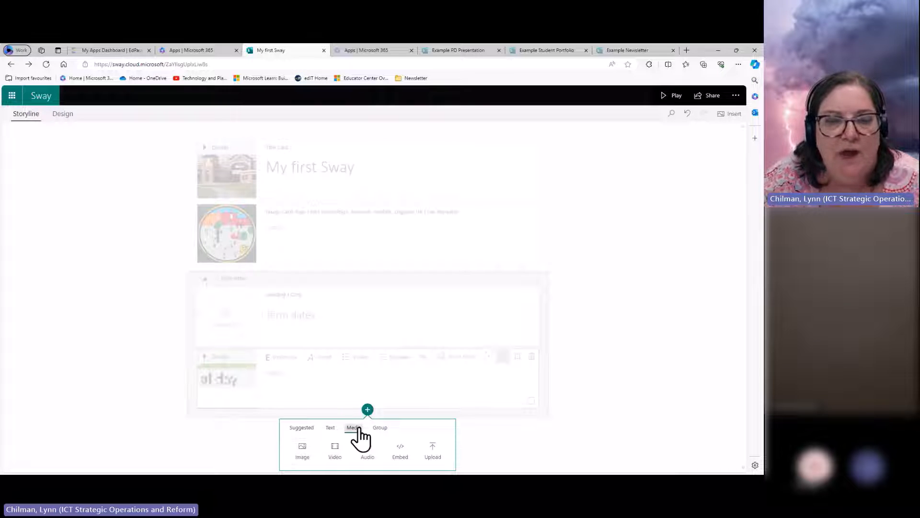
click(381, 428)
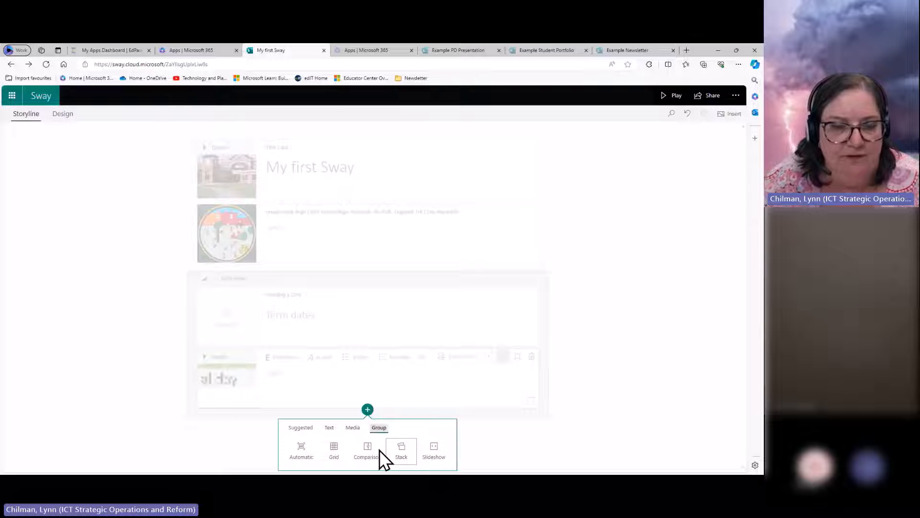
click(300, 427)
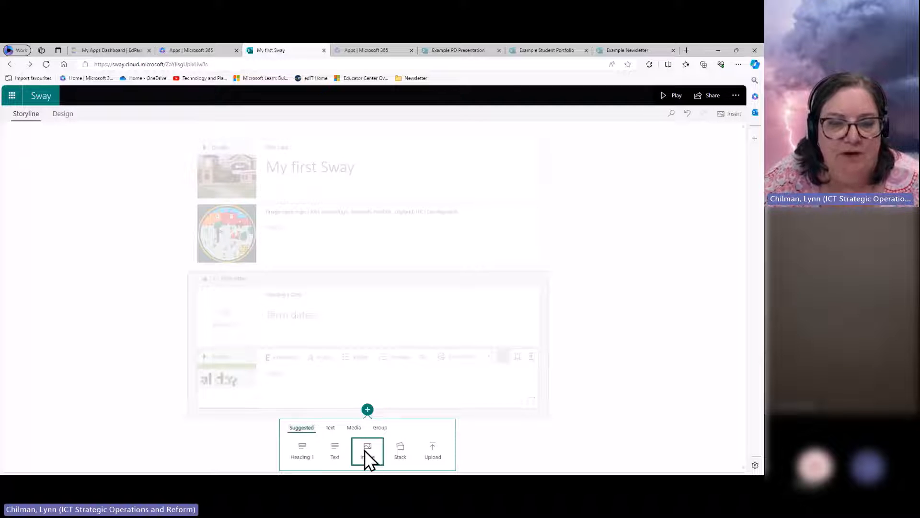
click(365, 451)
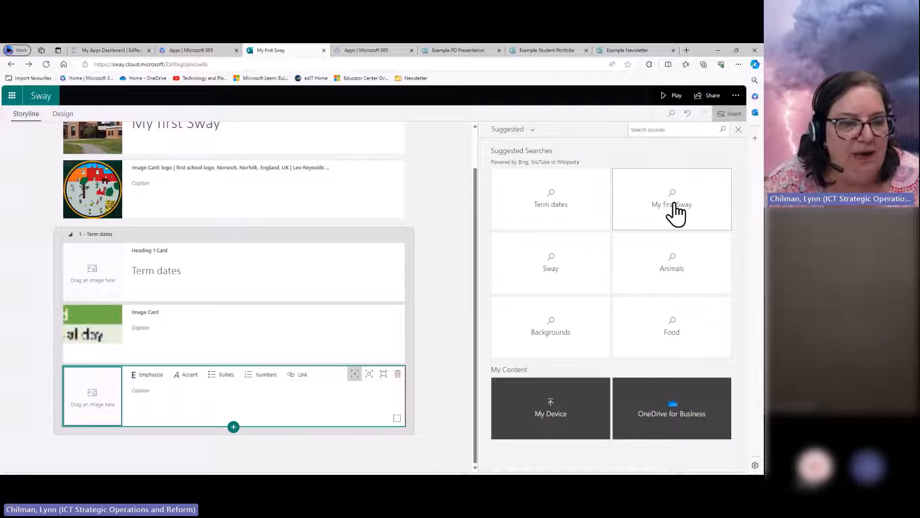
- Search the image sources for "dog" and place the brown Chihuahua picture on the new image card
click(673, 130)
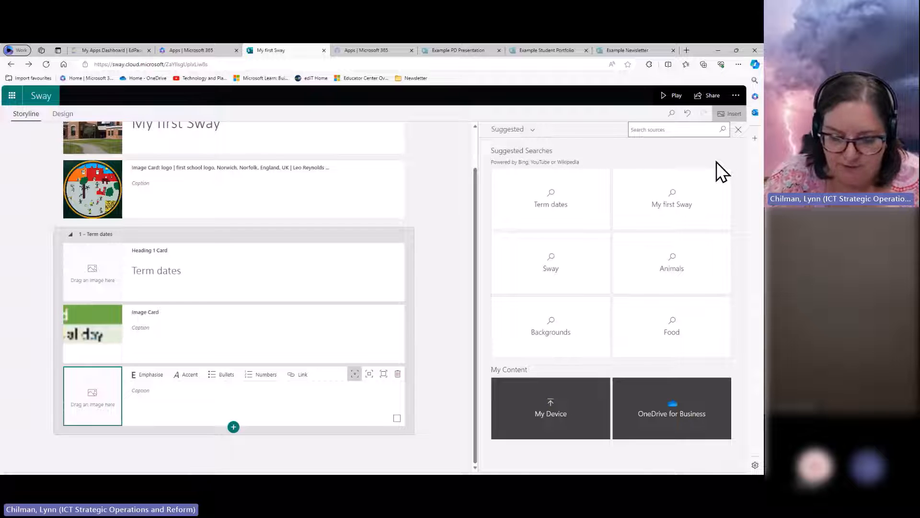
text(dog)
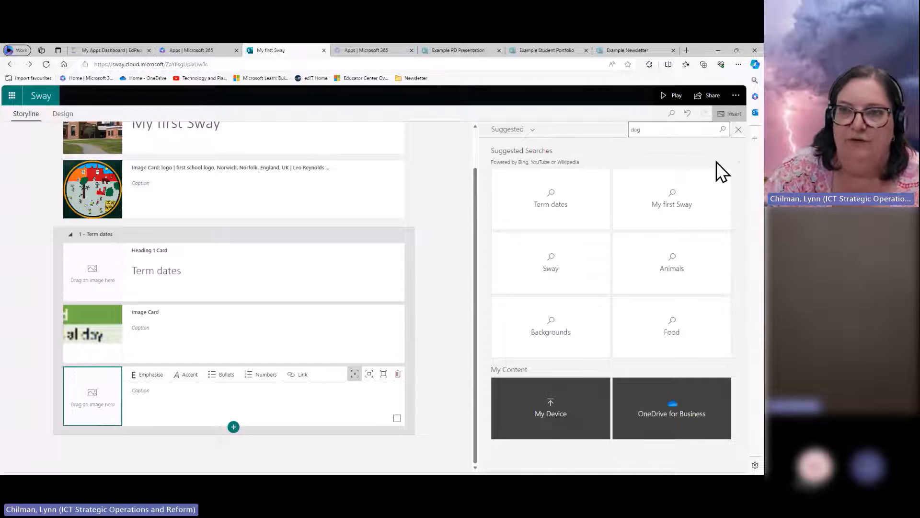
key(Return)
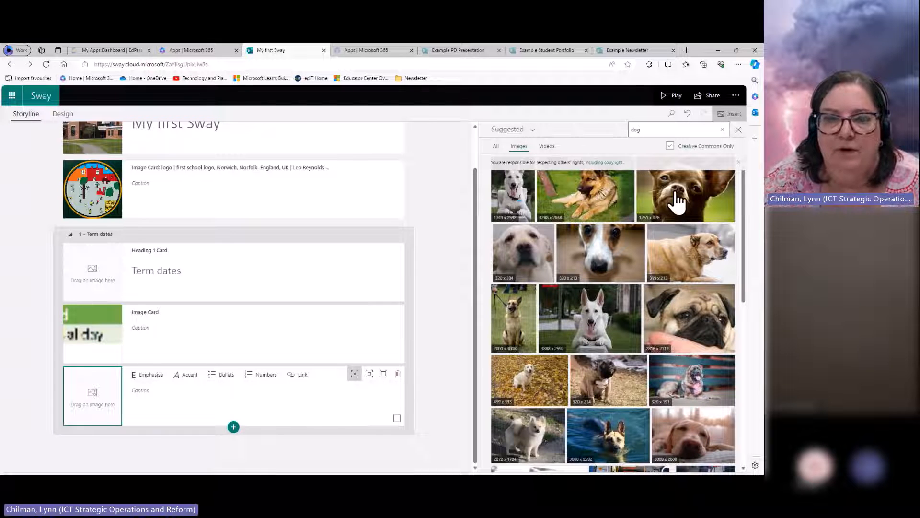
drag(677, 202, 117, 416)
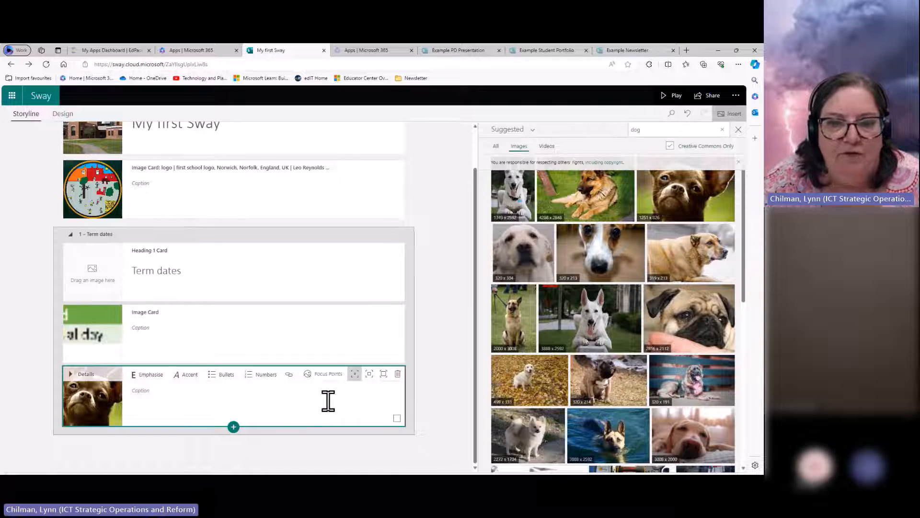
- Add a Stack group below the Chihuahua card and fill it with the sitting German Shepherd, white German Shepherd, brown Dog Face and Caucasian Mountain Dog pictures
click(234, 427)
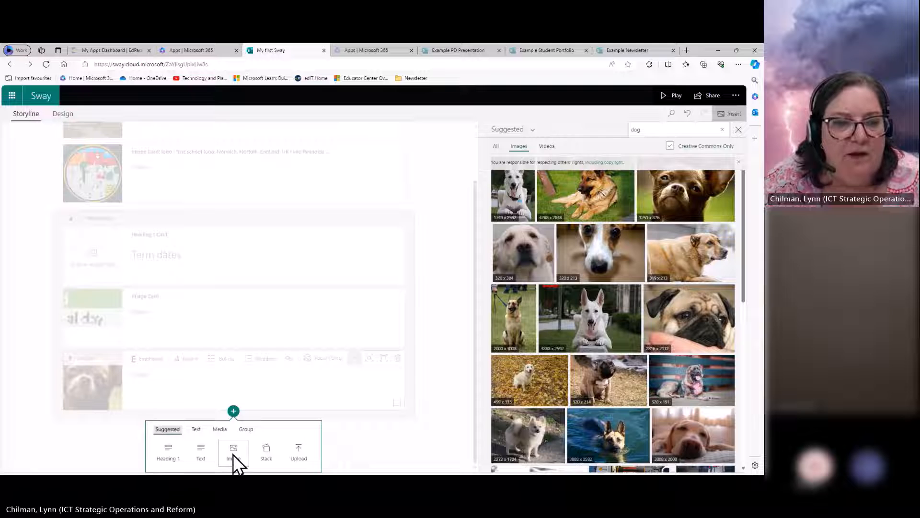
click(267, 451)
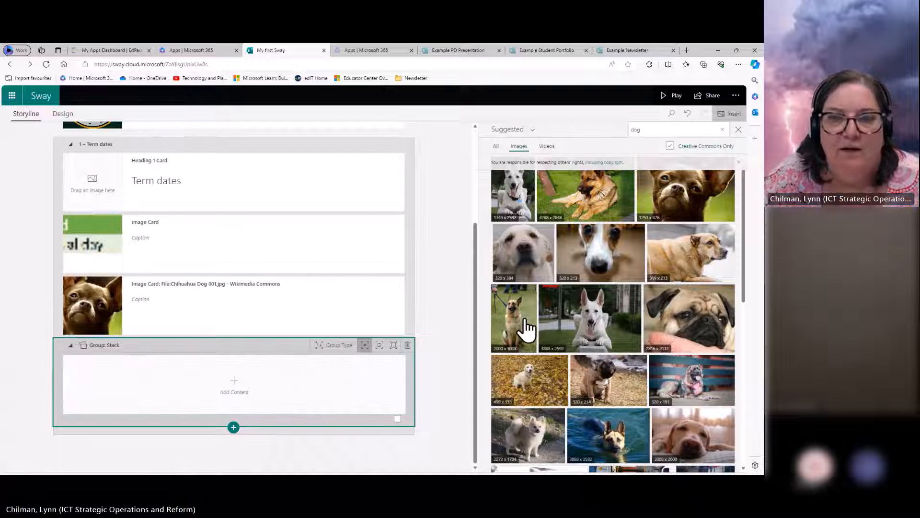
drag(528, 329, 434, 381)
drag(606, 324, 311, 397)
drag(593, 382, 276, 407)
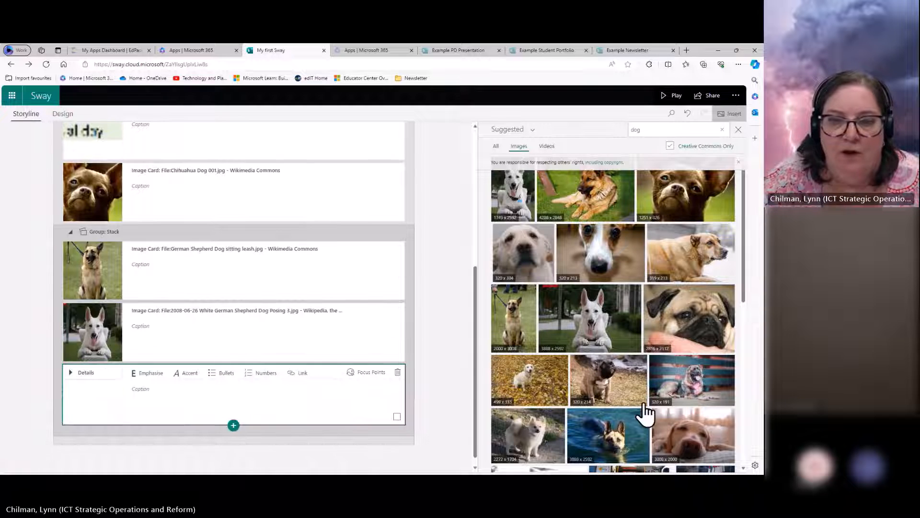
drag(682, 381, 268, 406)
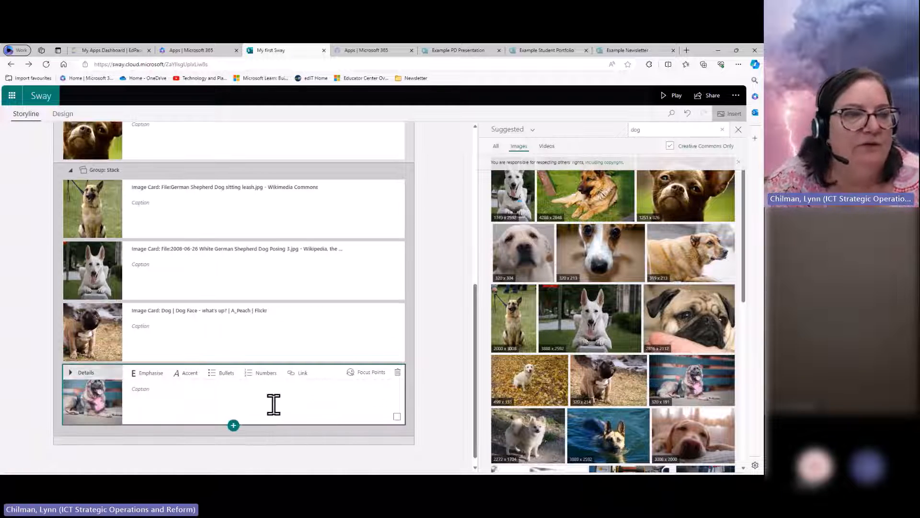
- Preview the design and flip through all the dog pictures in the stack
scroll(267, 370, up, 10)
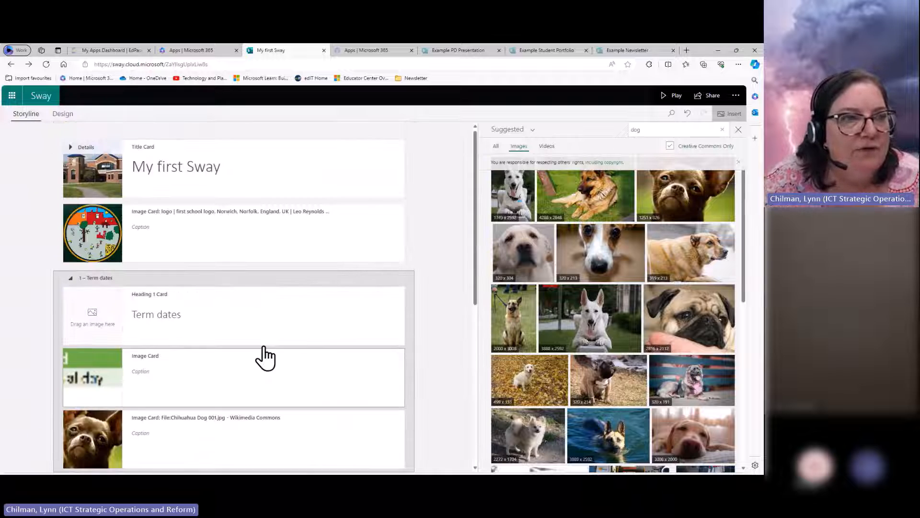
click(60, 115)
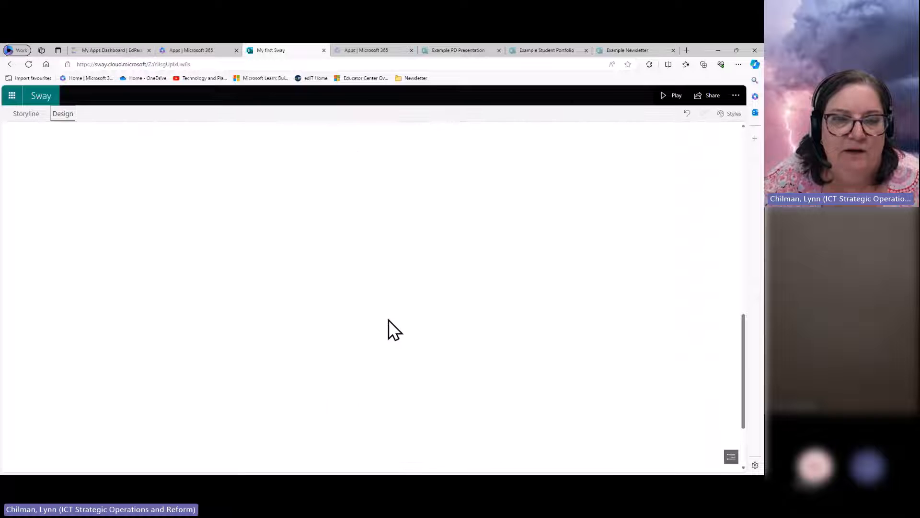
scroll(390, 321, down, 2)
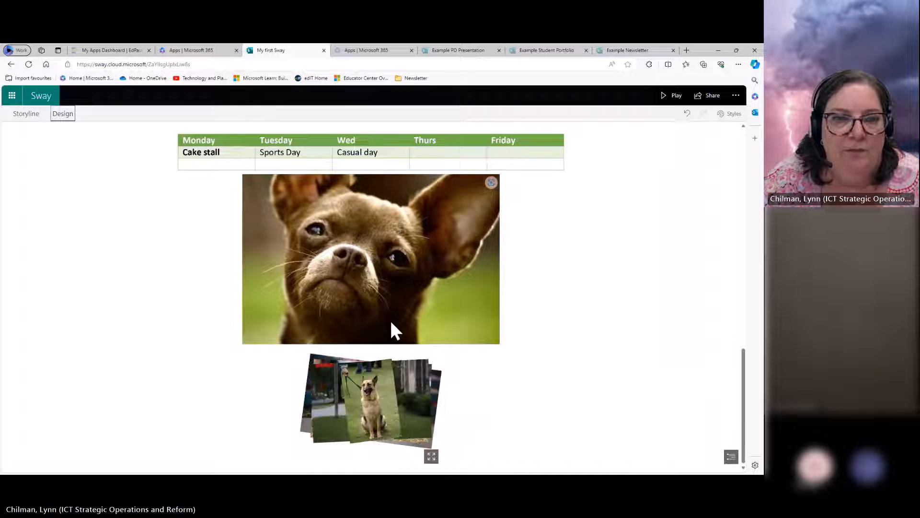
click(377, 404)
click(378, 401)
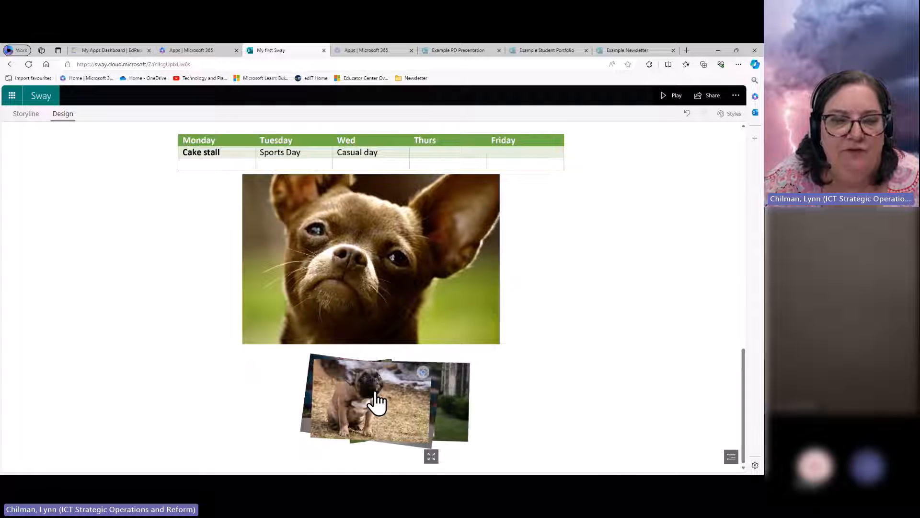
click(377, 401)
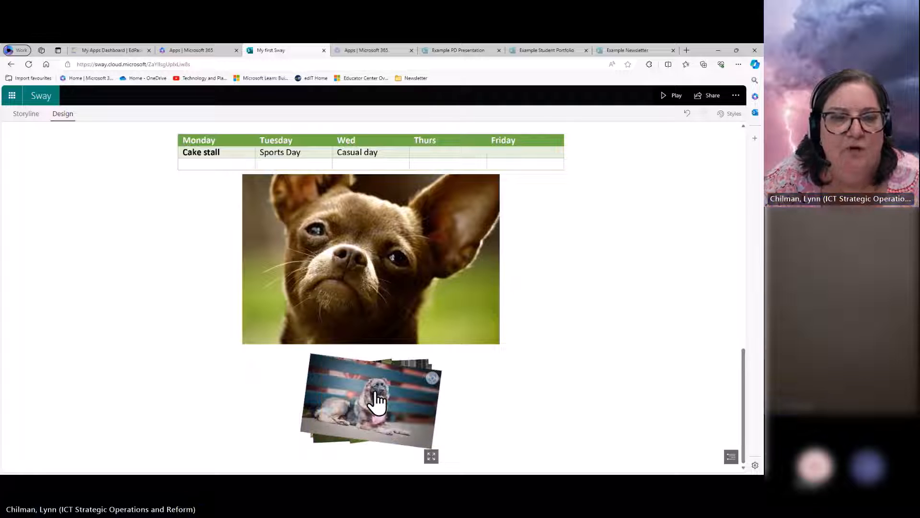
click(378, 401)
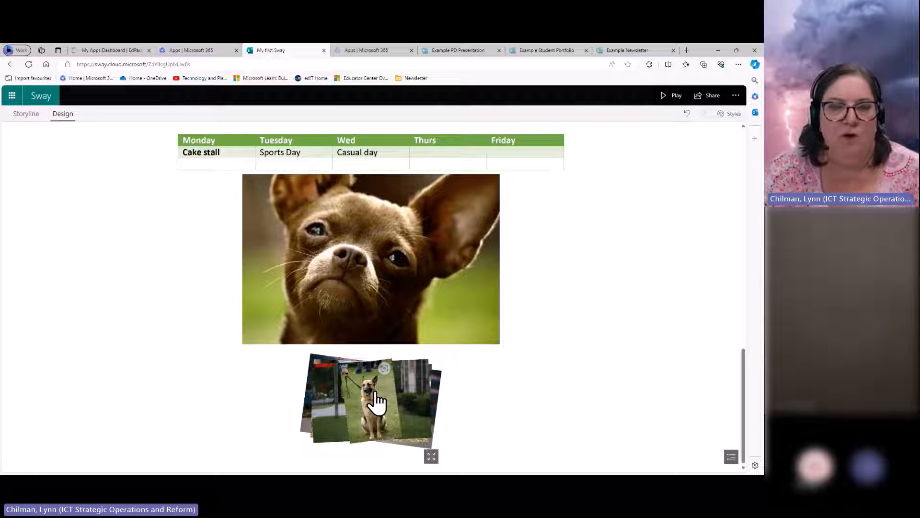
click(368, 404)
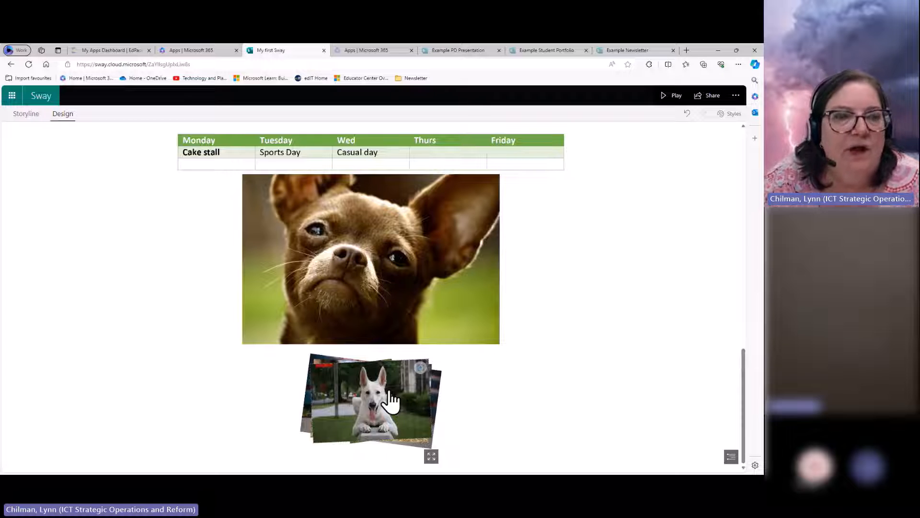
- Move the Chihuahua image card into the Stack group as its first picture and collapse the group
click(26, 115)
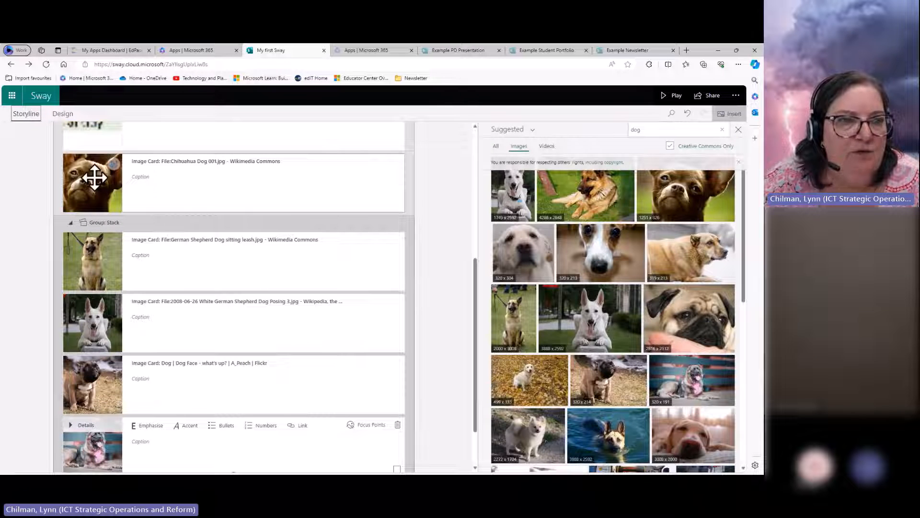
drag(92, 179, 148, 287)
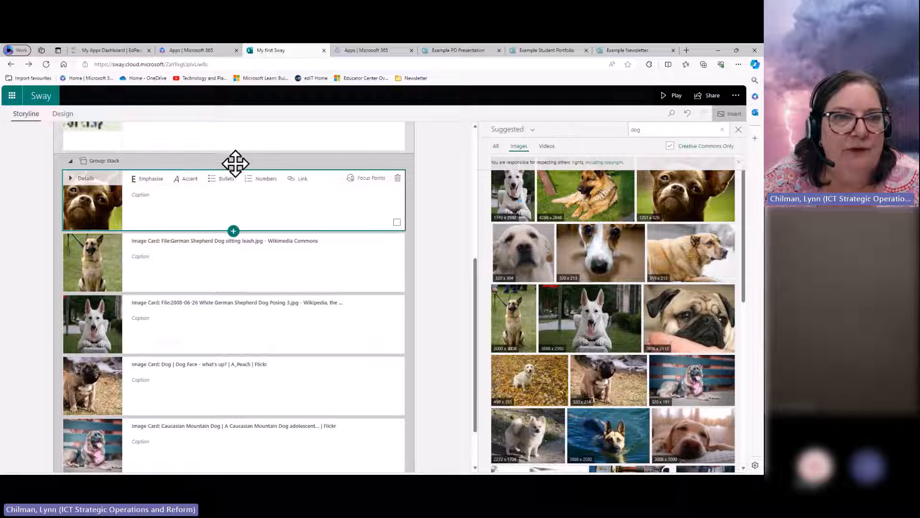
click(71, 161)
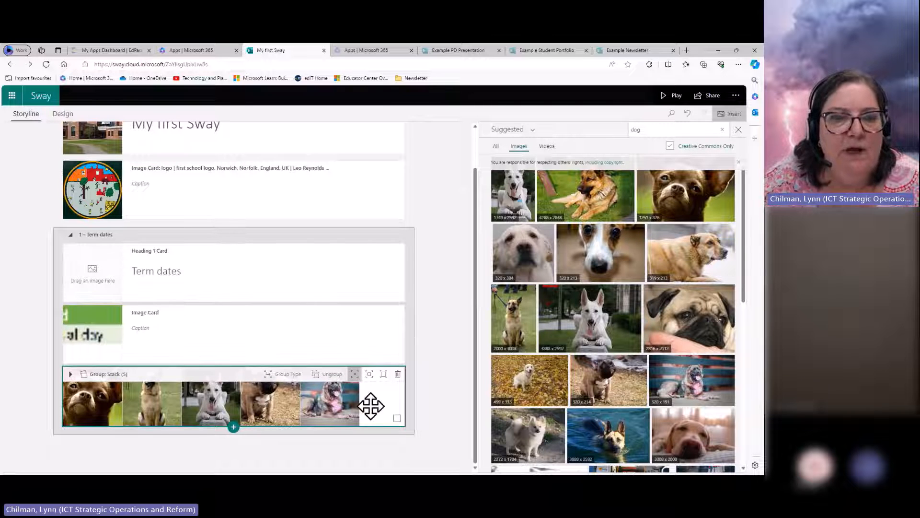
- Set the dog stack to the middle emphasis level and flip through its pictures in the design preview
click(369, 374)
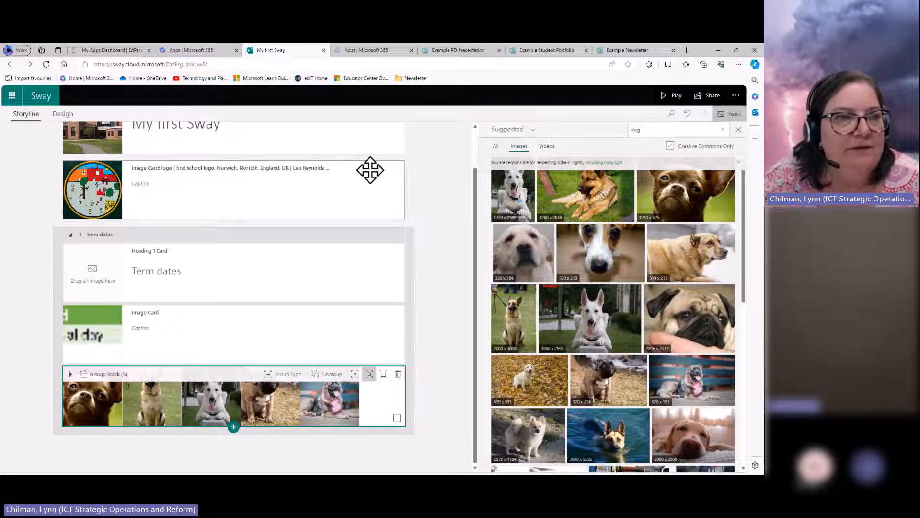
click(63, 115)
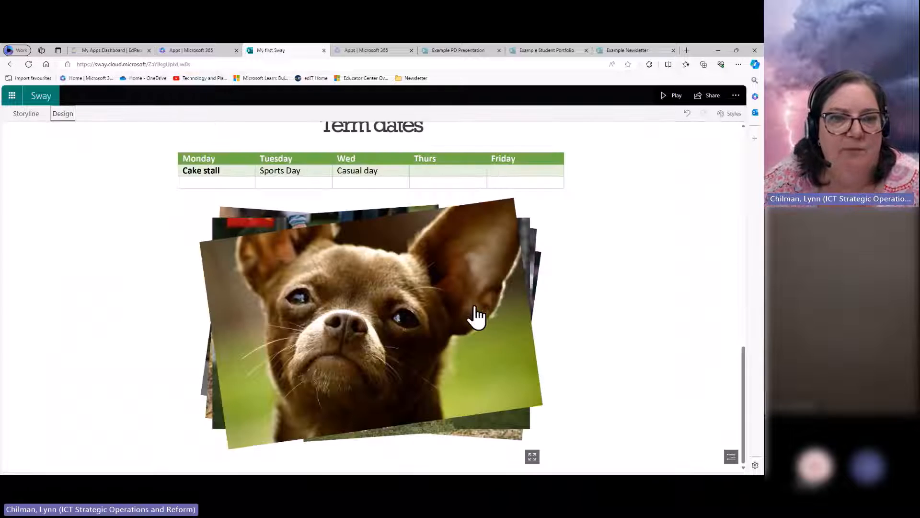
click(368, 348)
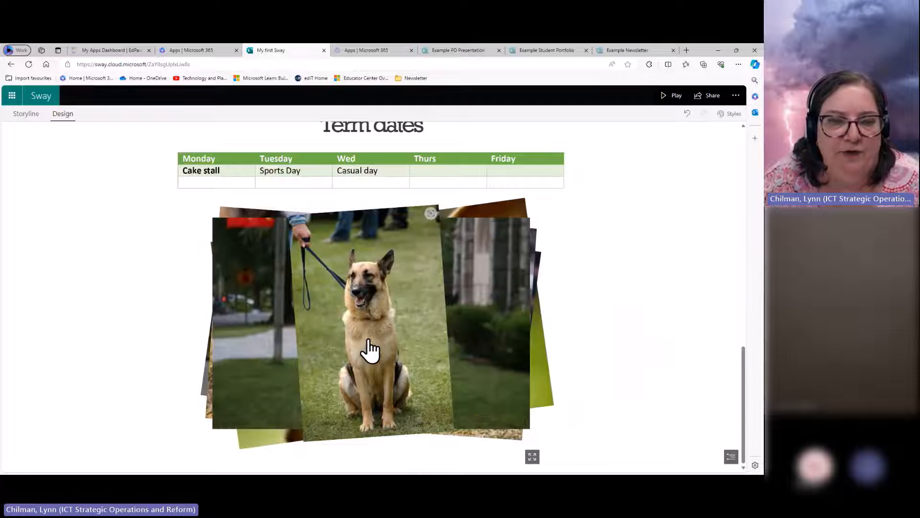
click(370, 350)
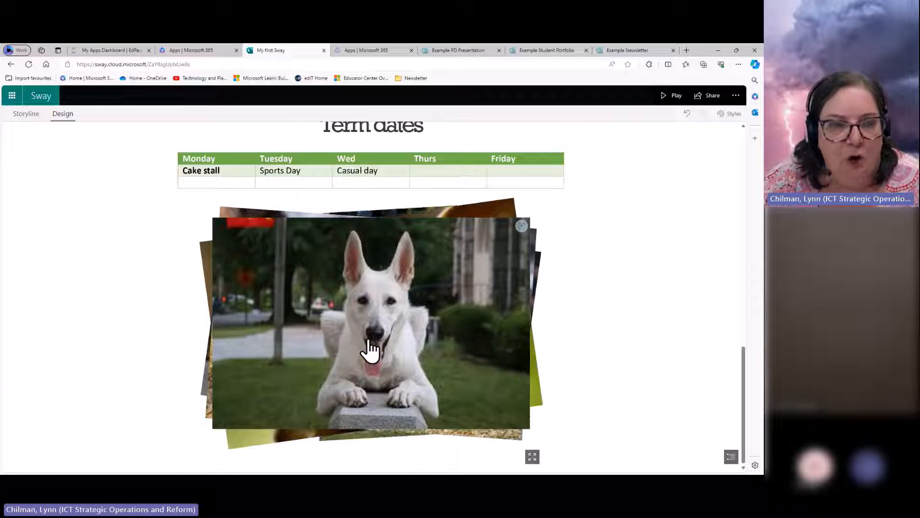
- Change the dog picture group's type to Grid and preview it in the design
click(26, 116)
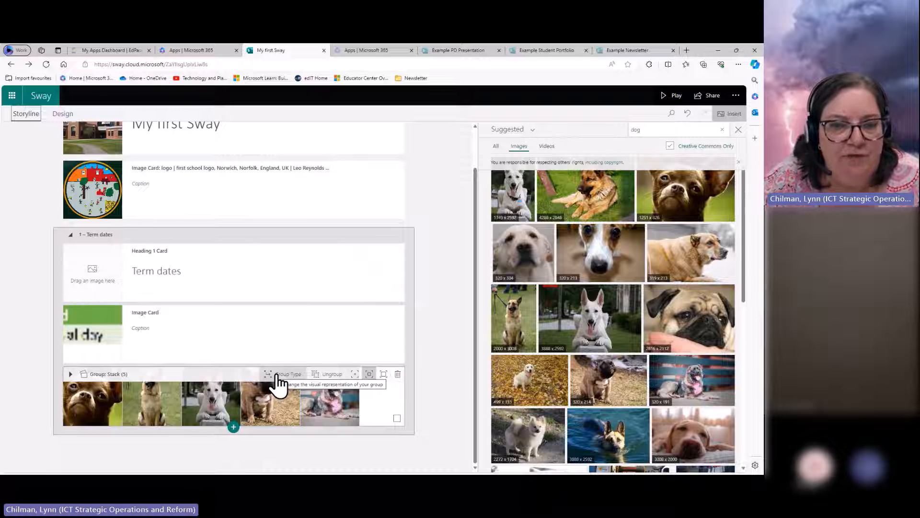
click(739, 129)
click(417, 377)
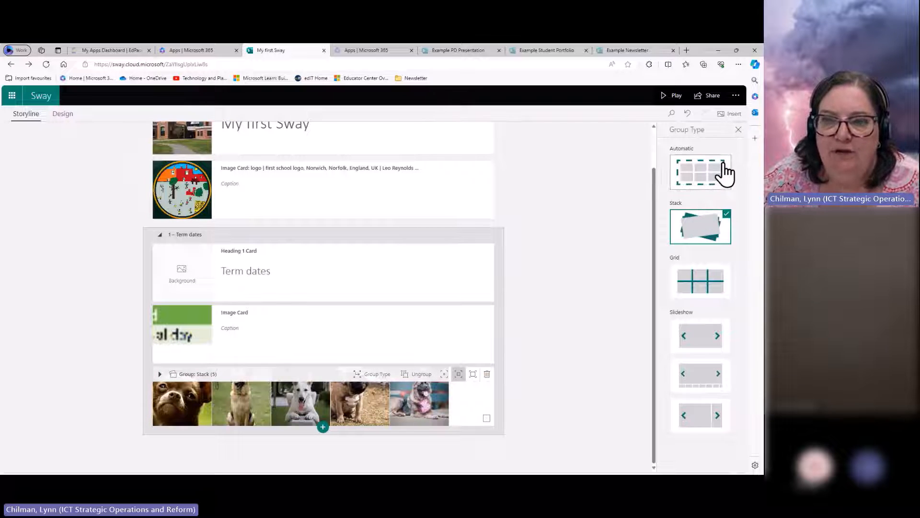
click(708, 284)
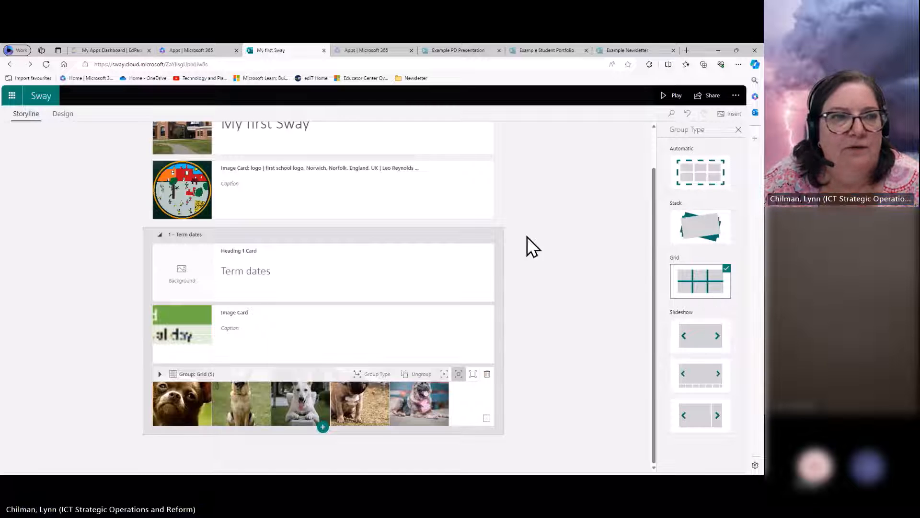
click(61, 115)
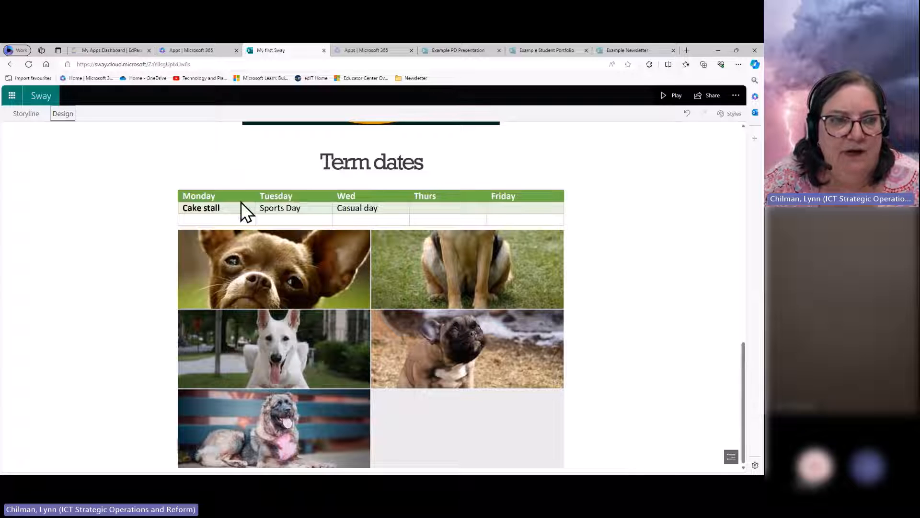
- Try the Automatic group type on the dog pictures and look through the resulting layout in the design preview
click(26, 115)
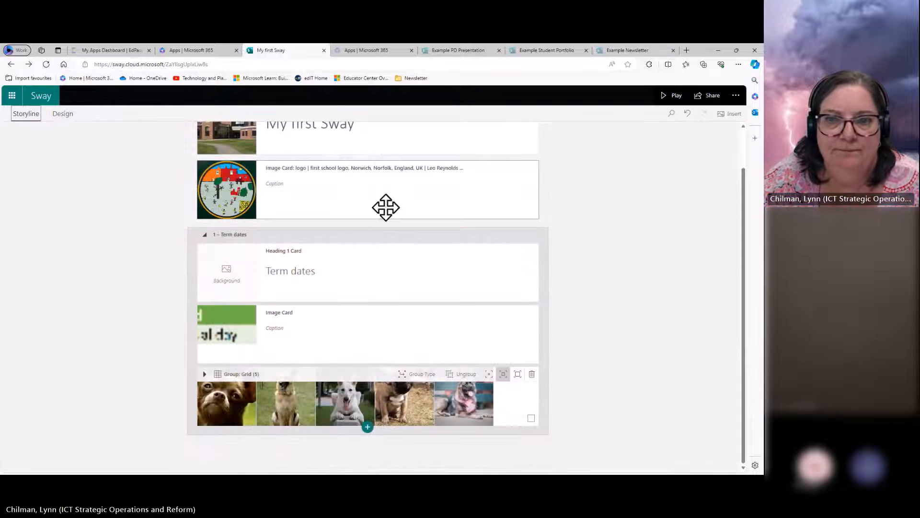
click(418, 374)
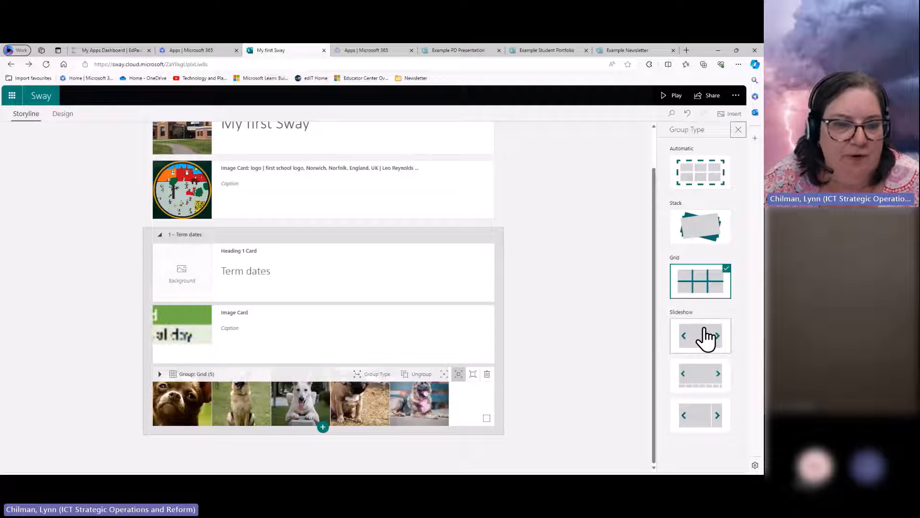
click(715, 175)
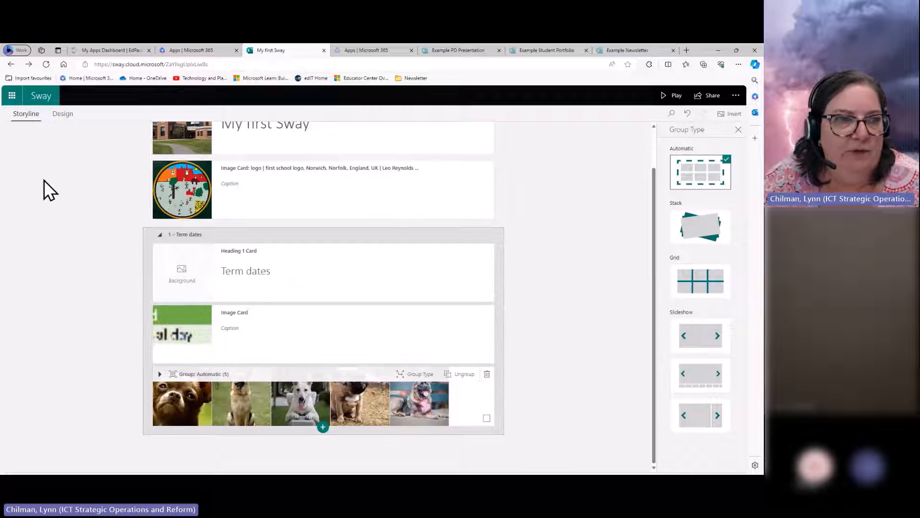
click(58, 119)
scroll(547, 314, down, 10)
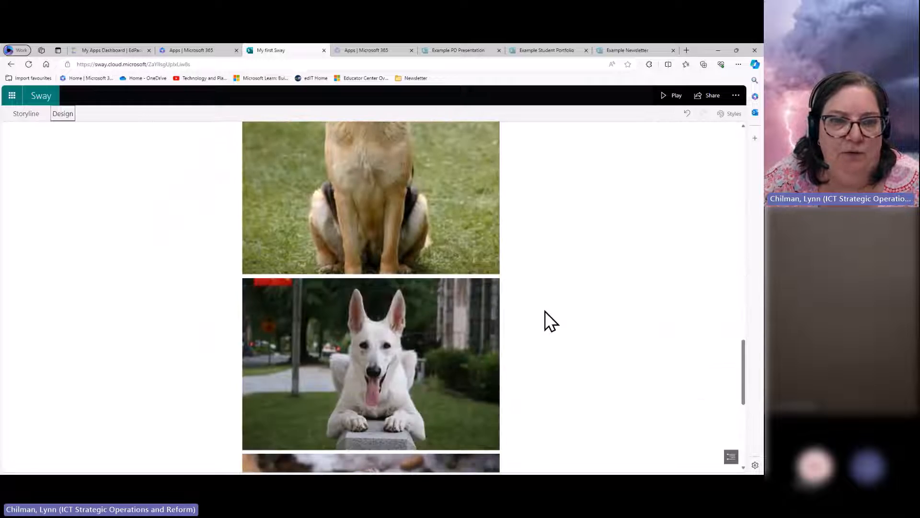
scroll(545, 310, up, 15)
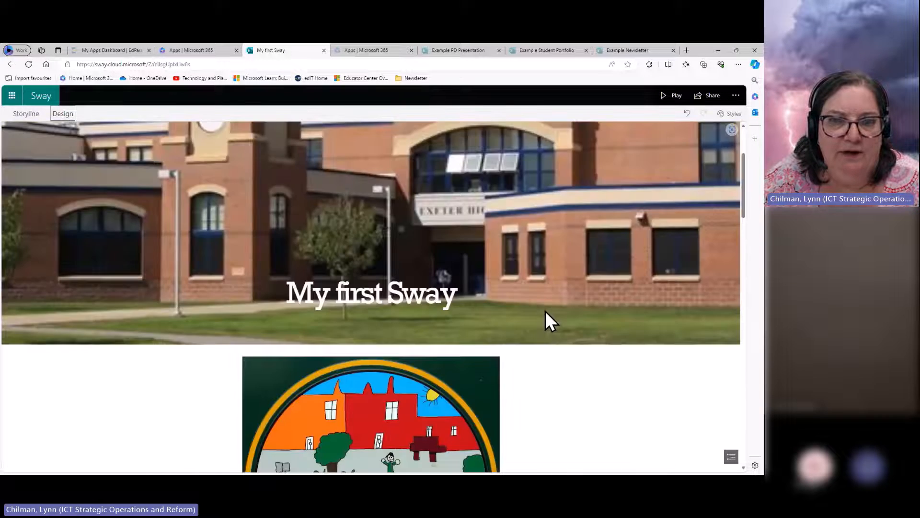
scroll(545, 310, down, 6)
scroll(545, 311, down, 2)
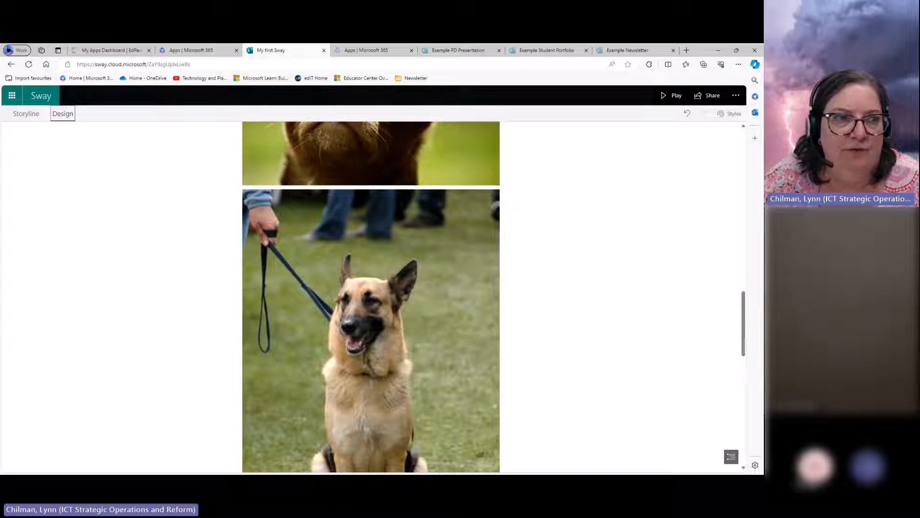
- Return to the storyline and set the dog picture group back to the Grid type
click(28, 115)
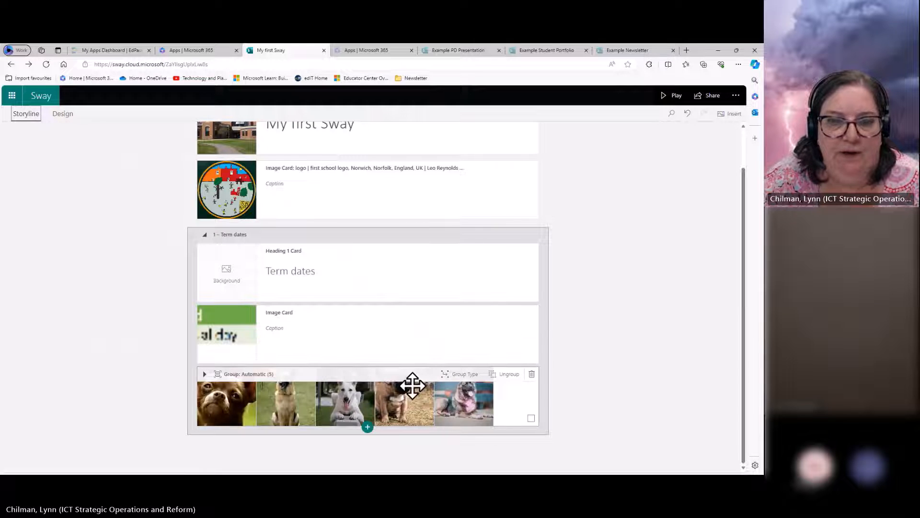
click(461, 374)
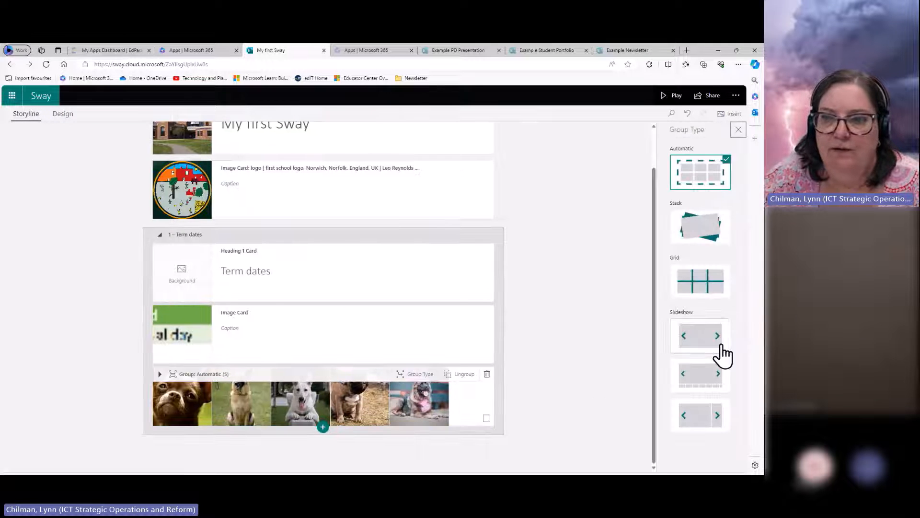
click(706, 283)
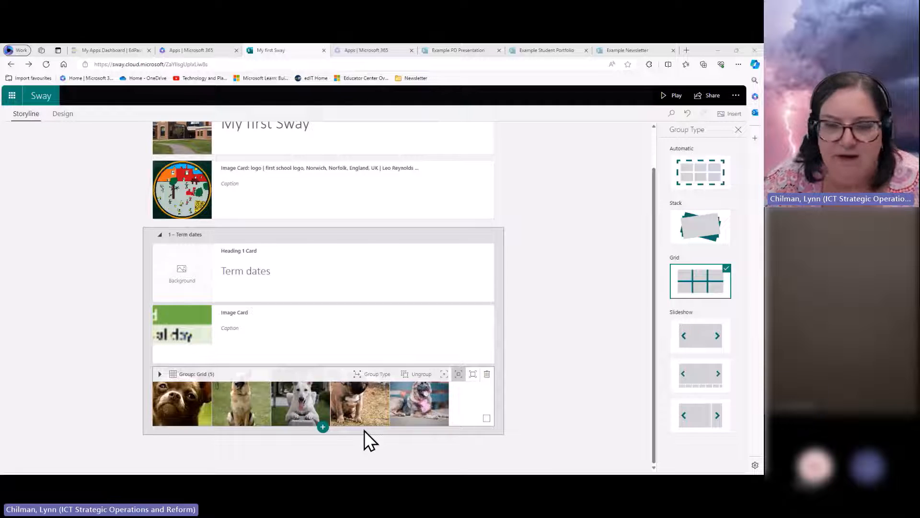
- Add a Heading 1 card below the Term dates section with the text "From the principal"
click(322, 427)
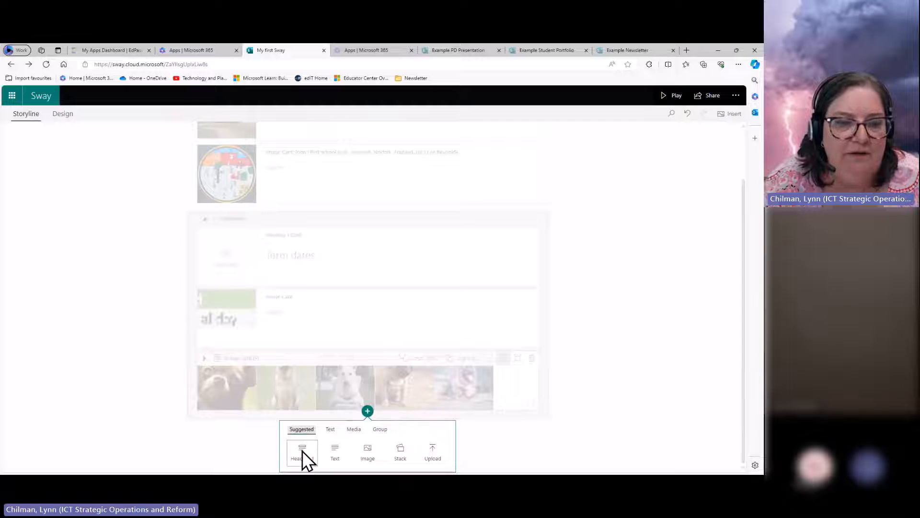
click(303, 455)
click(299, 399)
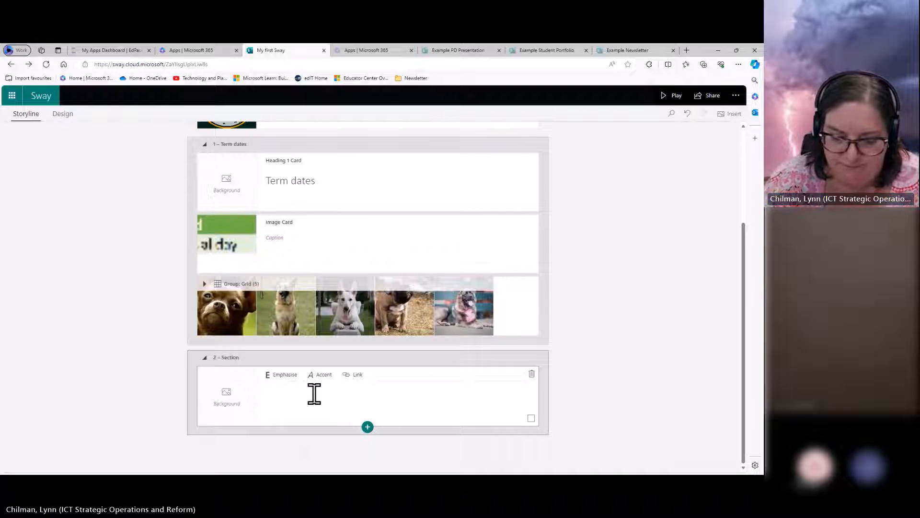
text(From the)
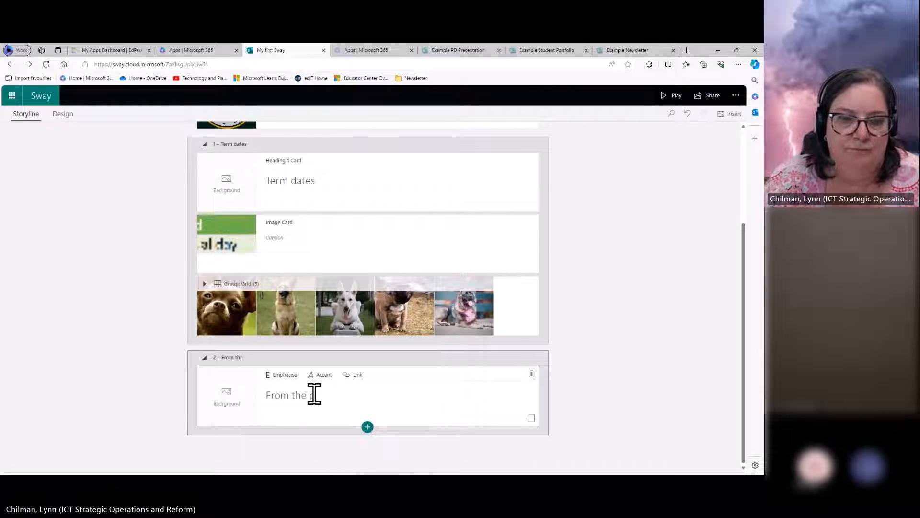
text( principal)
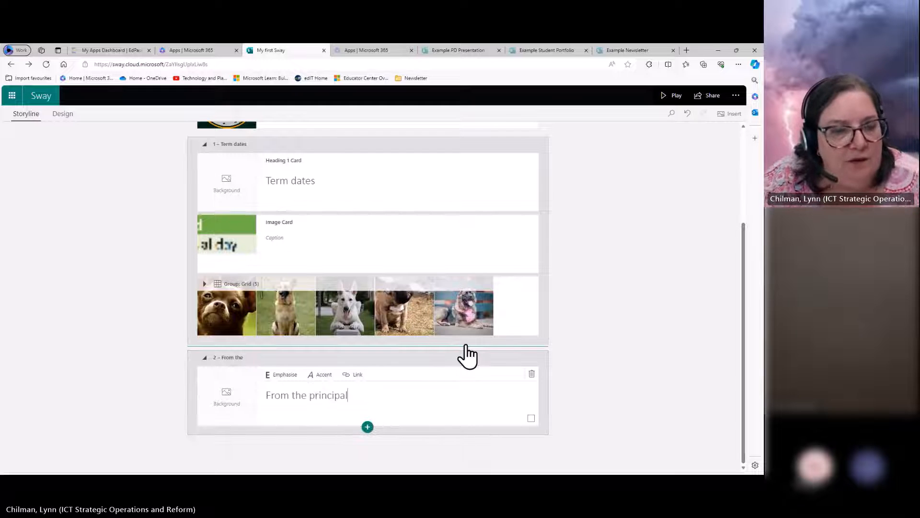
- Add a text card reading "this is where we put all the text" under the From the principal heading and review the design preview
click(368, 427)
click(361, 433)
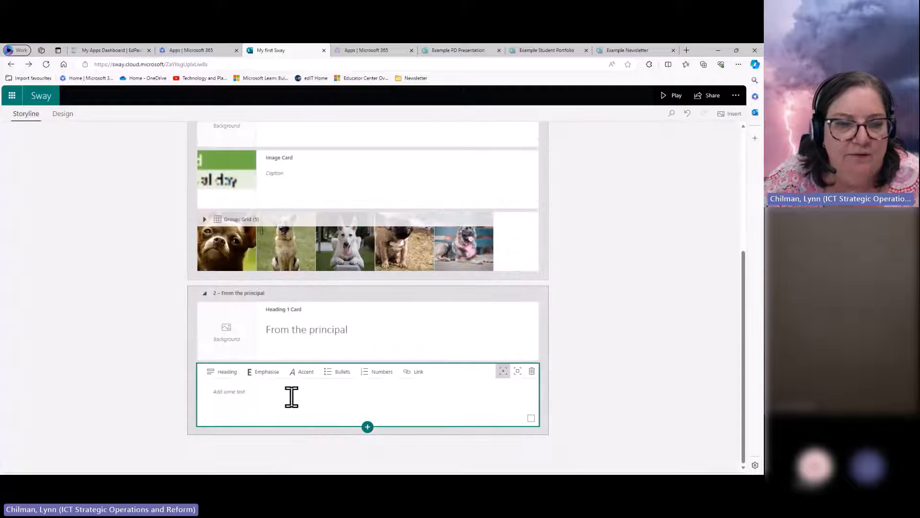
text(thi)
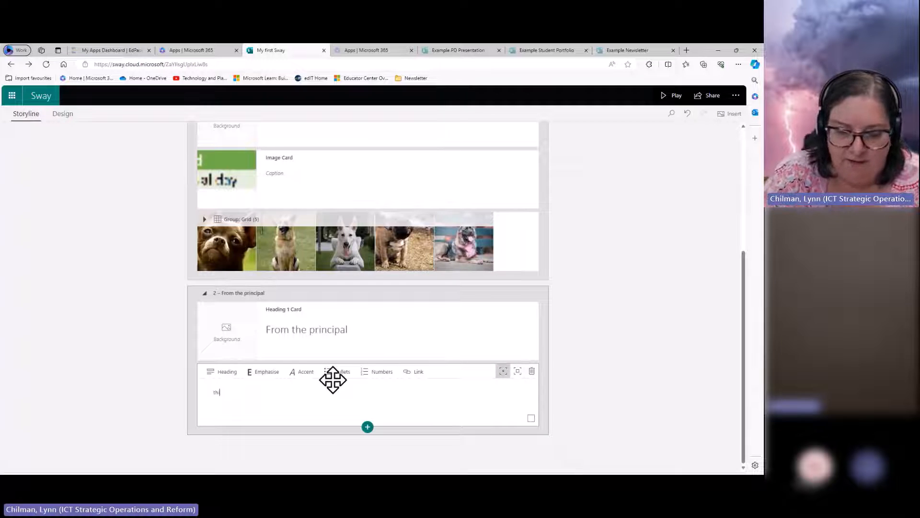
text(s js)
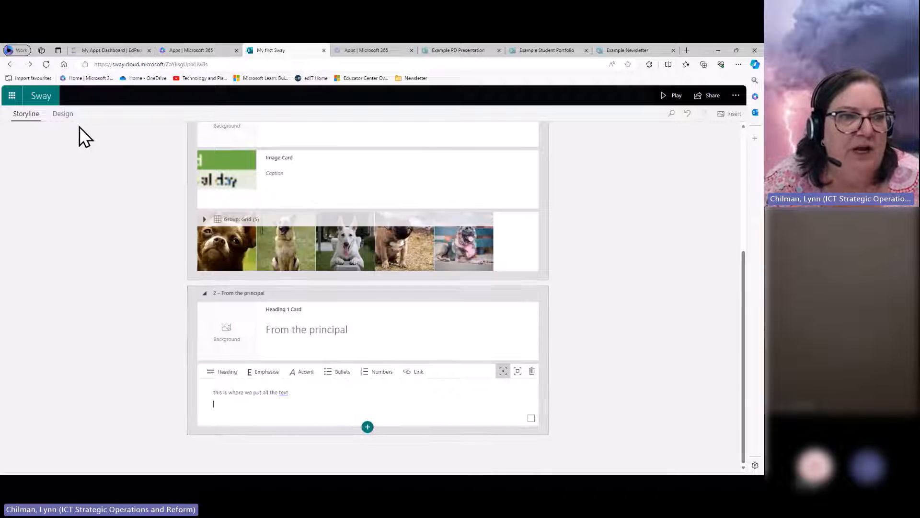
click(63, 114)
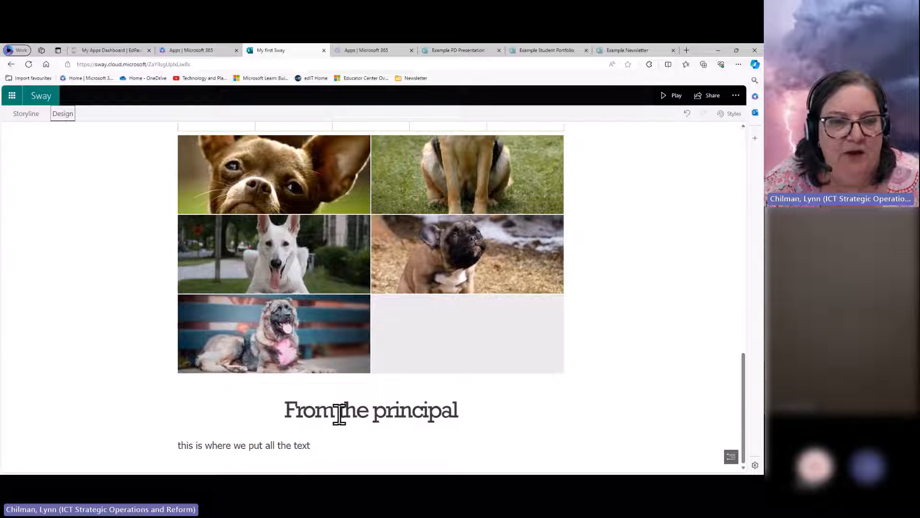
scroll(326, 410, up, 4)
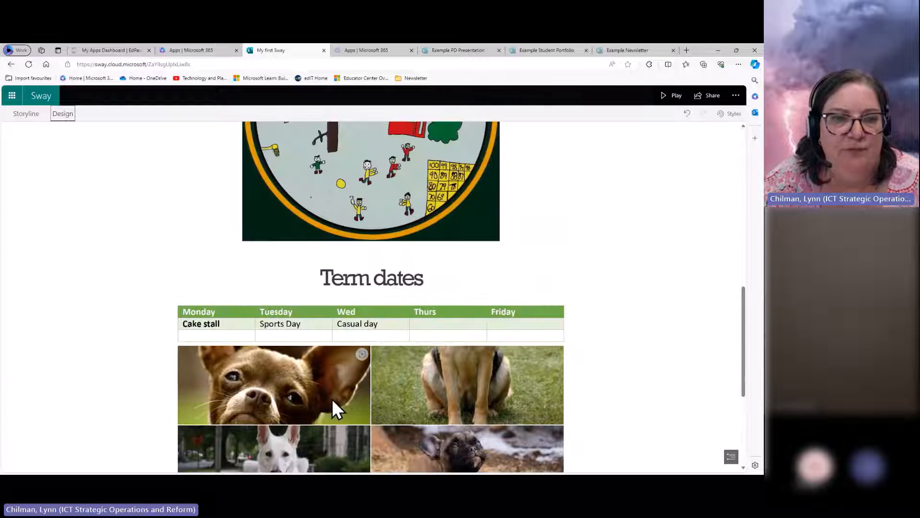
scroll(332, 400, up, 3)
scroll(366, 386, down, 7)
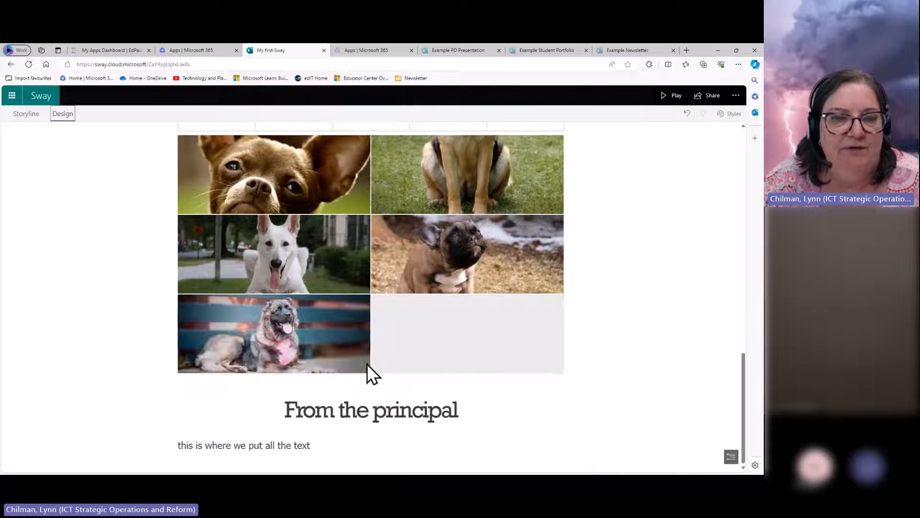
- Add a video card below the principal's text and fill it with the first suggested DOG TV video
click(25, 116)
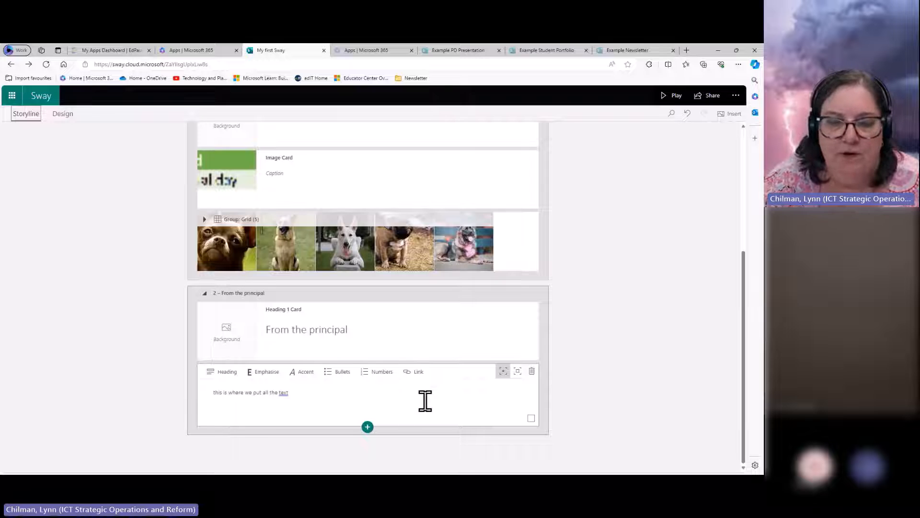
click(367, 428)
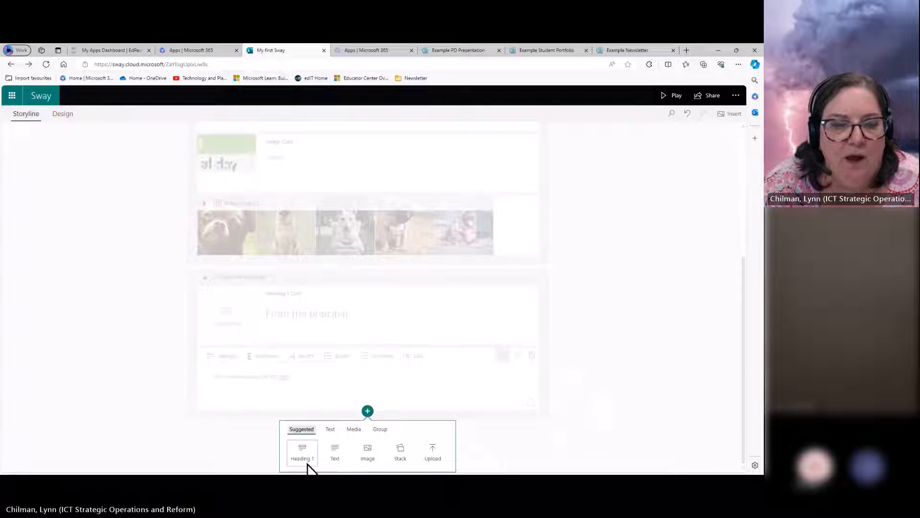
click(354, 429)
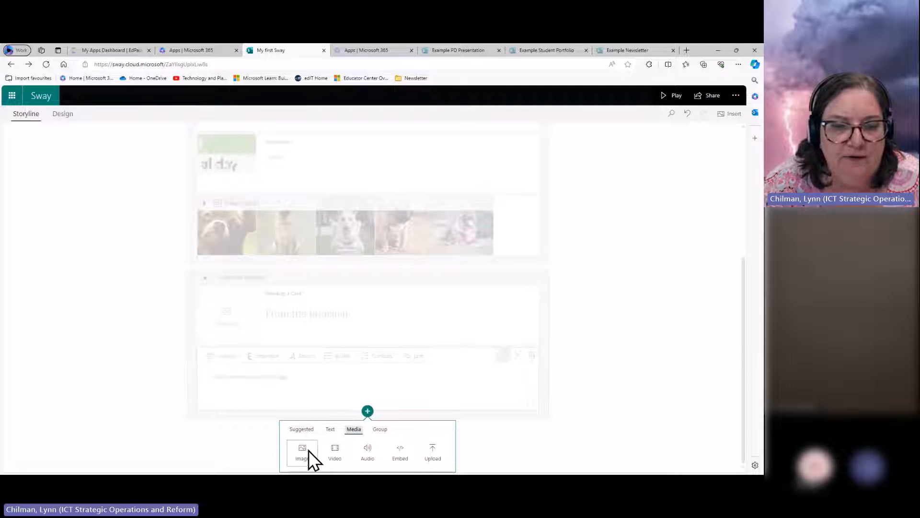
click(345, 456)
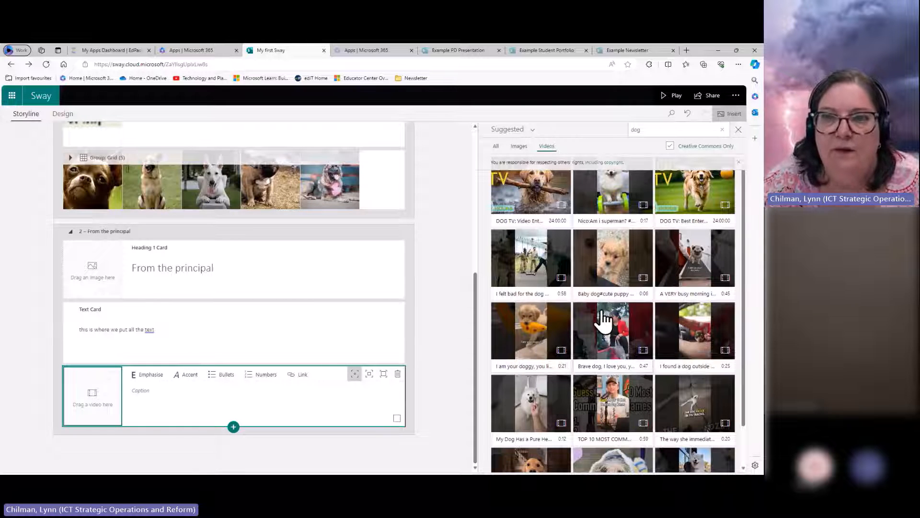
scroll(646, 299, down, 1)
scroll(644, 318, up, 1)
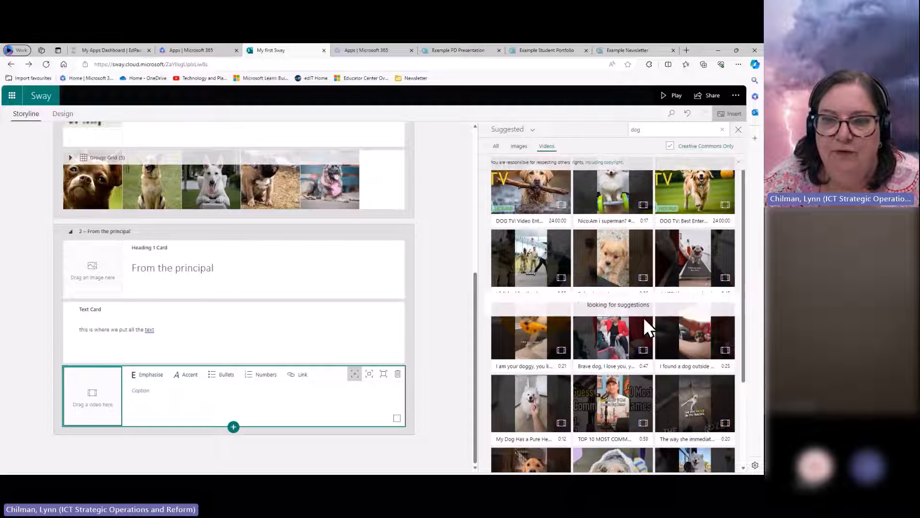
click(521, 207)
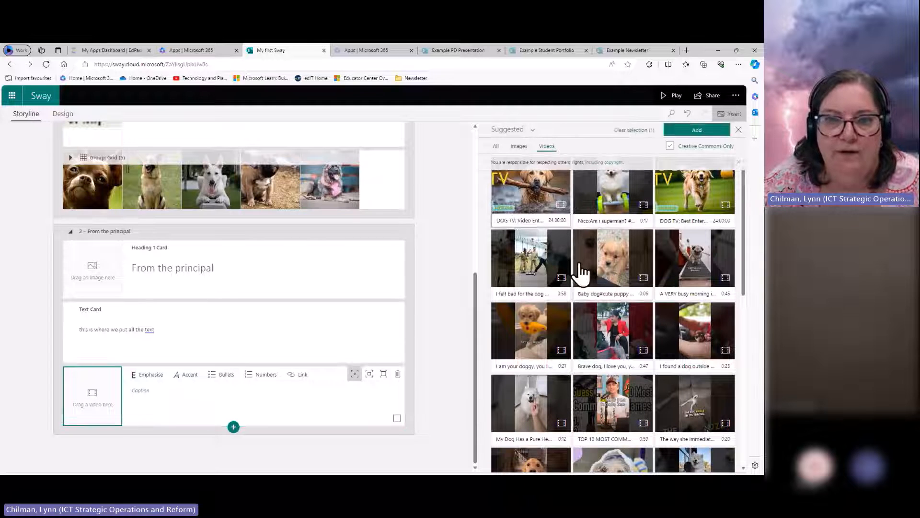
click(709, 131)
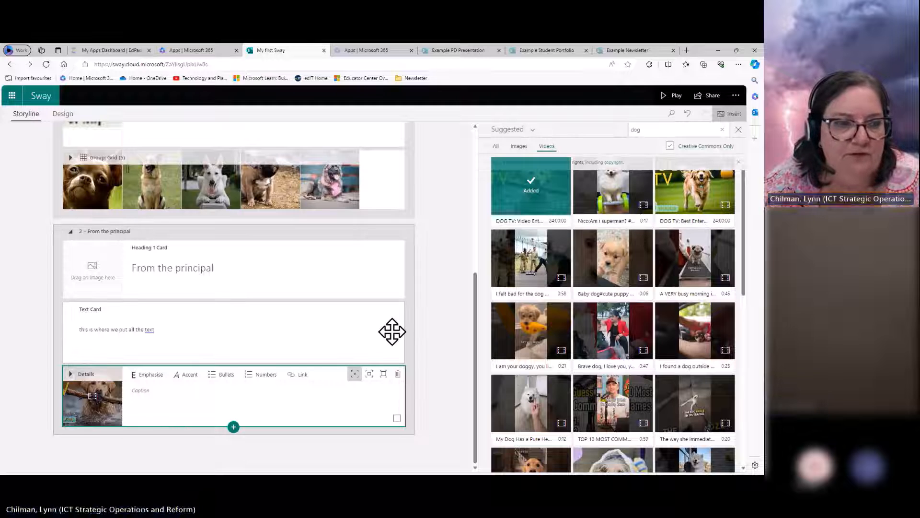
- Preview the design, start playing the embedded DOG TV video and pause it
click(72, 115)
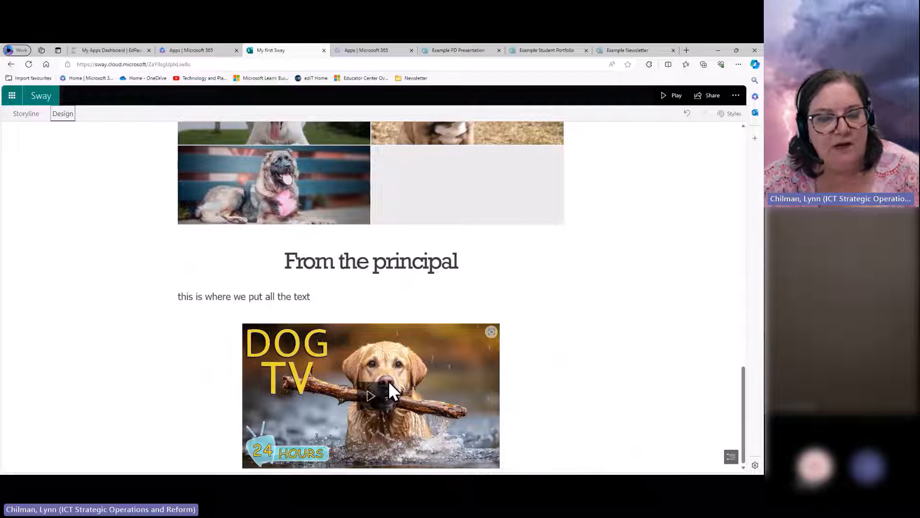
click(377, 394)
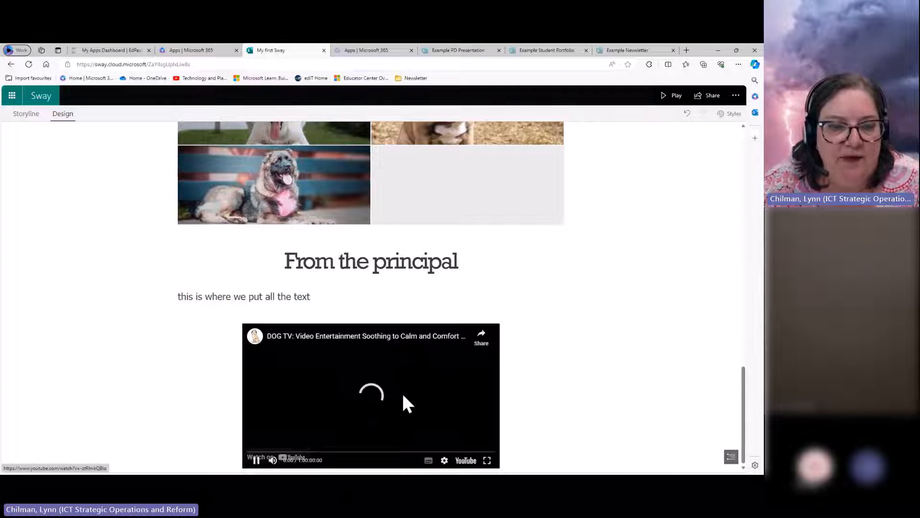
click(256, 460)
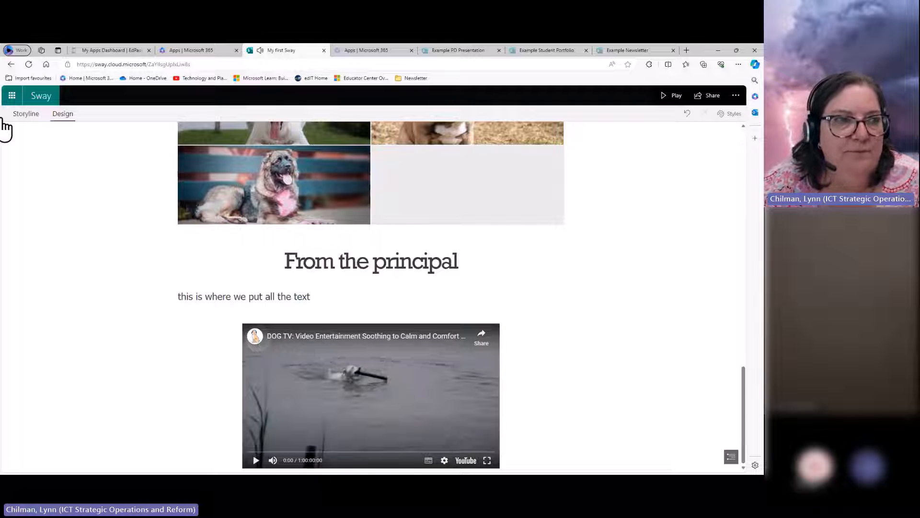
- Set the DOG TV video card to the middle emphasis level in the storyline
click(29, 115)
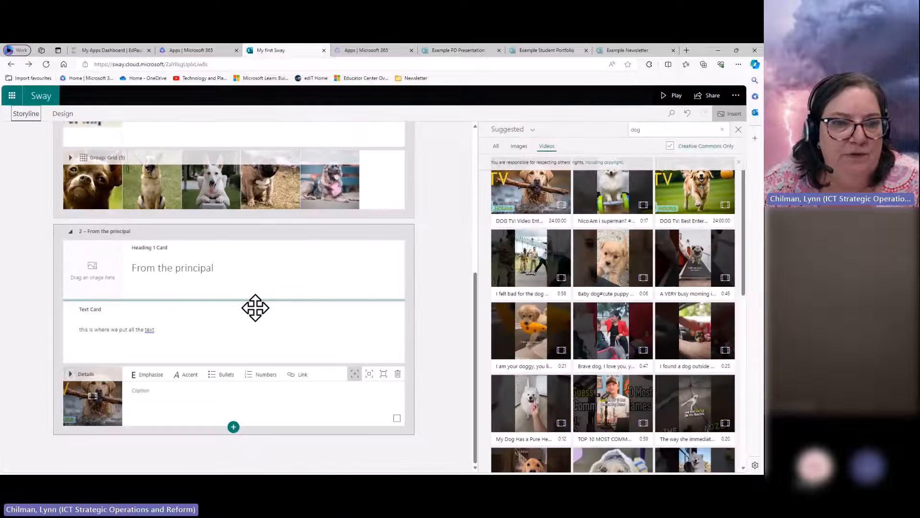
click(369, 377)
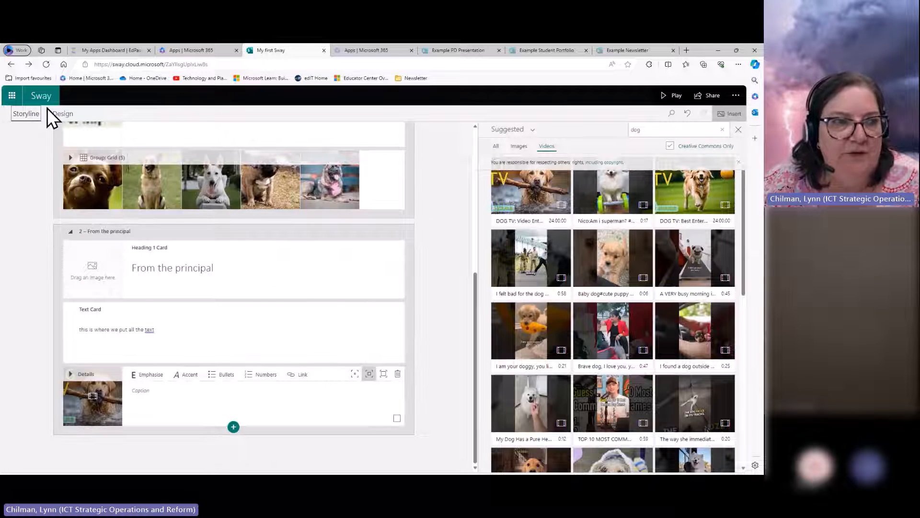
- Review the resized DOG TV video in the design preview and return to the storyline
click(62, 114)
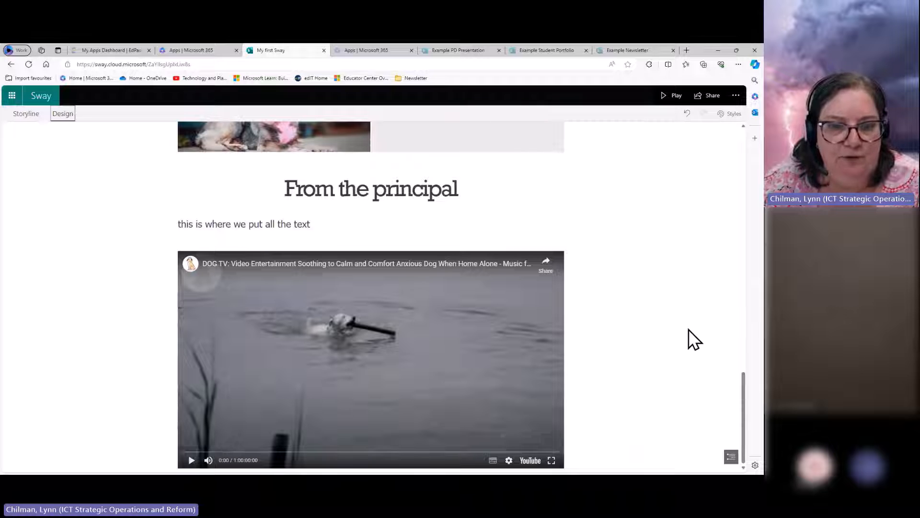
scroll(689, 330, up, 5)
scroll(689, 330, down, 5)
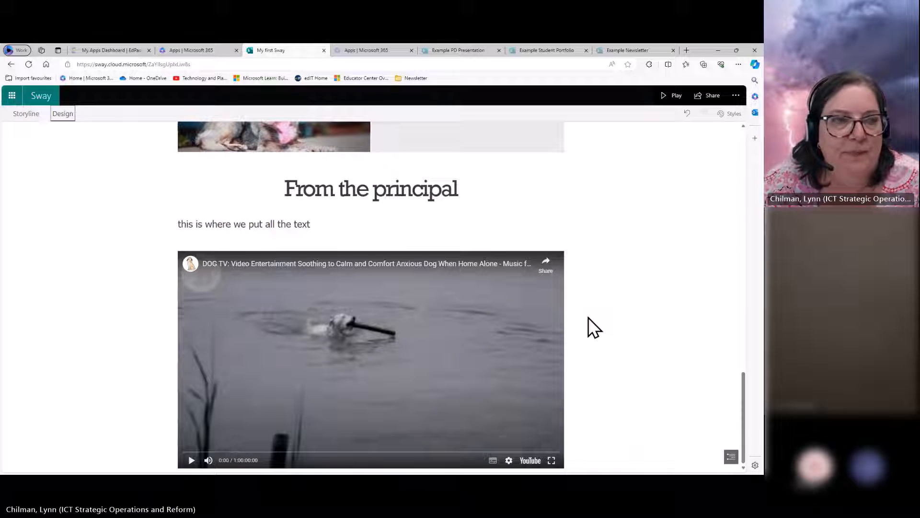
click(27, 115)
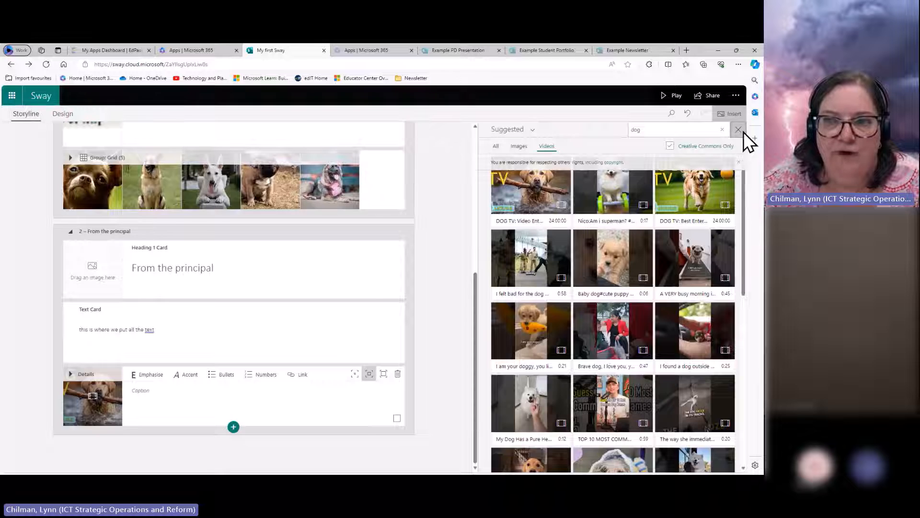
- Close the suggested media search results and check the design preview once more before returning to the storyline
click(739, 131)
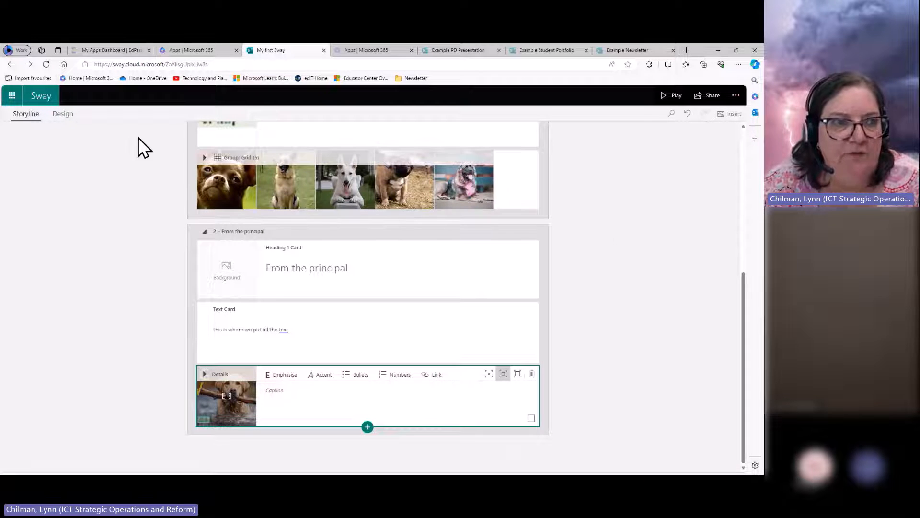
click(62, 115)
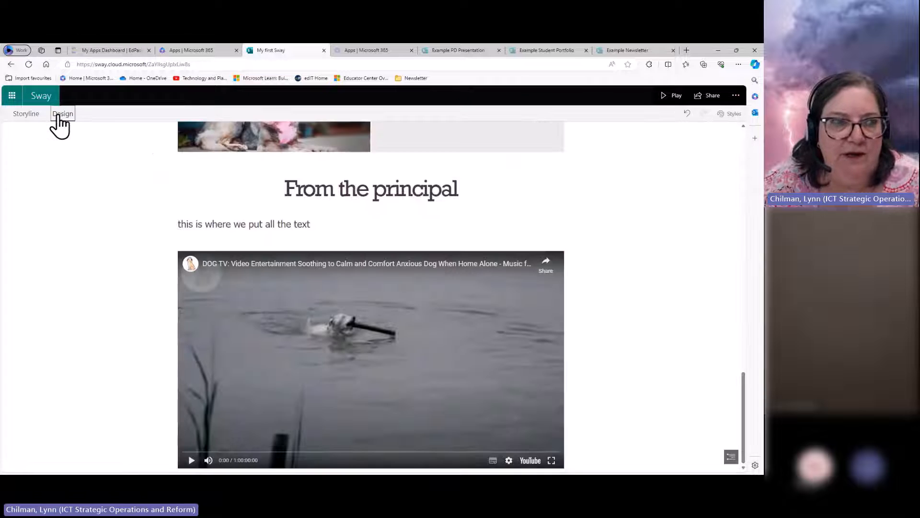
click(29, 115)
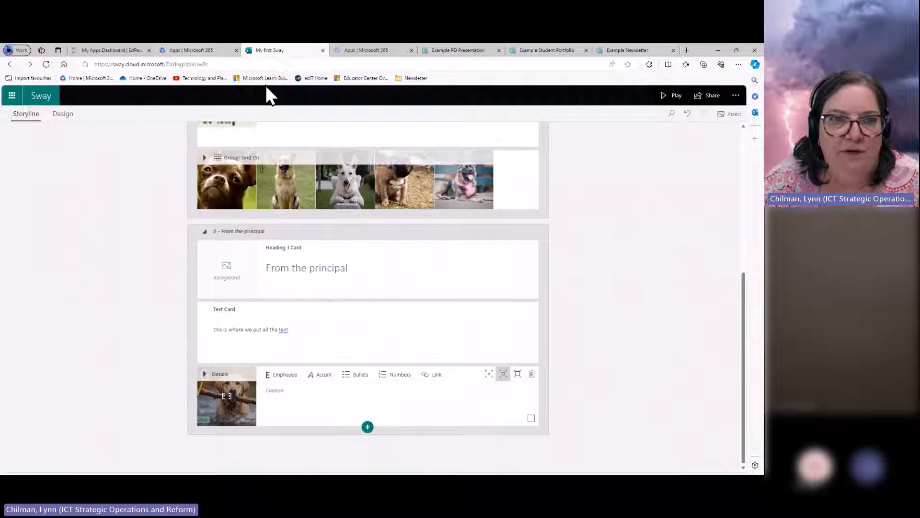
- Detach My first Sway into its own browser window and shrink it to a narrow, phone-like shape
drag(266, 85, 293, 93)
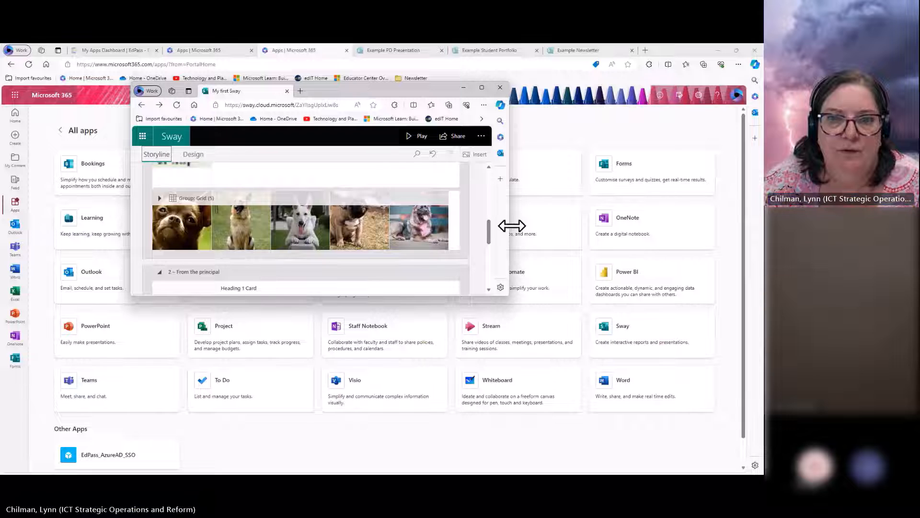
drag(509, 226, 330, 233)
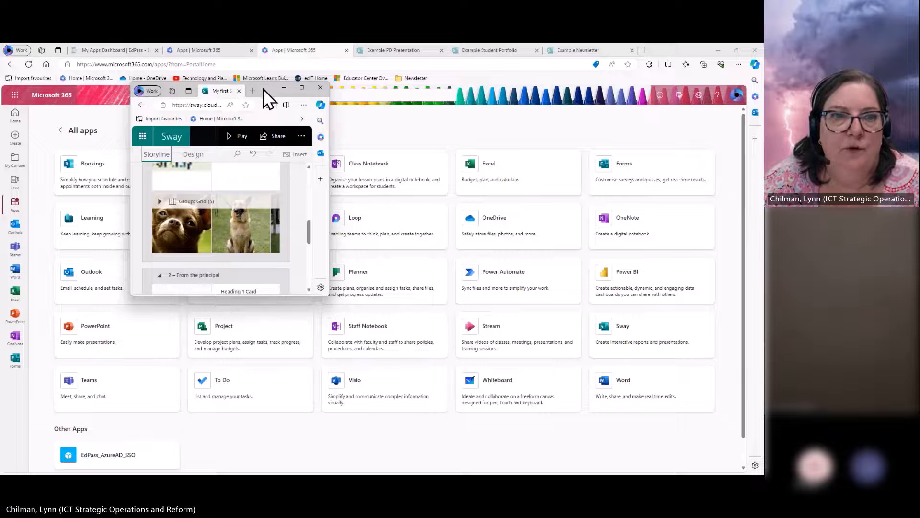
drag(266, 89, 398, 103)
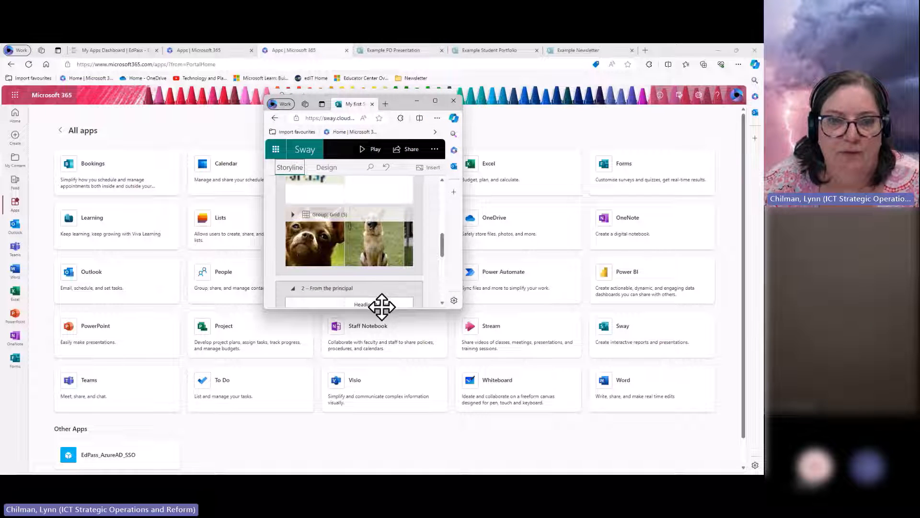
drag(381, 309, 382, 361)
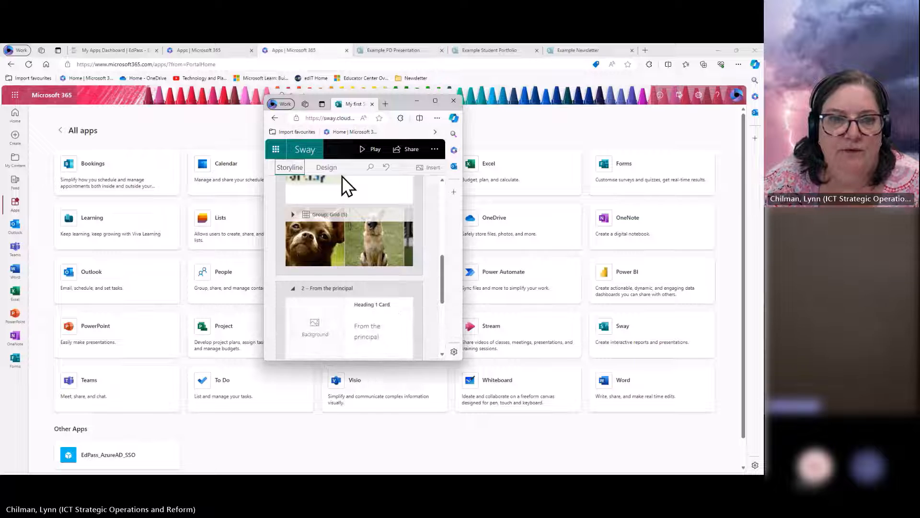
- Review how the whole Sway design adapts to the narrow window, from title to video, and maximize the window again
click(328, 168)
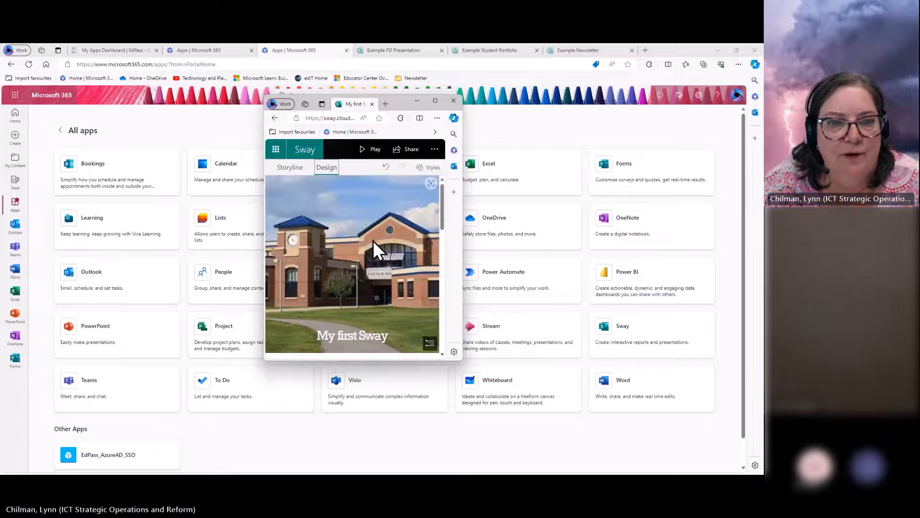
scroll(373, 241, down, 10)
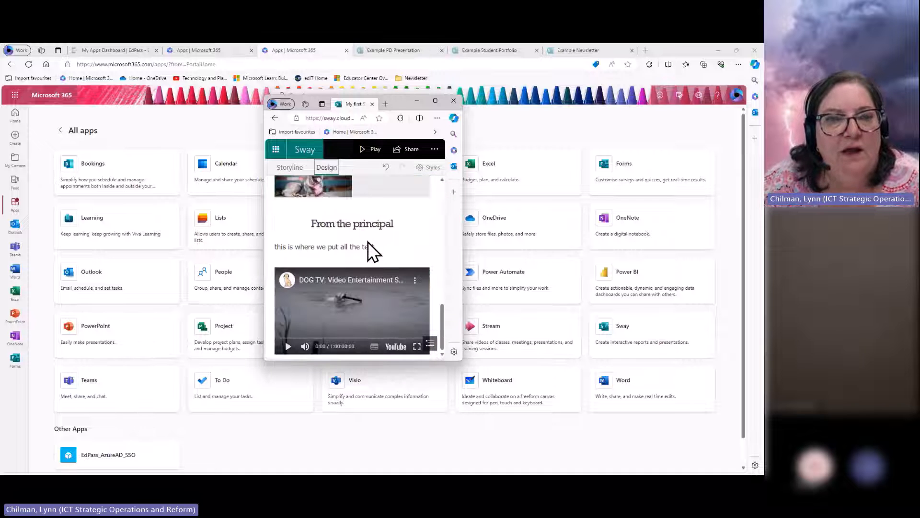
scroll(366, 242, up, 10)
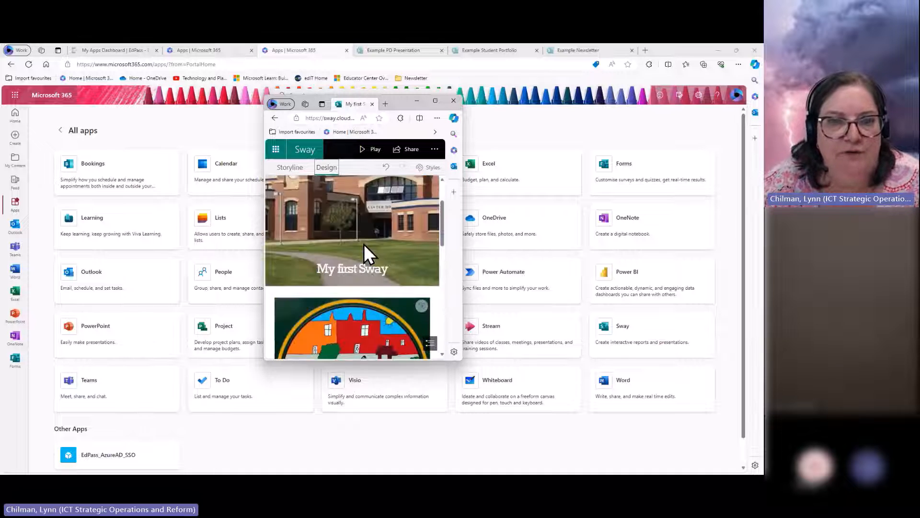
scroll(367, 232, down, 10)
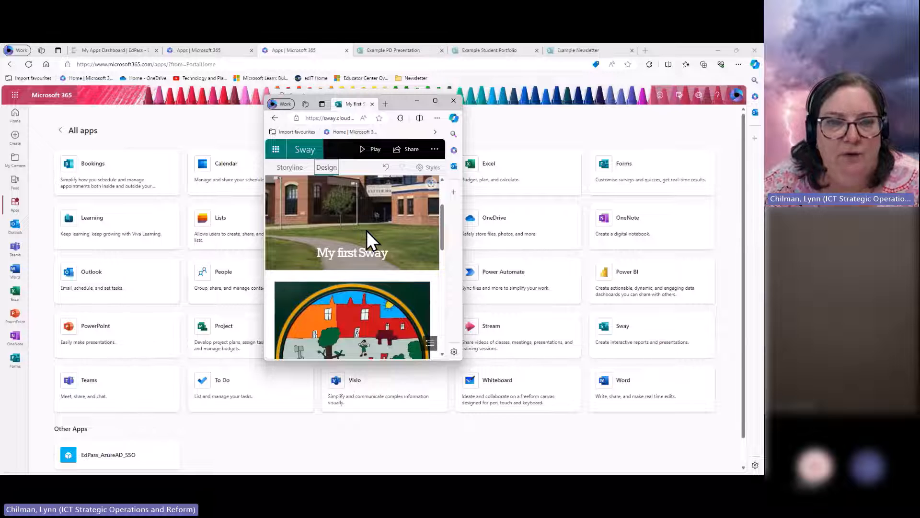
scroll(366, 231, down, 3)
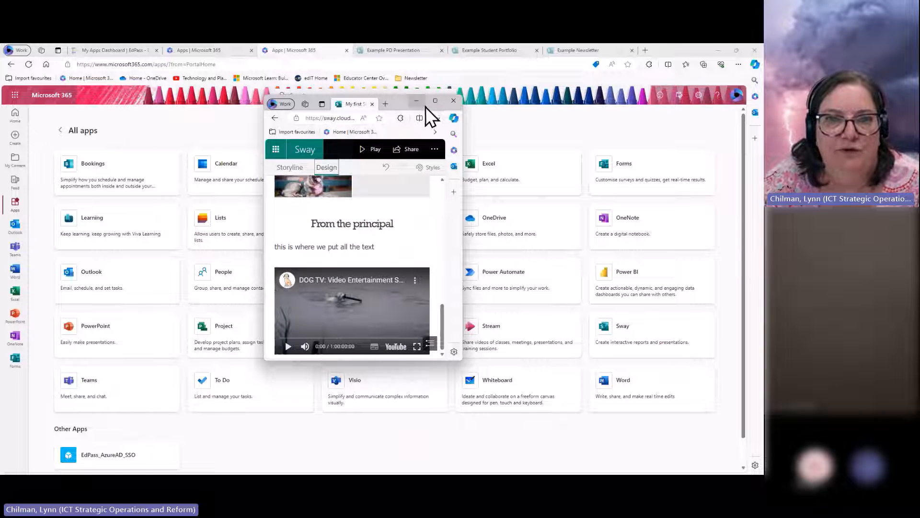
click(436, 99)
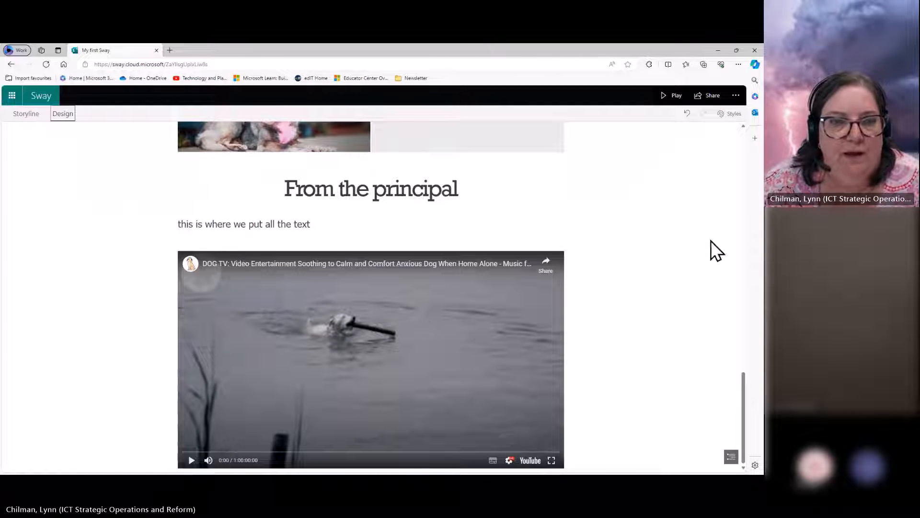
- Add an Embed card below the DOG TV video card in the From the principal section of the storyline
click(24, 115)
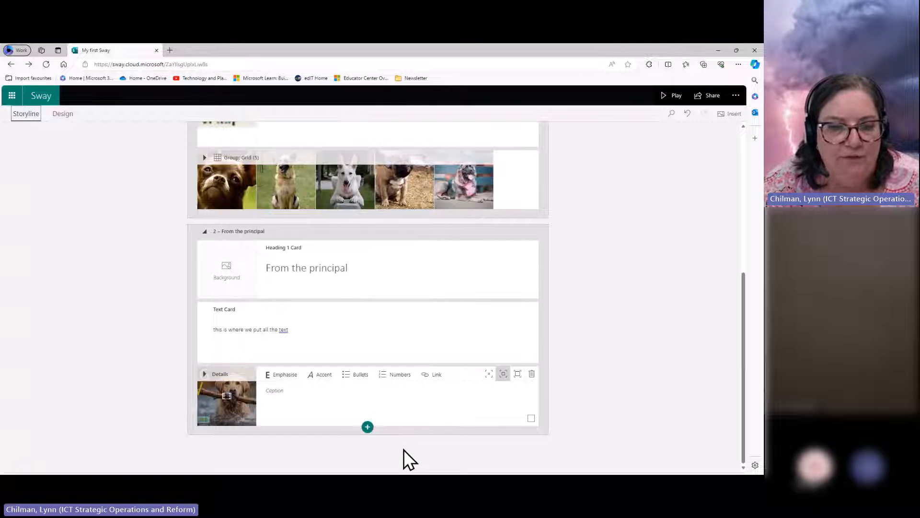
click(367, 426)
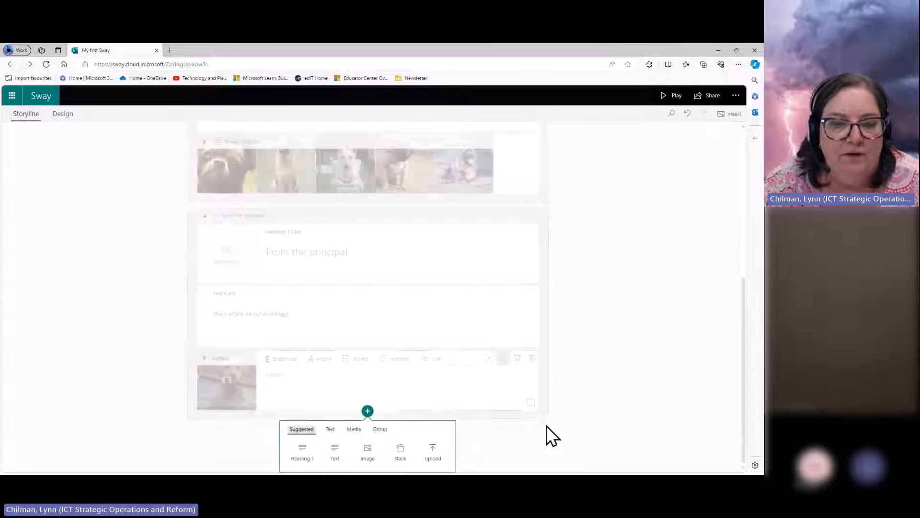
click(354, 429)
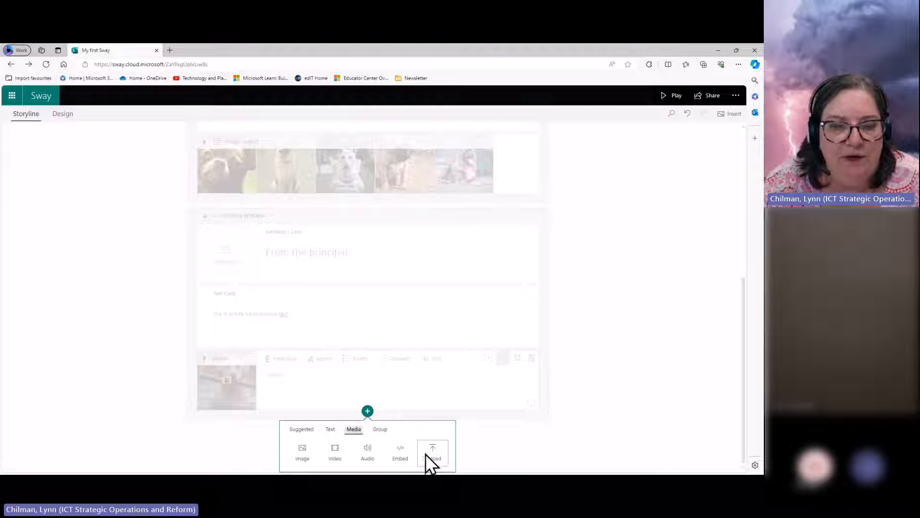
click(402, 453)
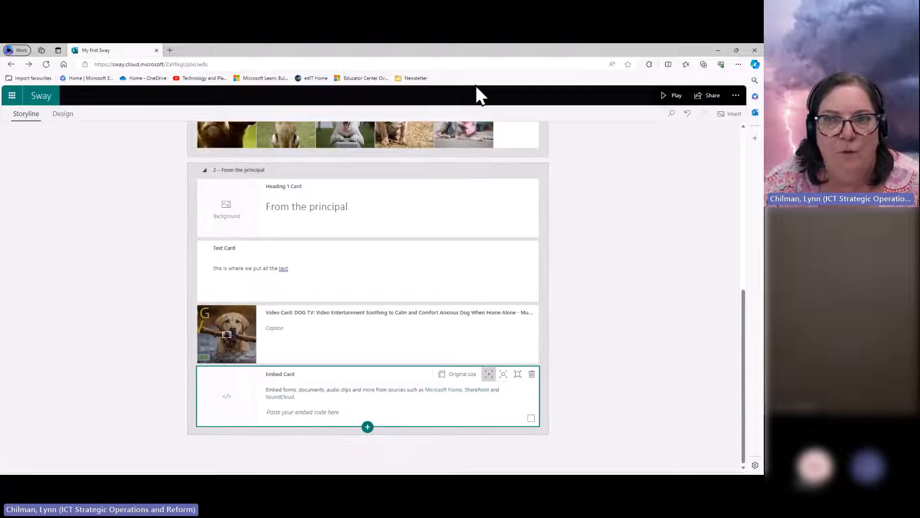
- Return the Sway tab to the main browser window and open the "Telling time - year 3" quiz in Microsoft Forms
drag(108, 49, 239, 57)
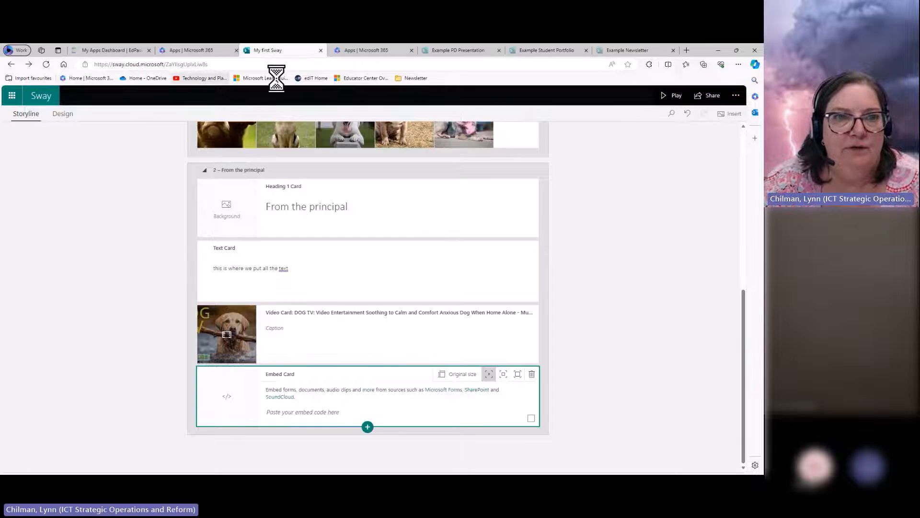
click(199, 49)
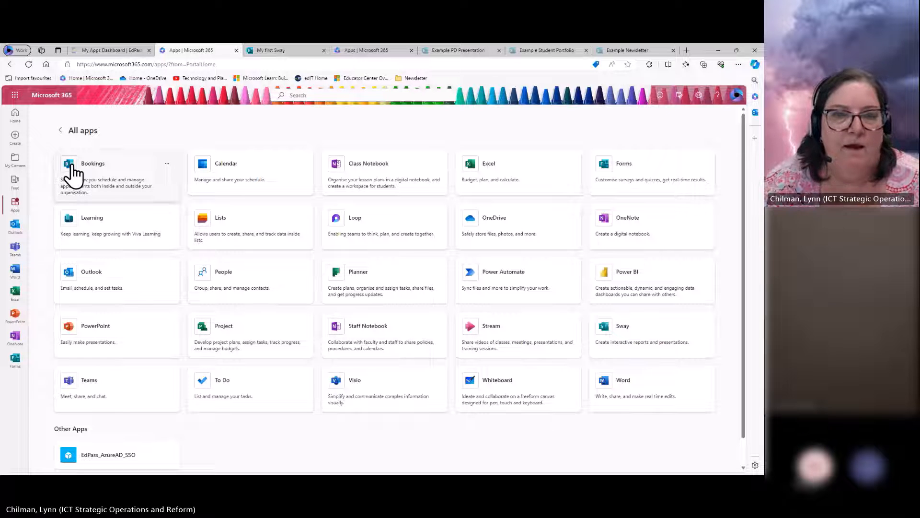
click(654, 175)
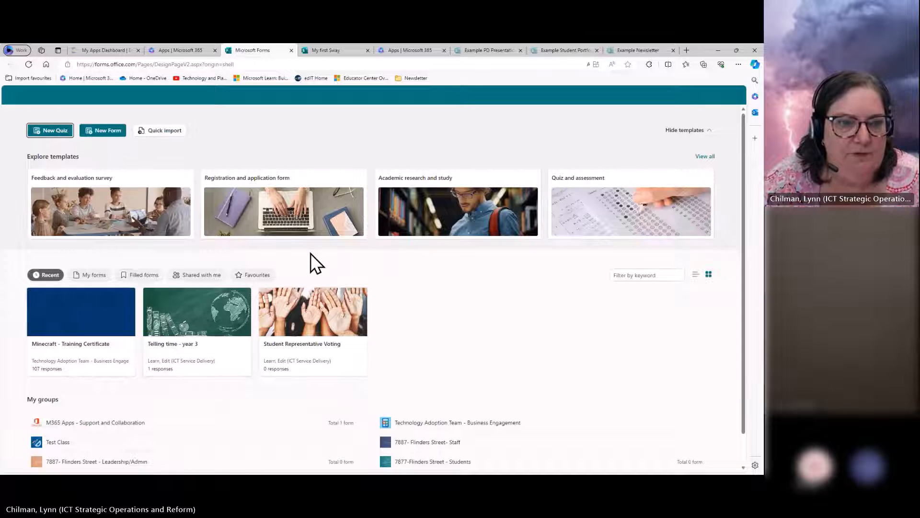
click(211, 318)
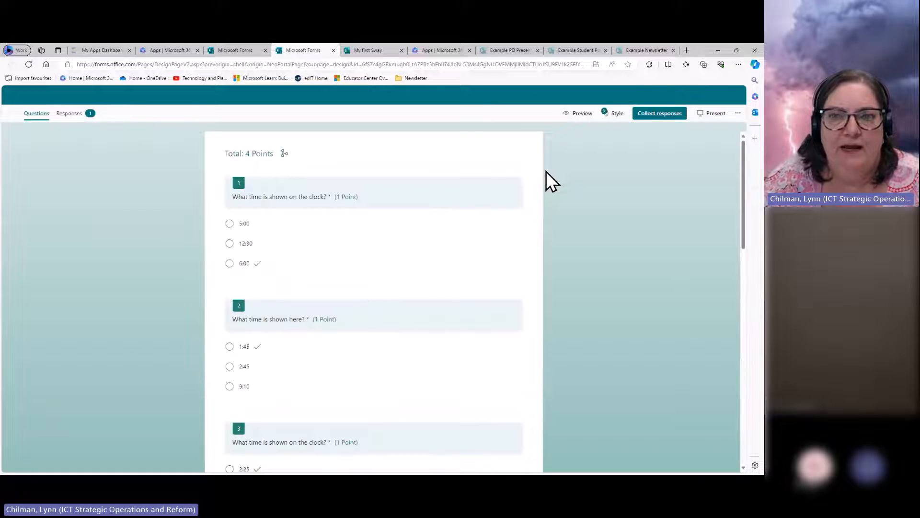
- Copy the embed code of the "Telling time - year 3" quiz from its response collection options
click(660, 114)
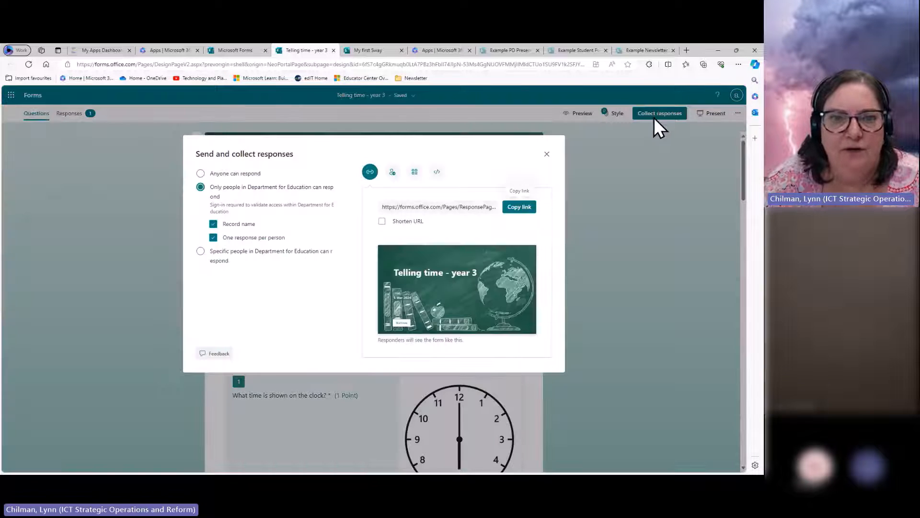
click(437, 172)
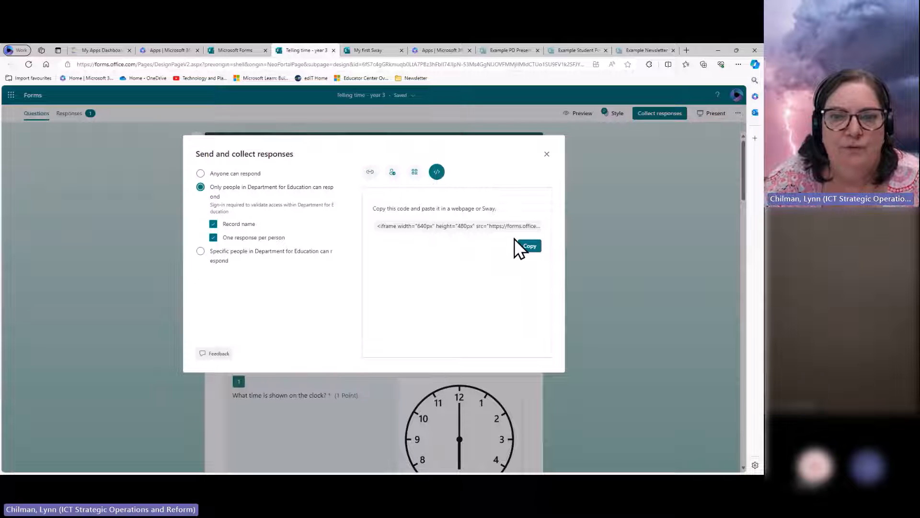
click(528, 247)
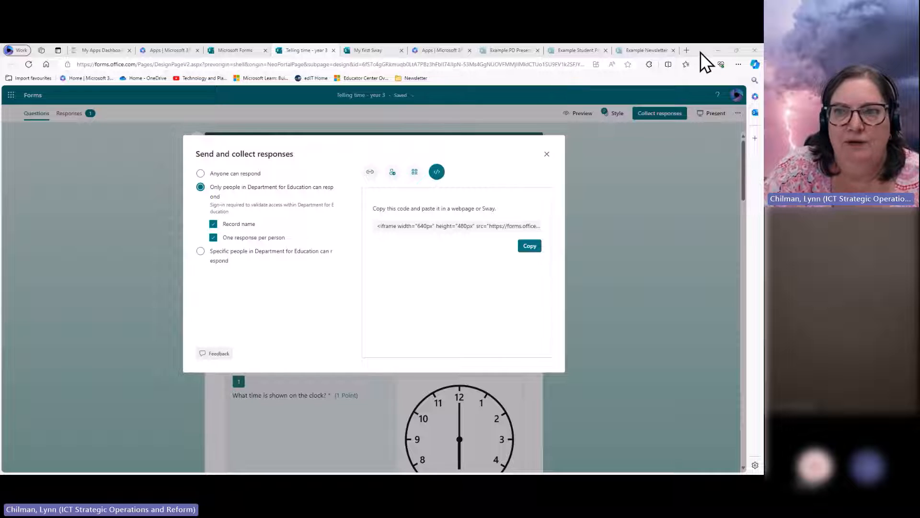
- Paste the copied quiz embed code into the Embed card of My first Sway and check the embedded form in the design preview
drag(701, 51, 682, 81)
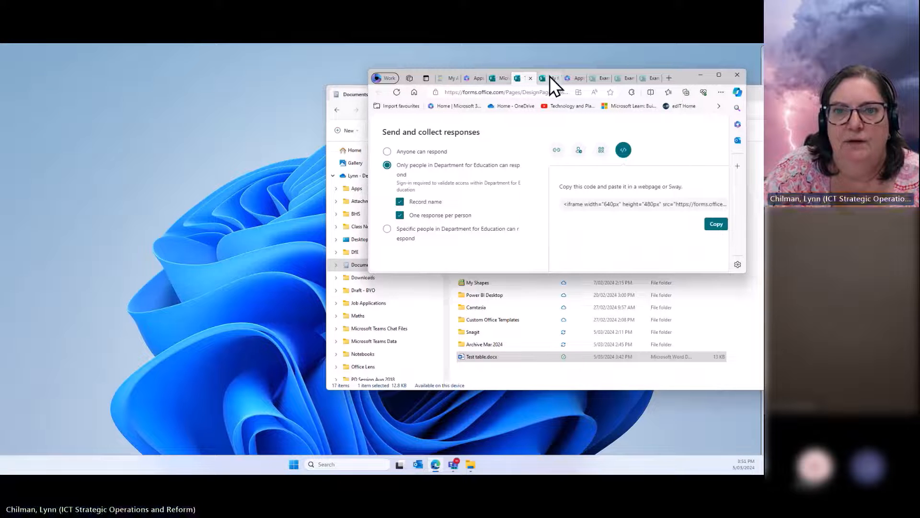
click(549, 78)
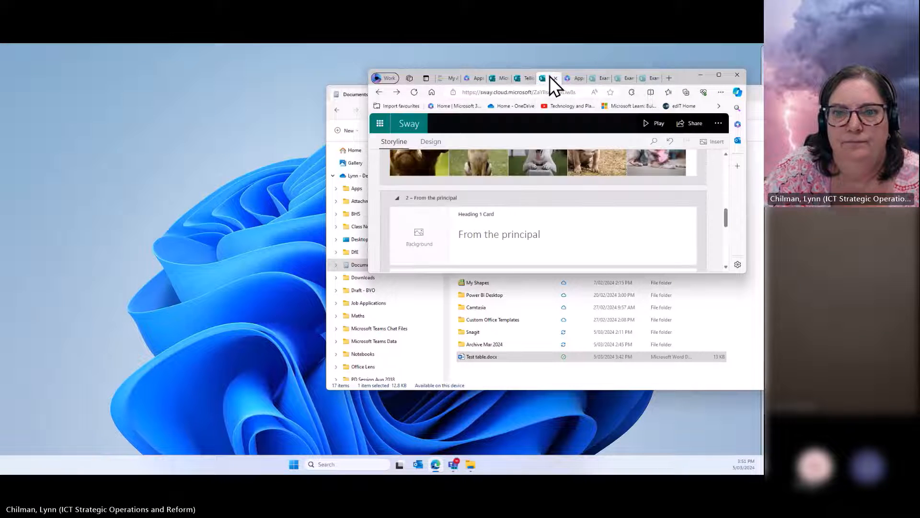
click(718, 75)
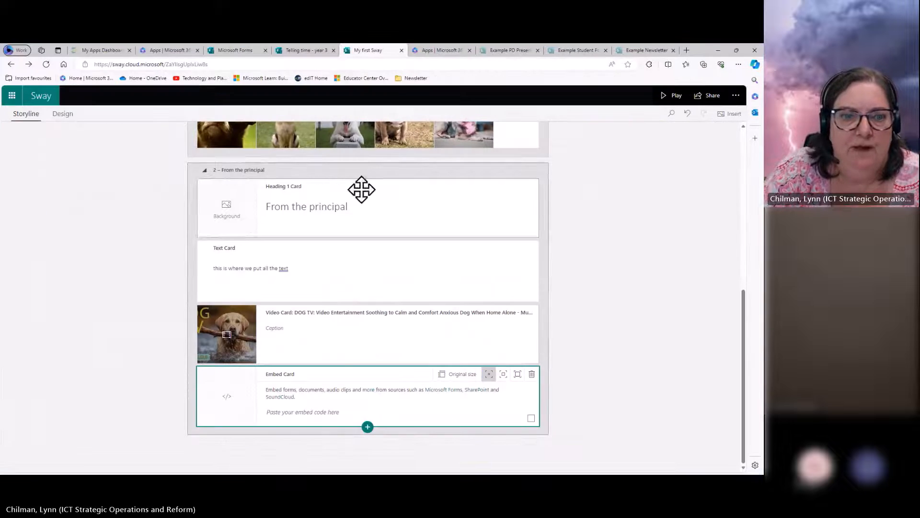
click(308, 411)
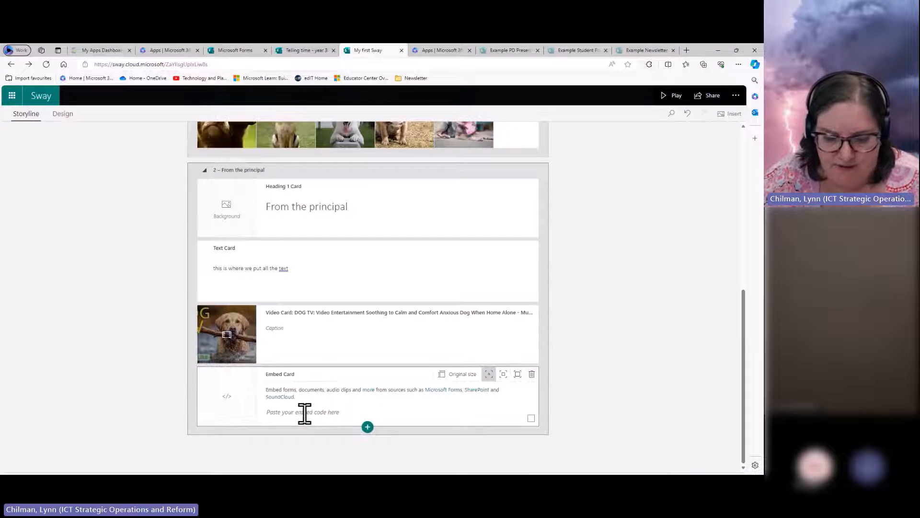
key(ctrl+v)
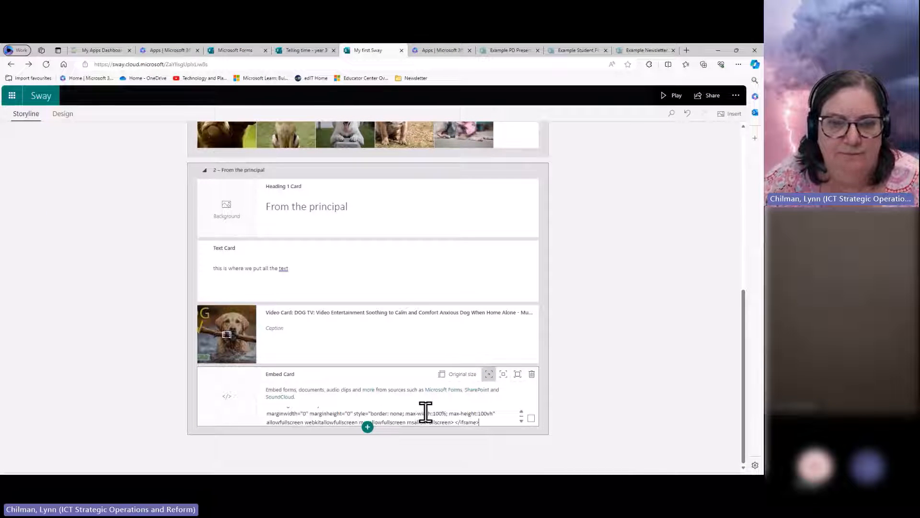
click(582, 392)
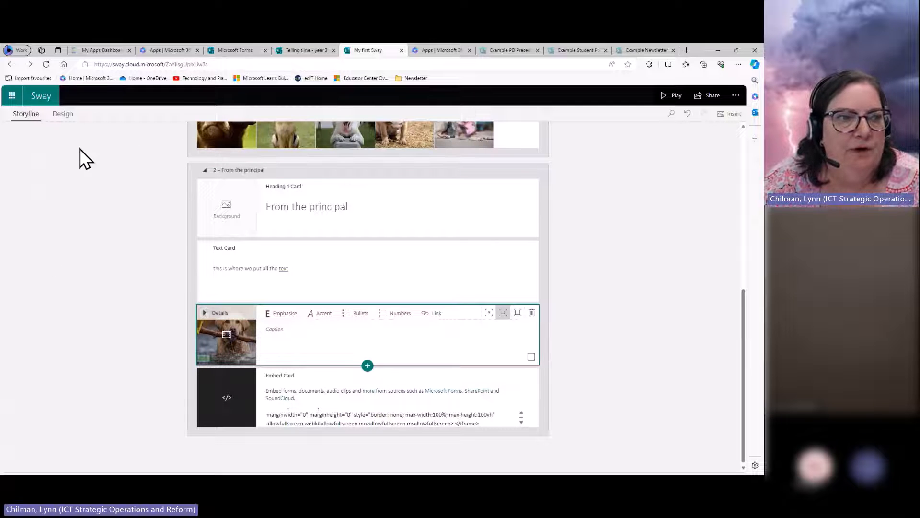
click(63, 114)
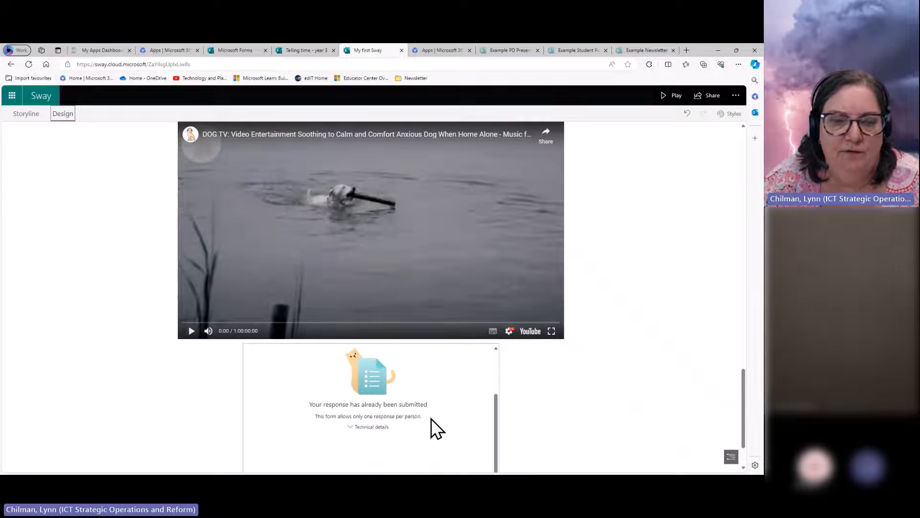
scroll(431, 418, down, 2)
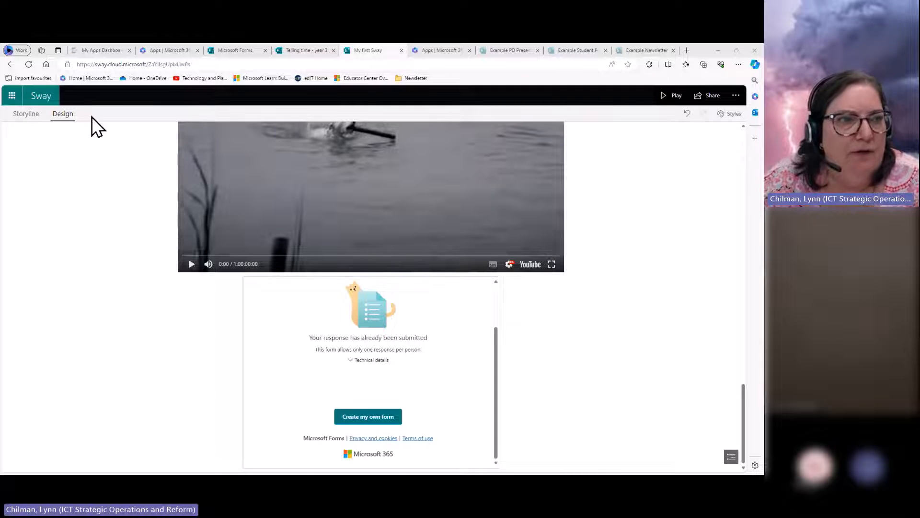
- Return to the storyline of My first Sway and look over its cards from the title card to the Embed card
click(25, 114)
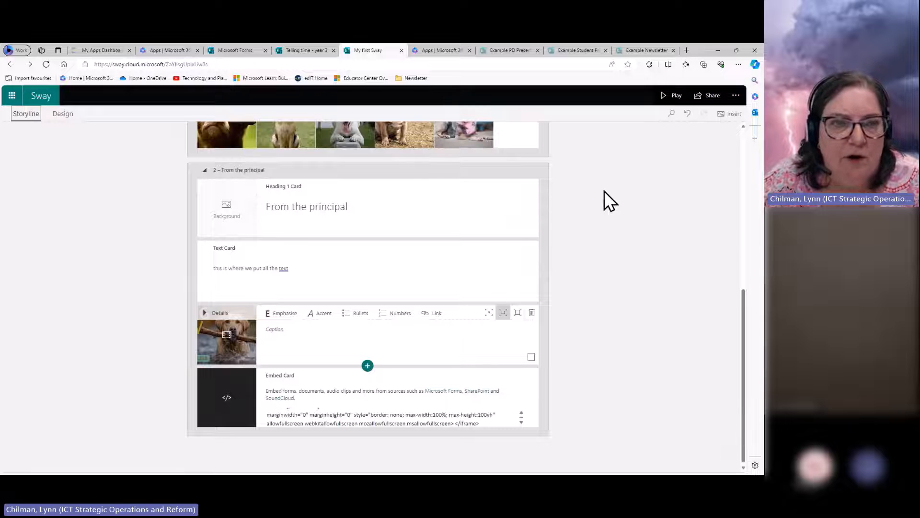
scroll(390, 251, up, 6)
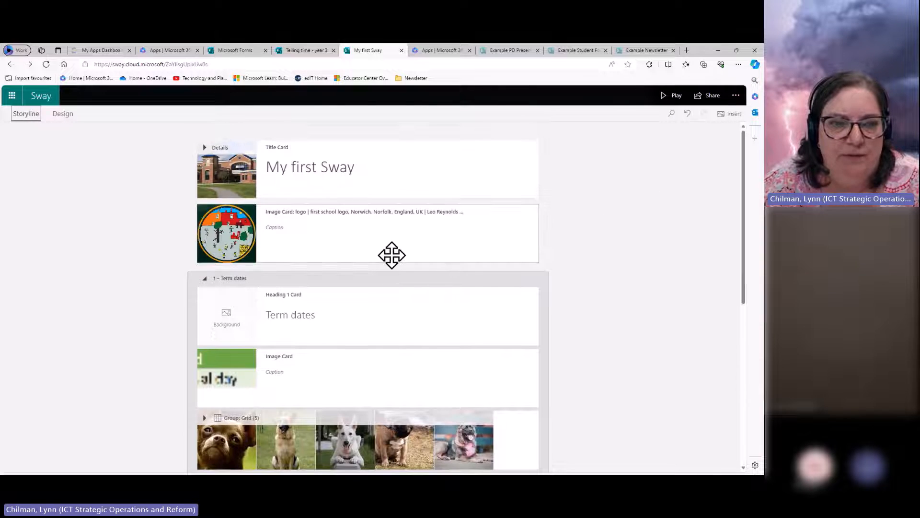
scroll(391, 254, down, 6)
scroll(300, 226, down, 2)
scroll(87, 147, up, 7)
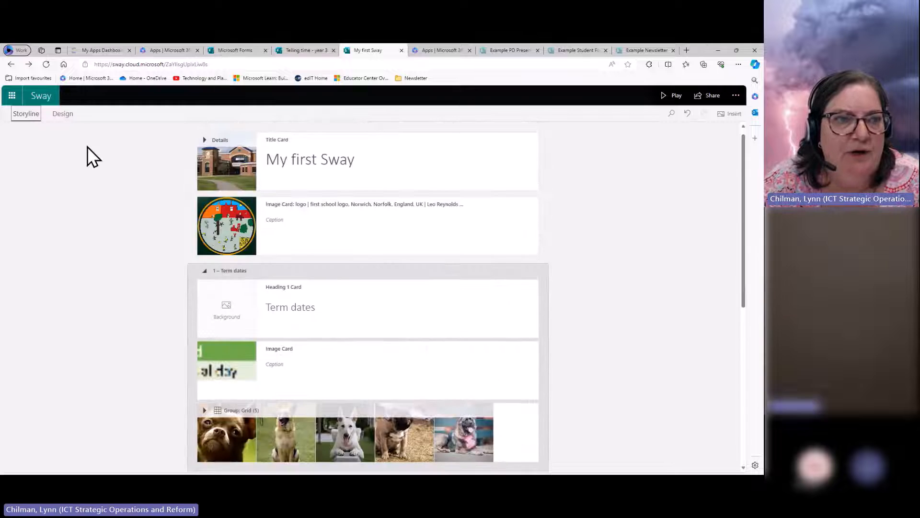
- Open the style options in the design preview and look through the available style variations
click(61, 115)
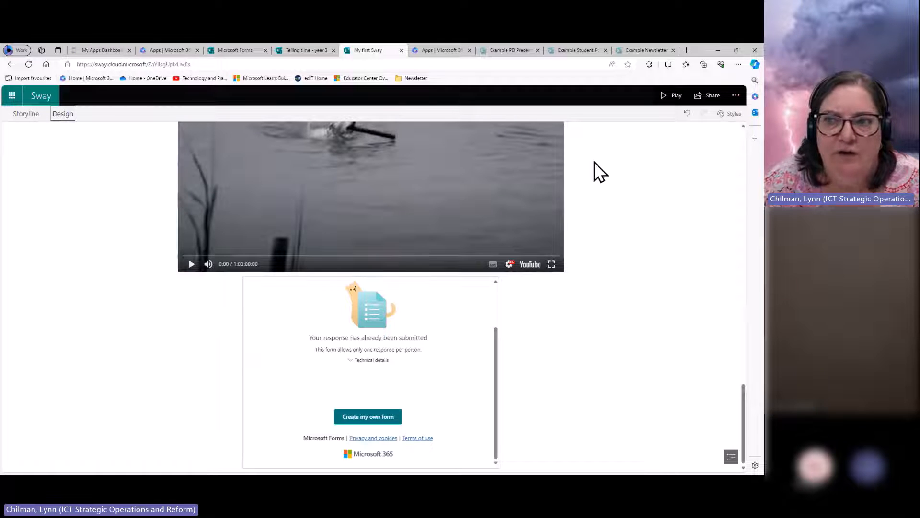
click(729, 113)
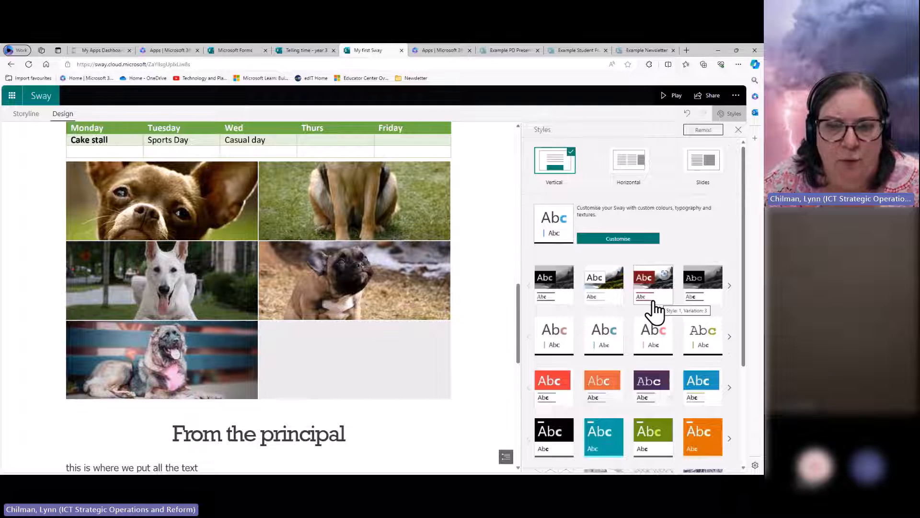
scroll(656, 311, down, 3)
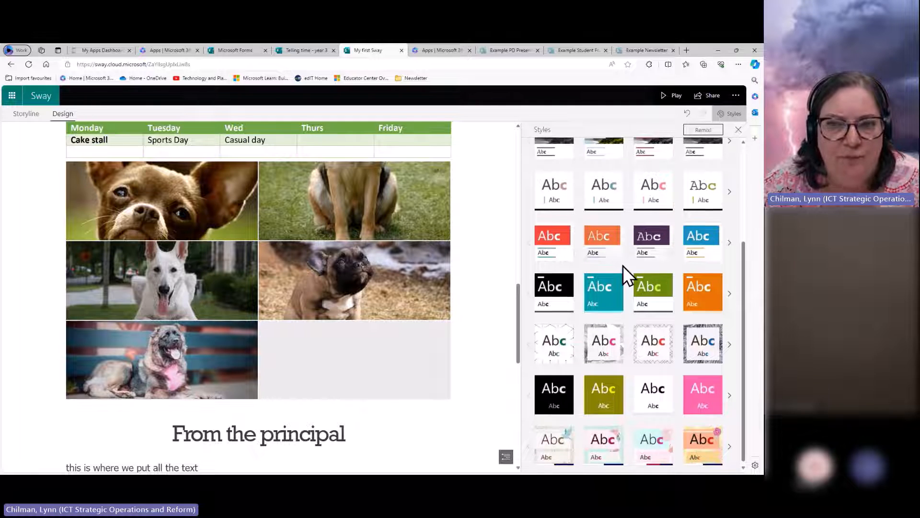
scroll(623, 266, up, 3)
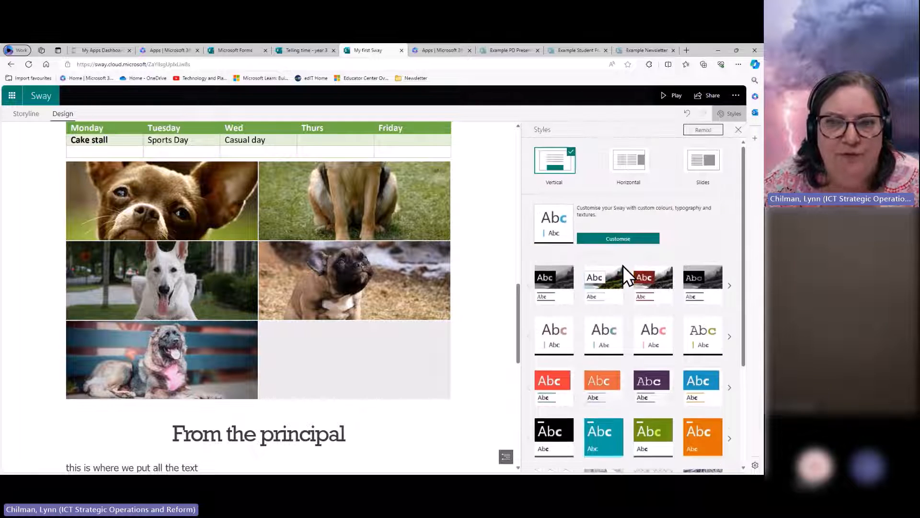
- Customise the style with the school logo as colour inspiration, apply the white palette with gold and green lettering, and review the design
click(609, 239)
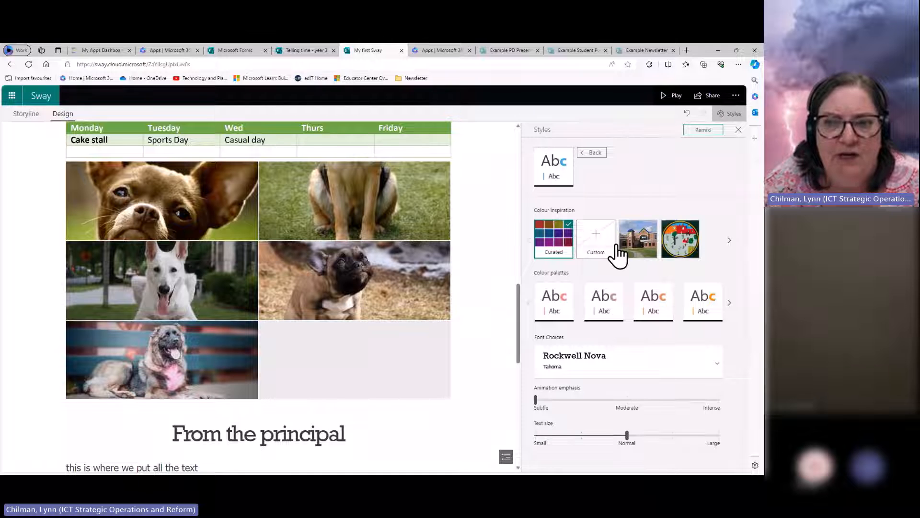
click(691, 242)
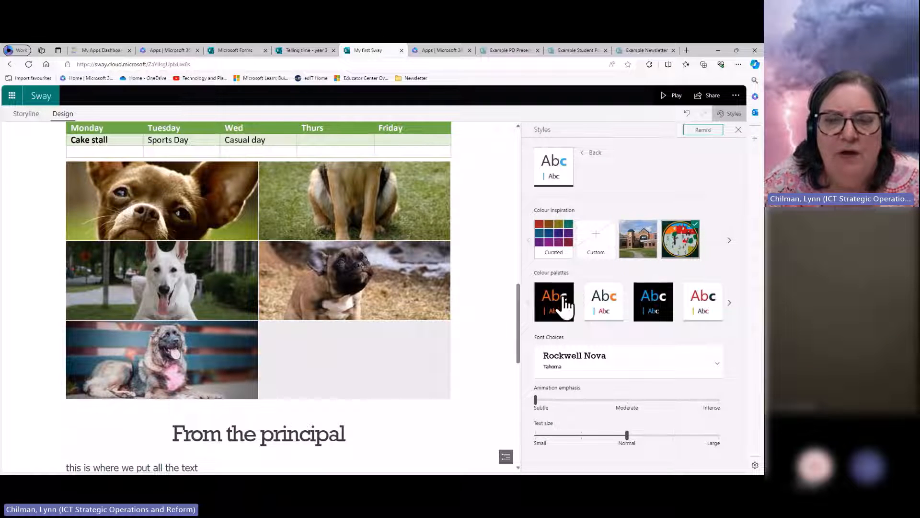
click(729, 305)
click(711, 307)
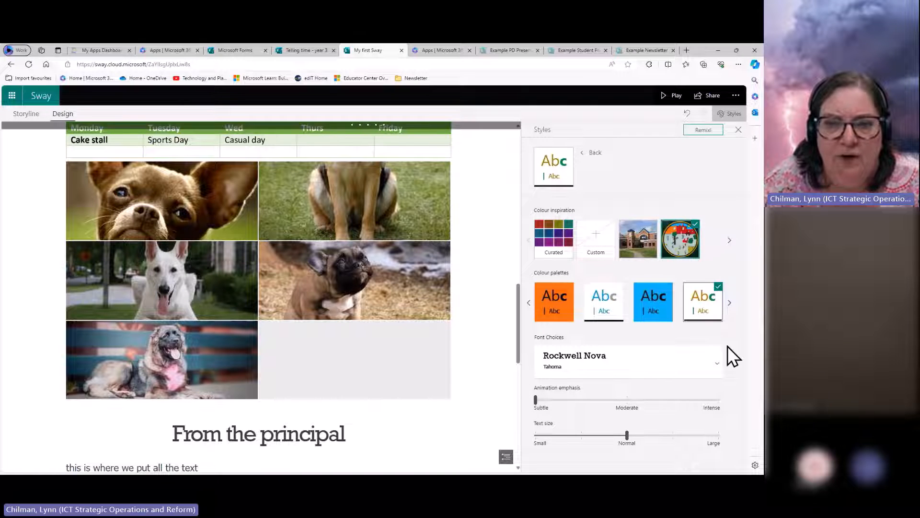
scroll(336, 318, down, 6)
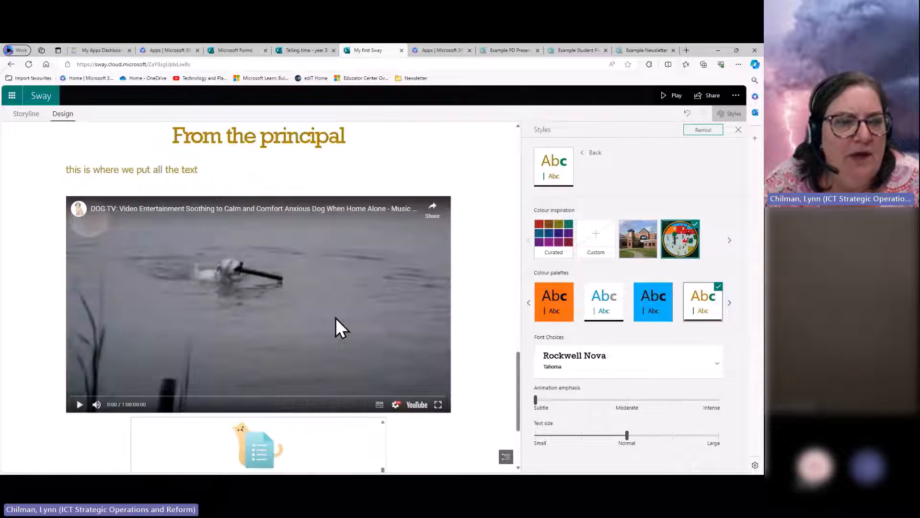
scroll(336, 318, up, 10)
scroll(336, 318, down, 6)
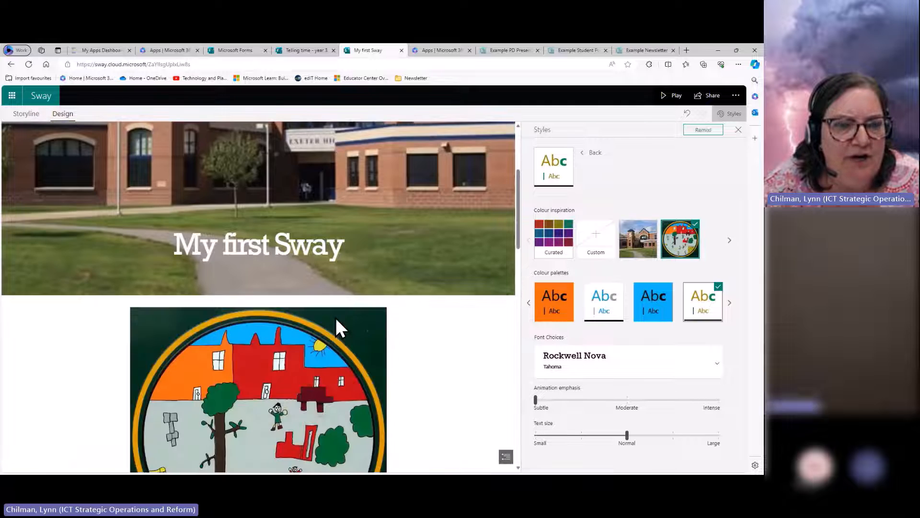
scroll(335, 318, down, 8)
scroll(335, 319, up, 7)
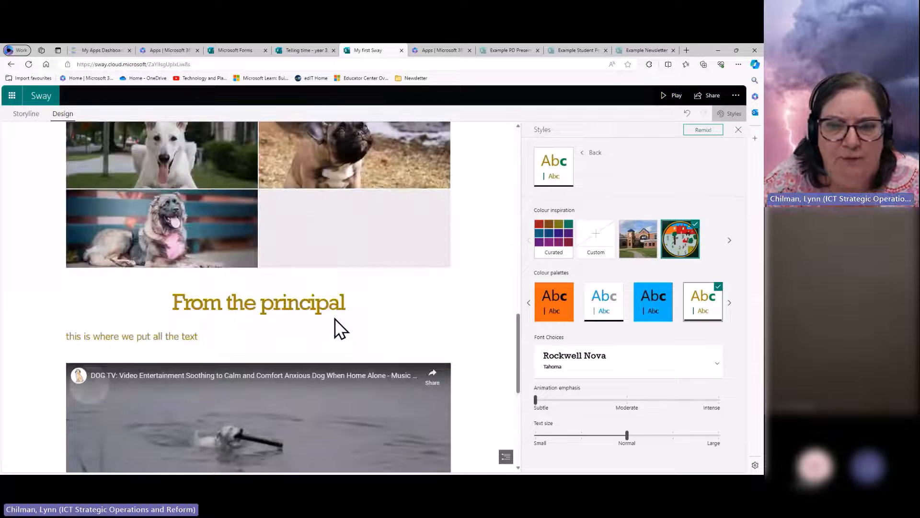
- Try the bright blue palette with black lettering and review it across the Sway
click(653, 303)
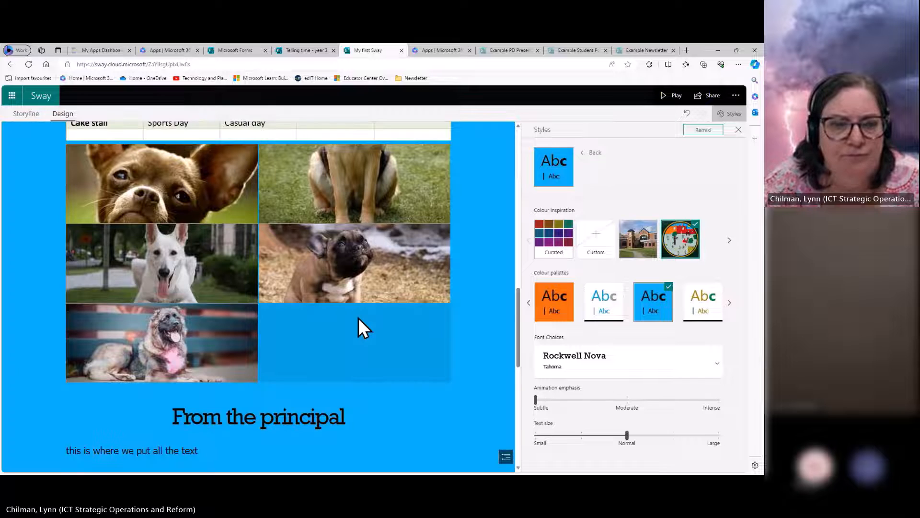
scroll(358, 318, down, 2)
scroll(359, 318, down, 5)
scroll(358, 317, up, 9)
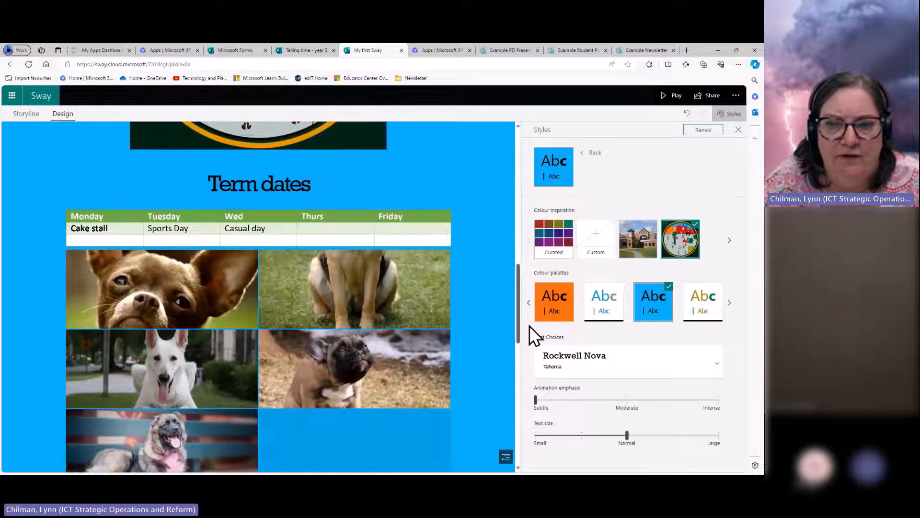
- Try the black palette with orange lettering and review it across the Sway
click(540, 304)
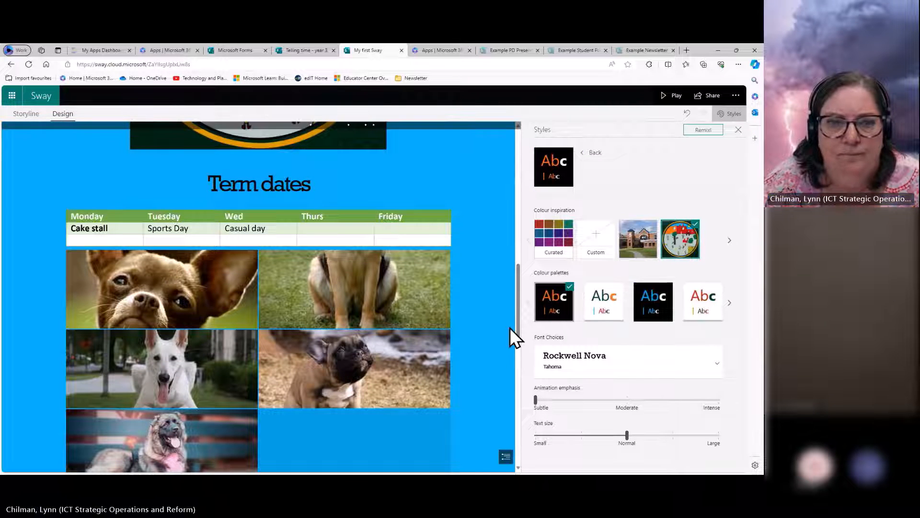
scroll(475, 283, down, 5)
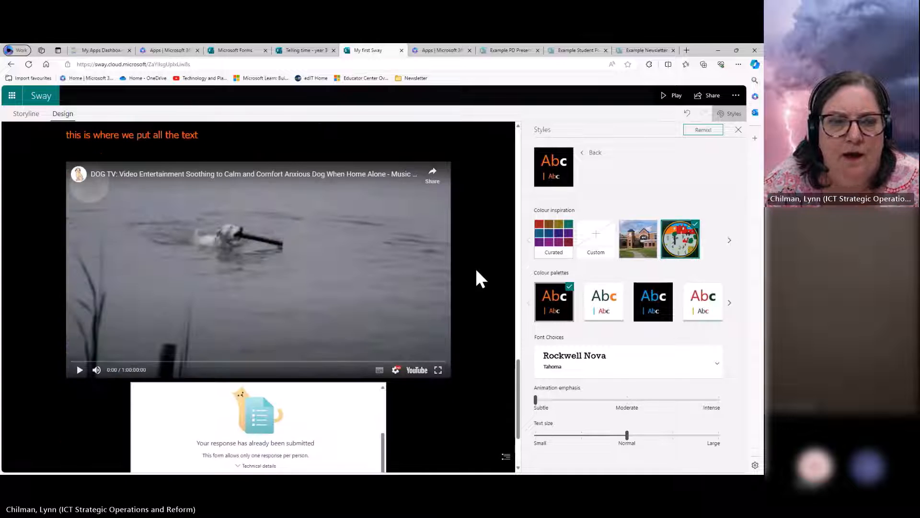
scroll(476, 270, up, 5)
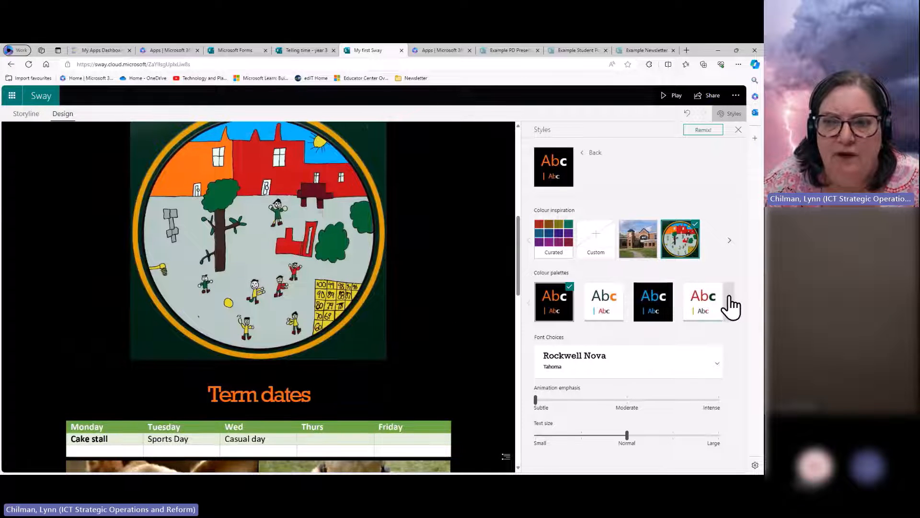
- Try the cream palette with dark green headings from the logo colours and review it across the Sway
click(730, 303)
click(708, 307)
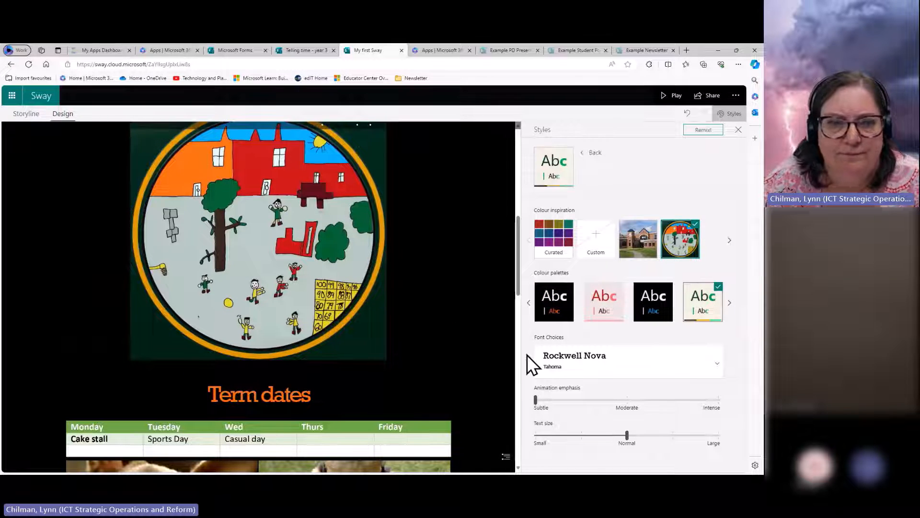
scroll(481, 300, down, 5)
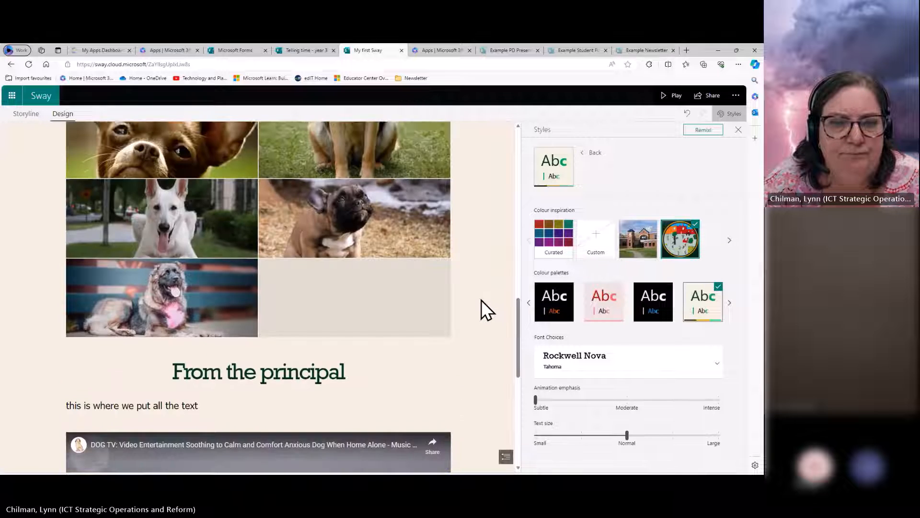
scroll(482, 300, down, 3)
scroll(481, 300, up, 8)
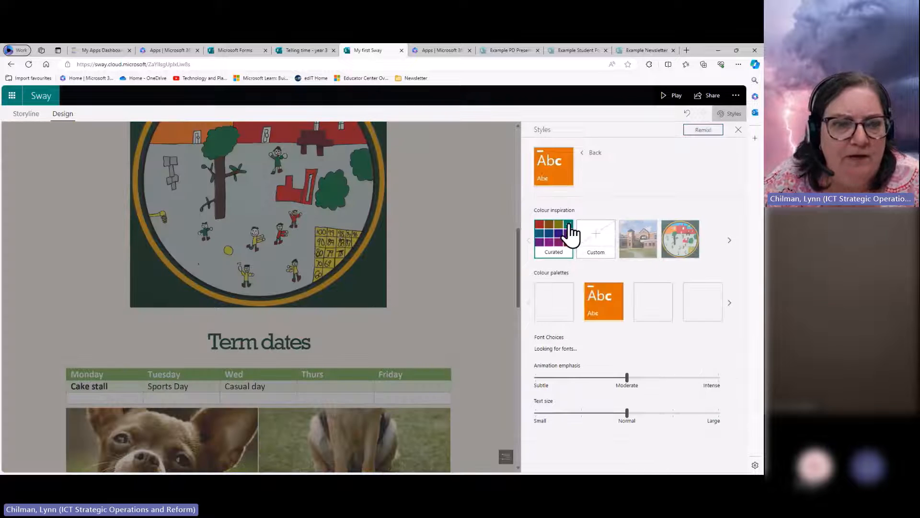
- Review the orange remixed design across the title, logo, dog photos and From the principal section
scroll(428, 243, down, 6)
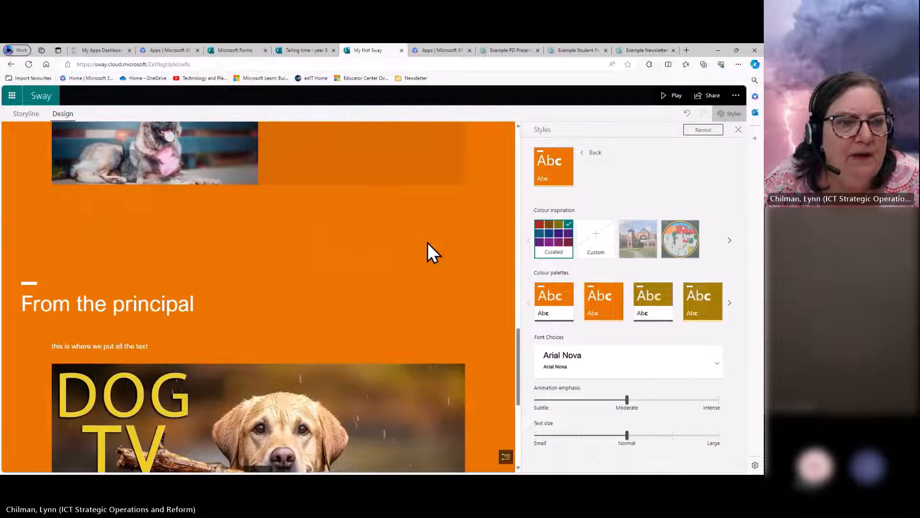
scroll(468, 277, down, 5)
scroll(154, 383, up, 6)
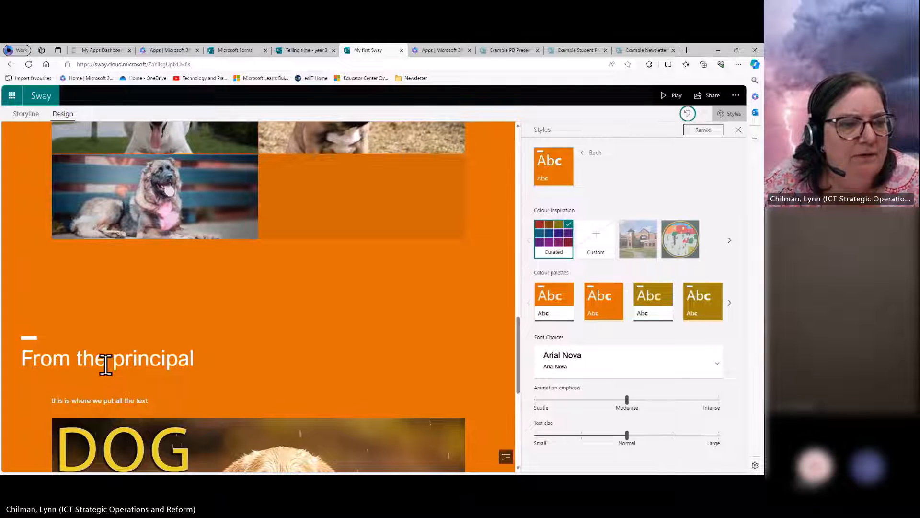
scroll(186, 359, up, 10)
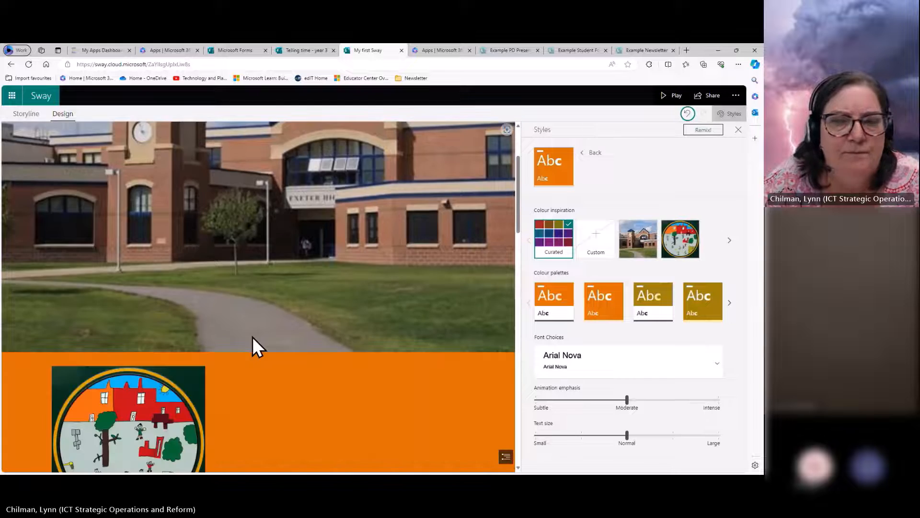
scroll(252, 337, down, 8)
- Remix the design two more times and preview the resulting layout
click(704, 130)
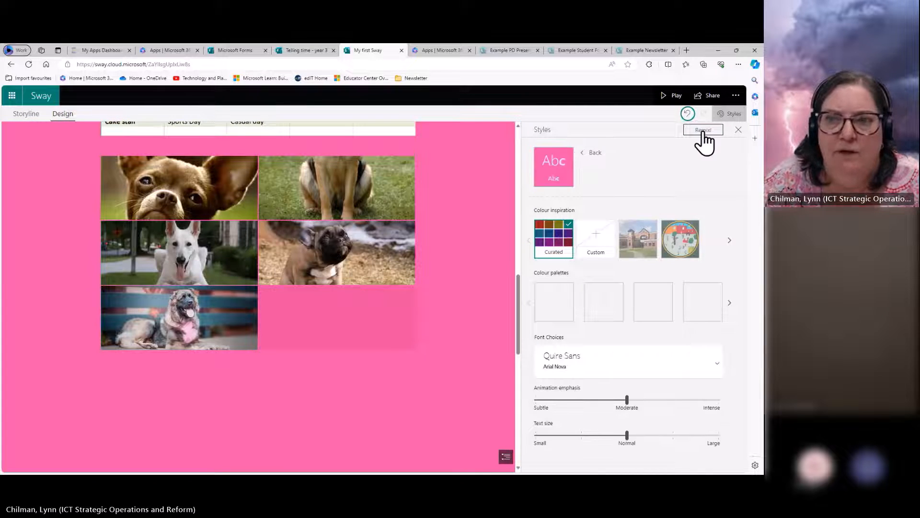
click(703, 130)
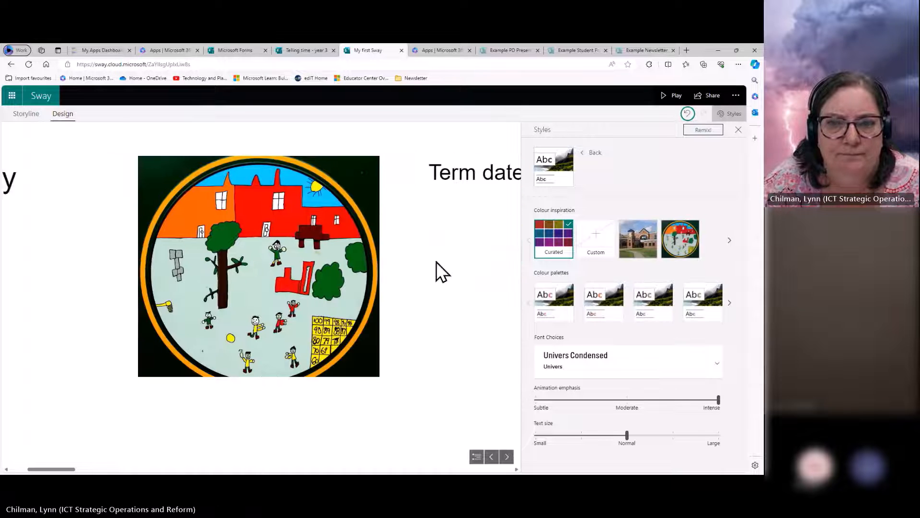
scroll(436, 262, down, 5)
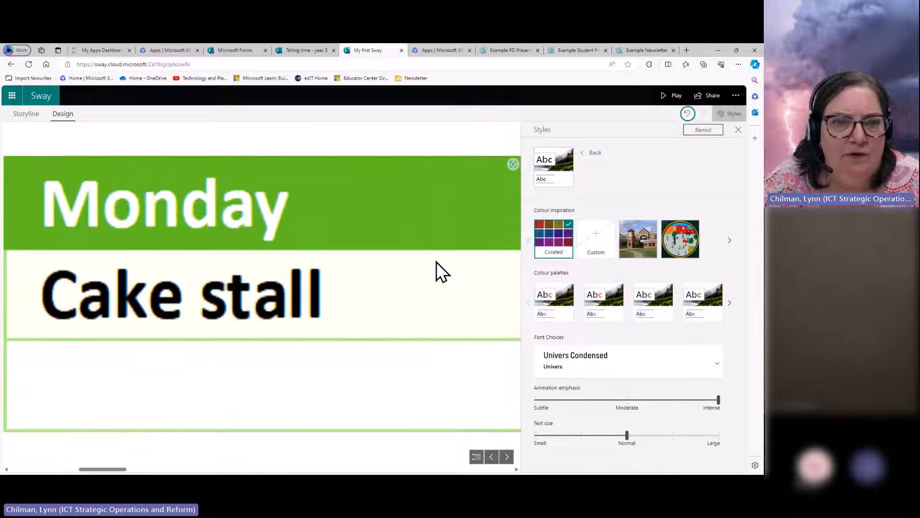
- Remix the design to the textured paper style with tilted pictures and the Rennie Mackintosh font, and preview it
click(703, 130)
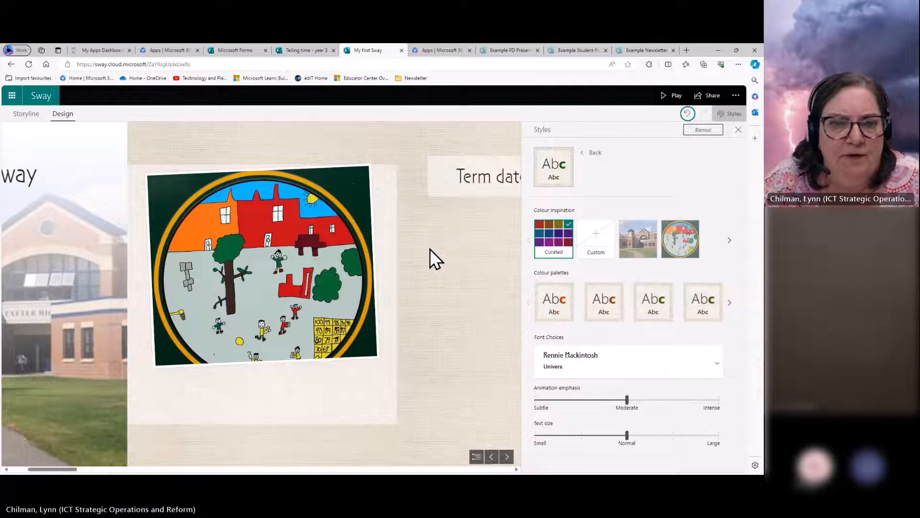
scroll(430, 252, down, 6)
scroll(430, 255, up, 7)
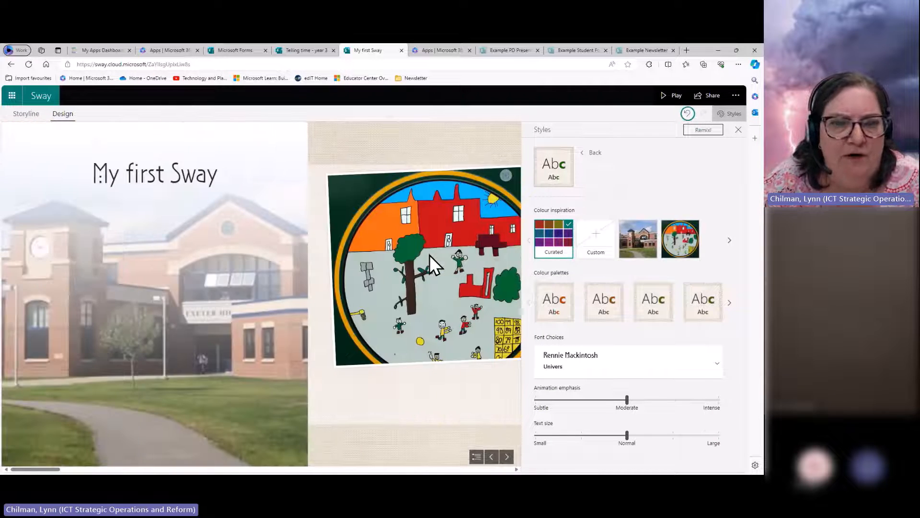
scroll(430, 255, down, 3)
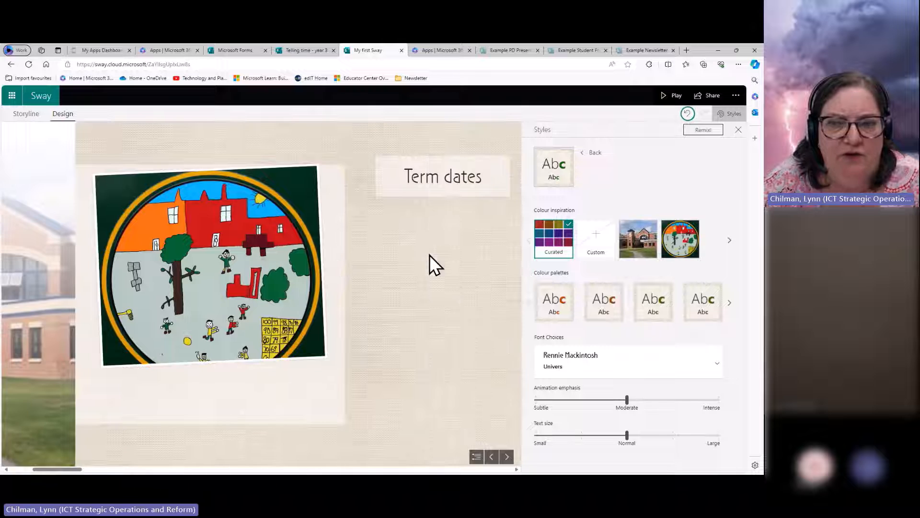
- Use the school logo as colour inspiration, apply the white palette with red and orange lettering, and return to the main style options
click(678, 239)
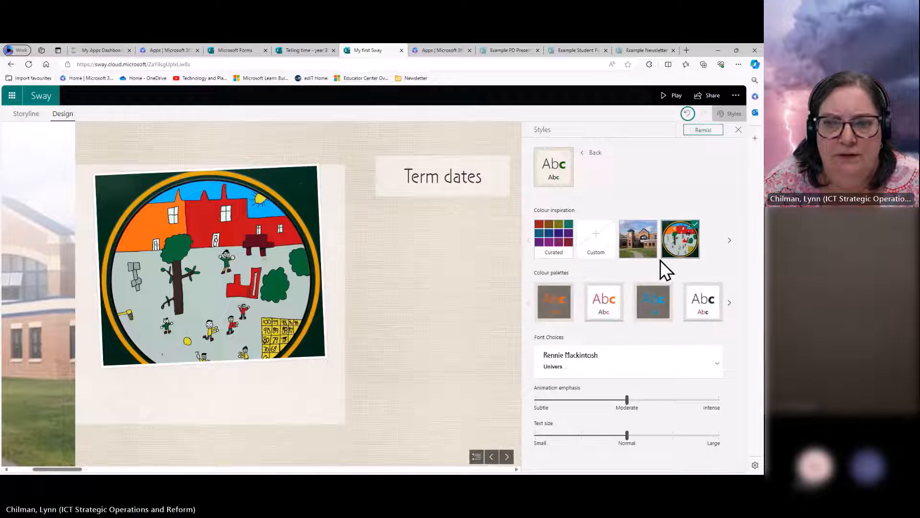
click(613, 308)
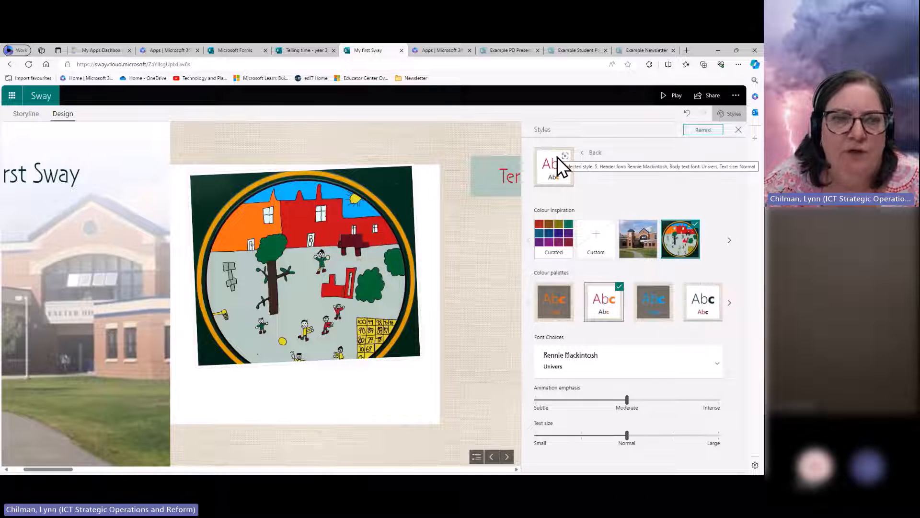
click(593, 153)
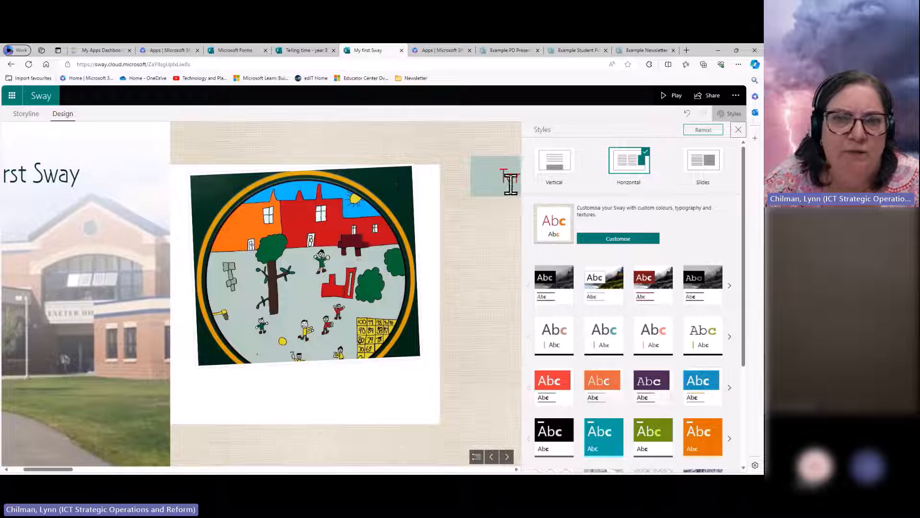
- Switch the Sway to the Vertical layout and review the whole design
click(555, 161)
scroll(433, 242, down, 15)
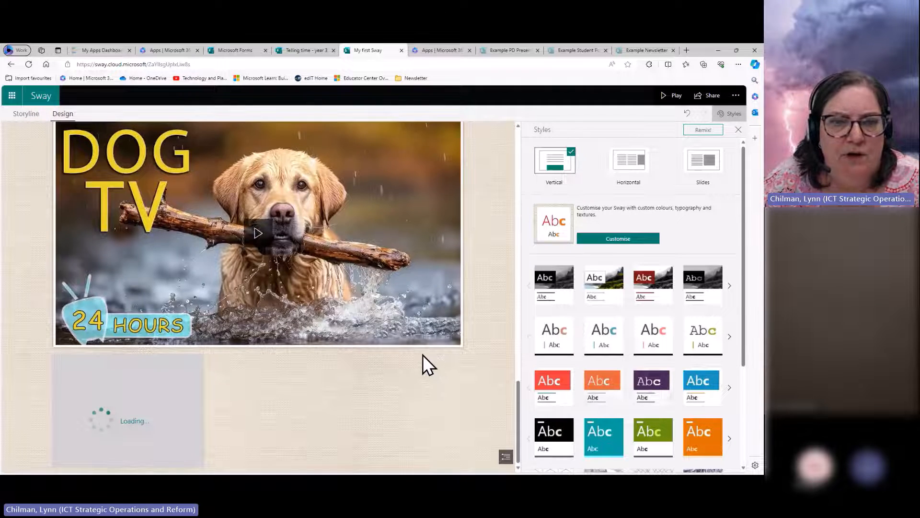
scroll(424, 354, up, 15)
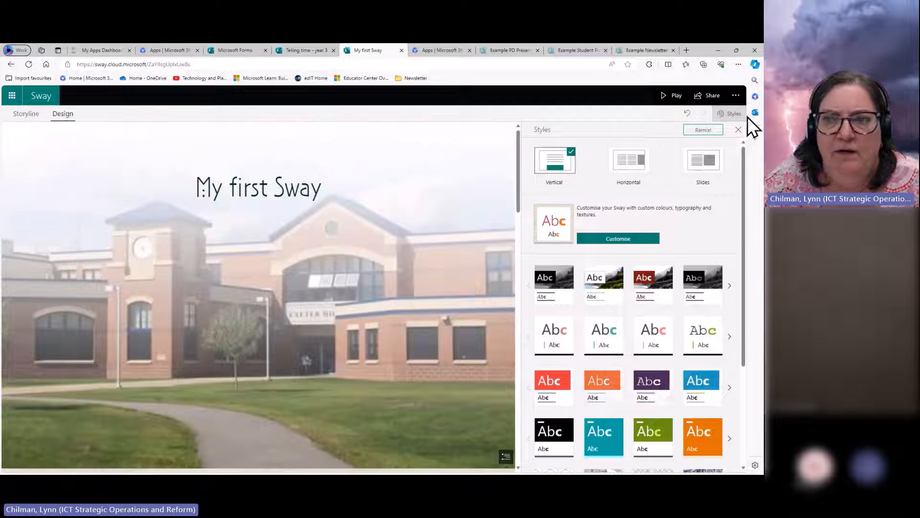
- Close the style options, check the finished design through to the embedded form, and return to the storyline
click(739, 130)
scroll(229, 294, down, 15)
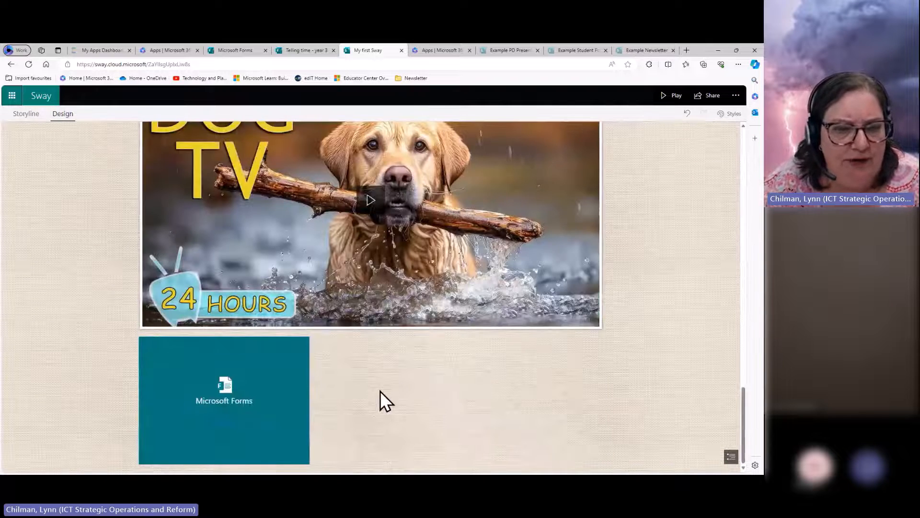
click(38, 120)
scroll(650, 204, down, 1)
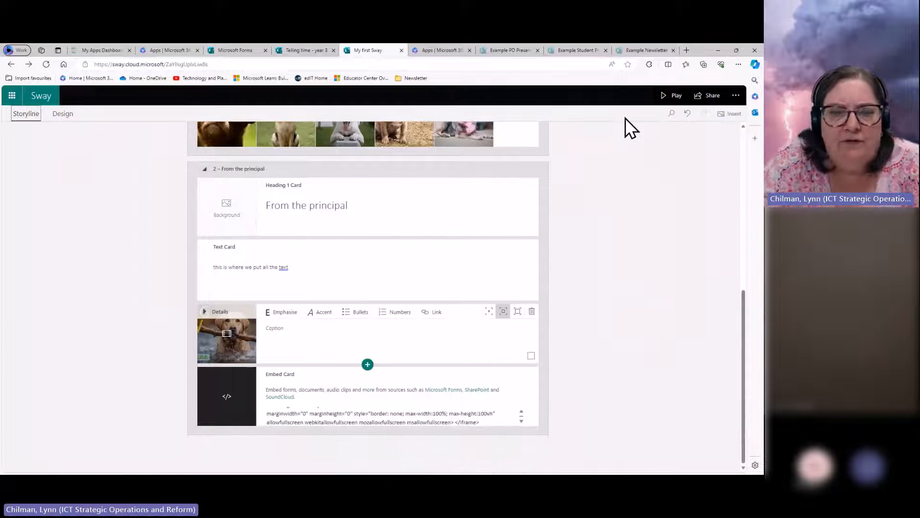
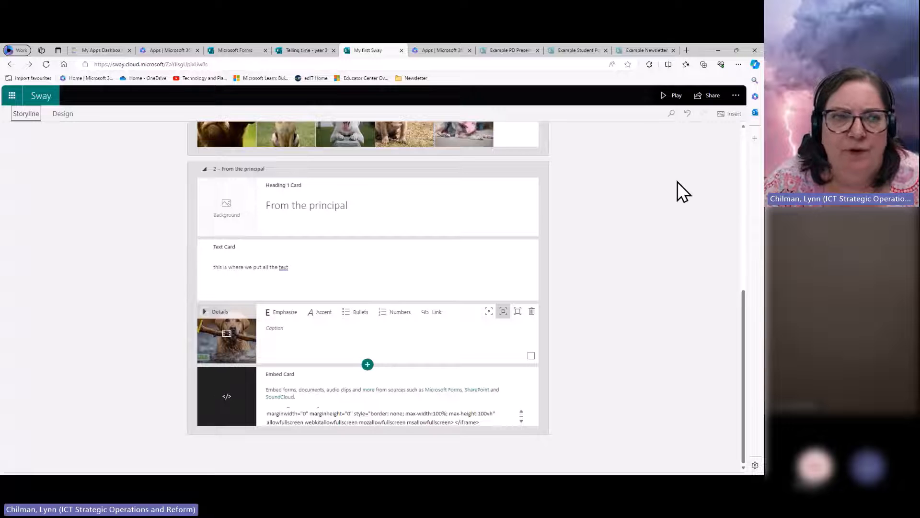
- Save the current Sway as a template named "template sway"
click(737, 96)
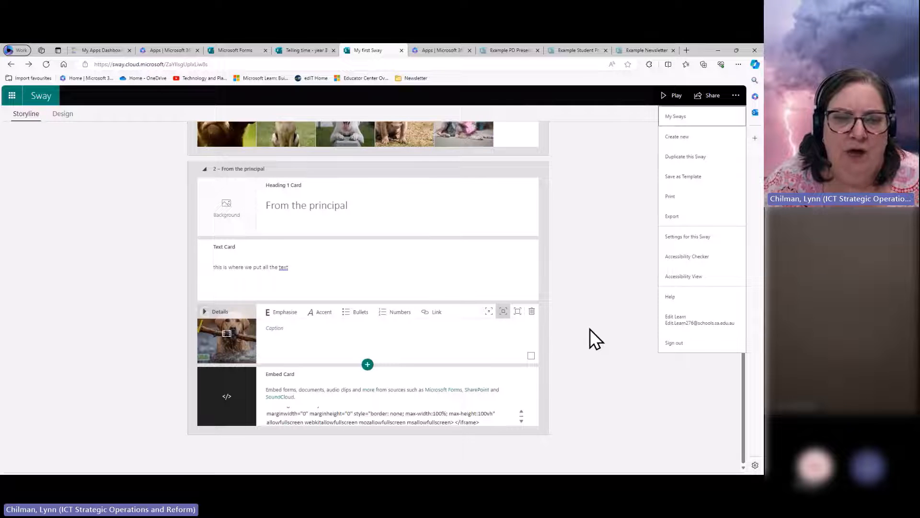
scroll(590, 329, up, 4)
scroll(590, 329, down, 4)
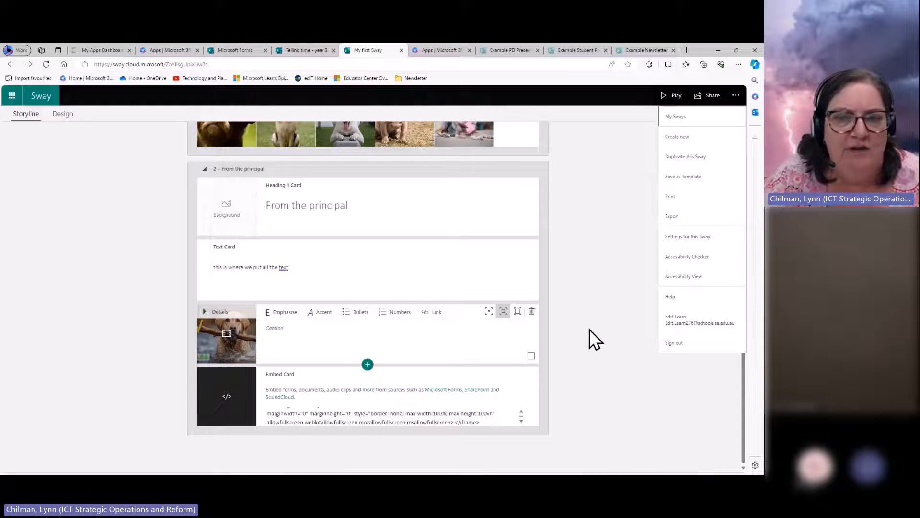
click(685, 177)
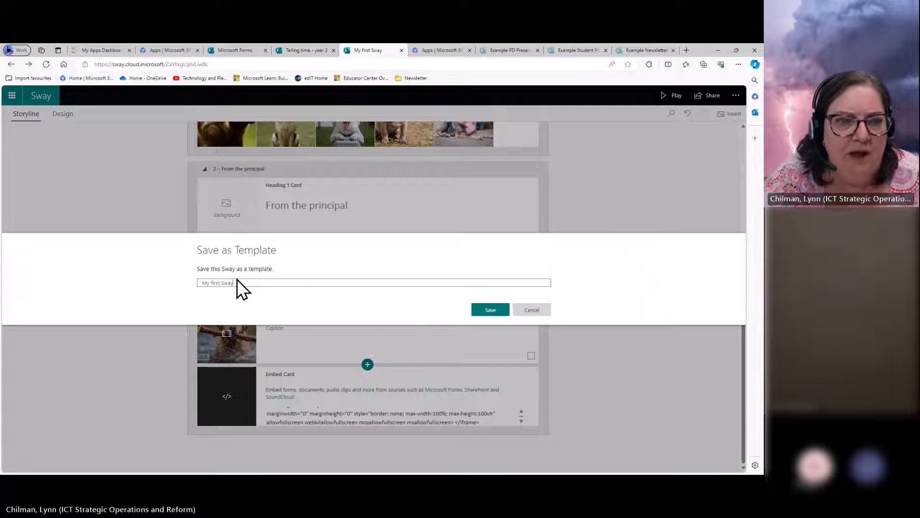
drag(240, 282, 191, 286)
text(t)
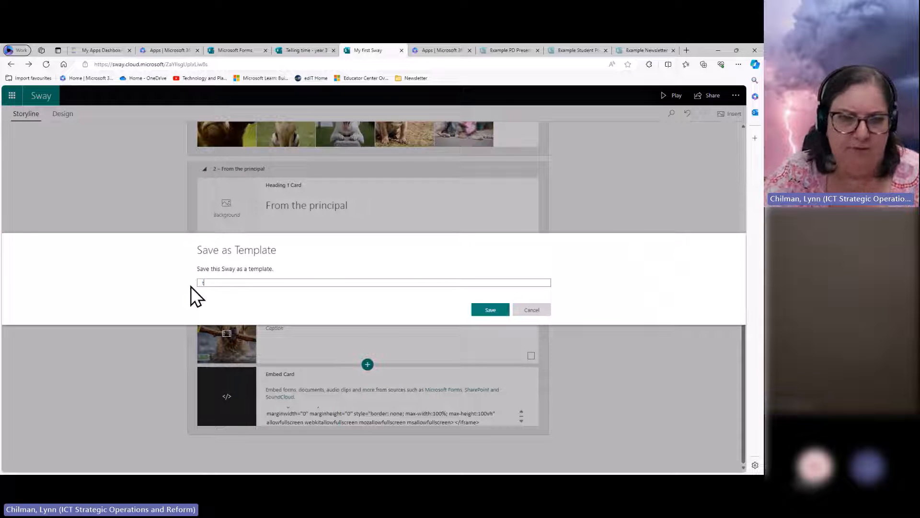
text(emplate sw)
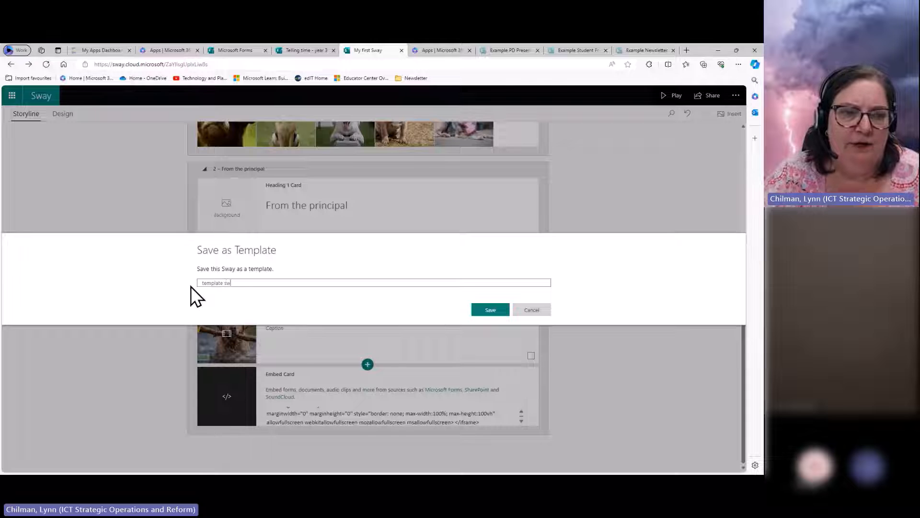
text(ay)
click(490, 309)
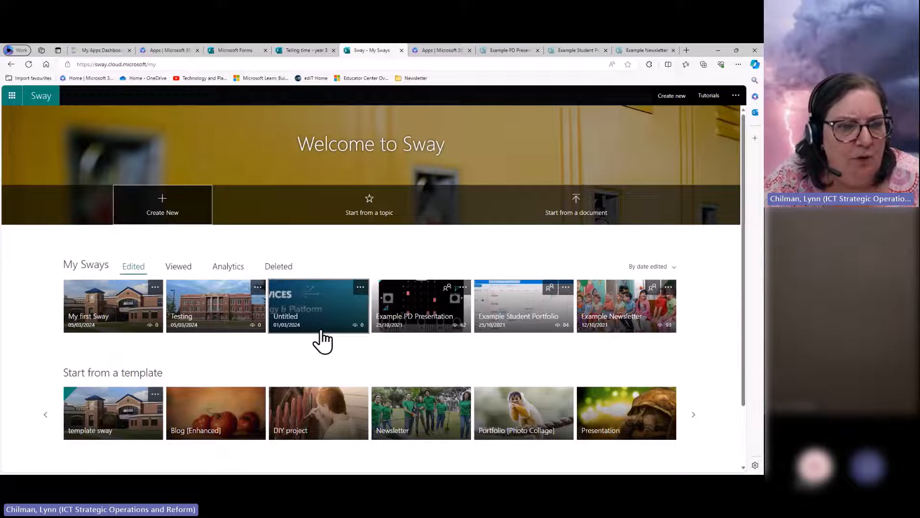
- Look over the saved Sways and available templates, and reopen My first Sway for editing
scroll(320, 339, down, 2)
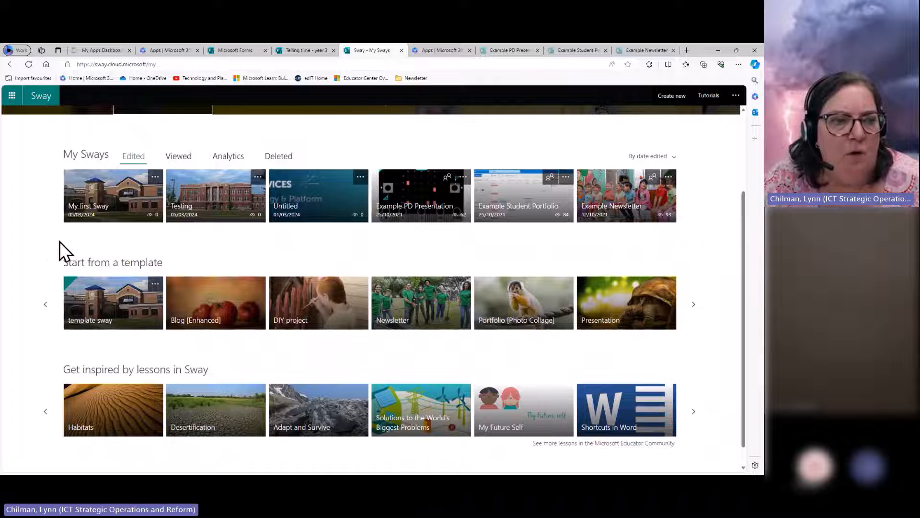
scroll(58, 240, up, 3)
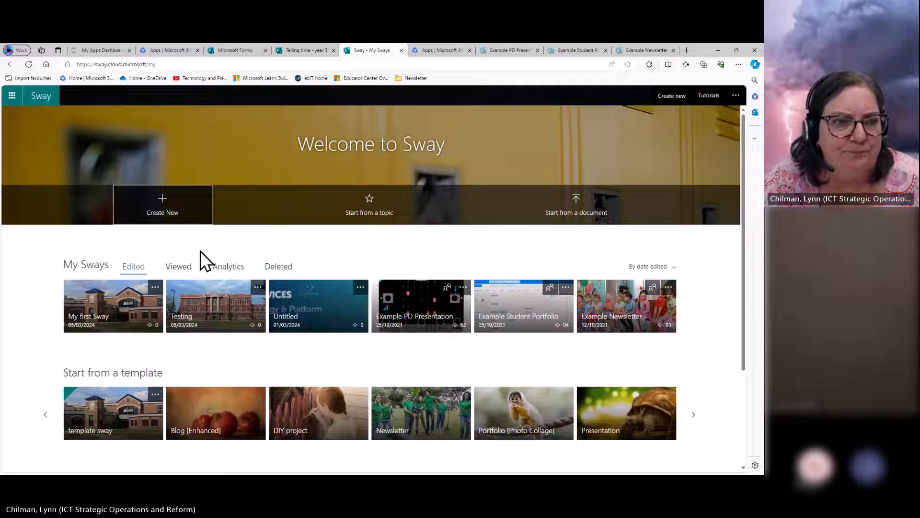
click(79, 314)
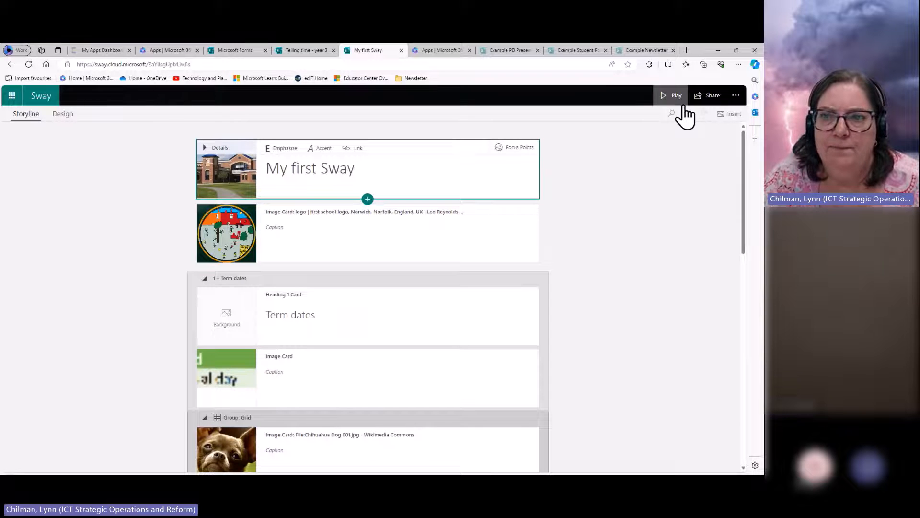
click(735, 96)
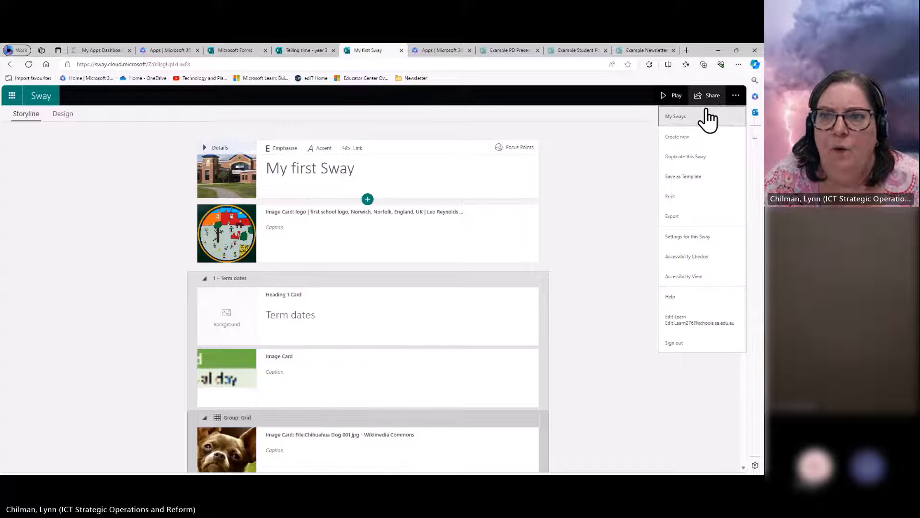
click(637, 130)
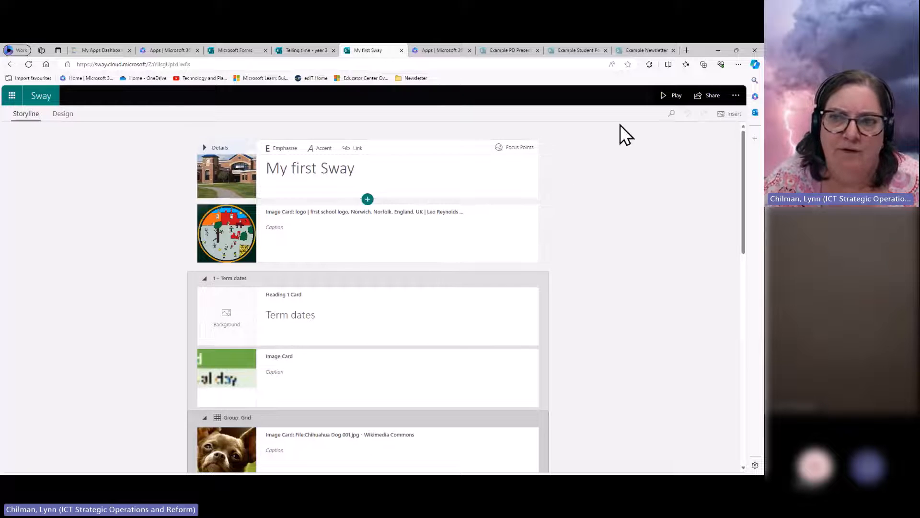
- Play the Sway and set its sharing to specific people or groups with edit permission
click(665, 98)
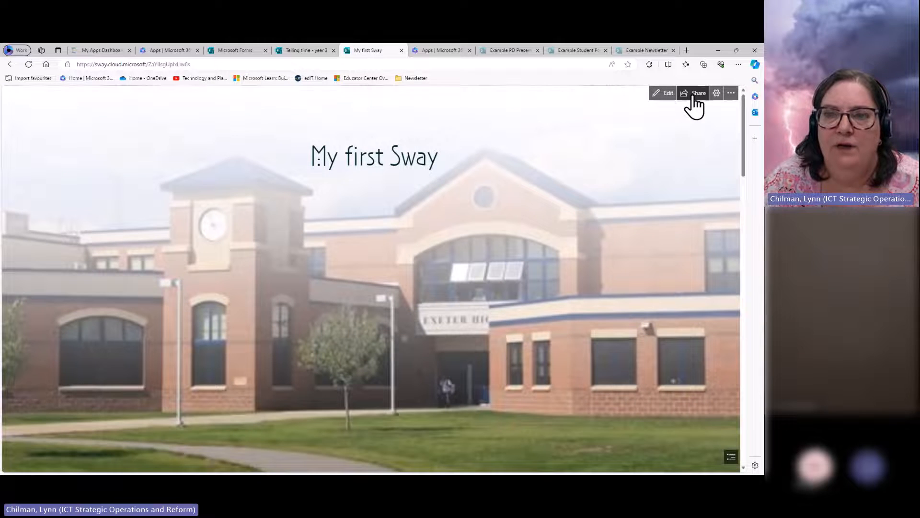
click(693, 95)
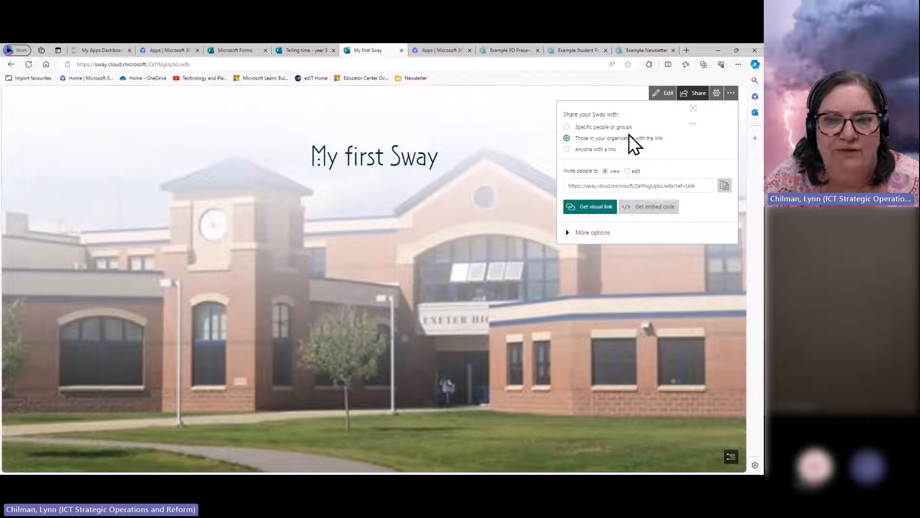
click(628, 171)
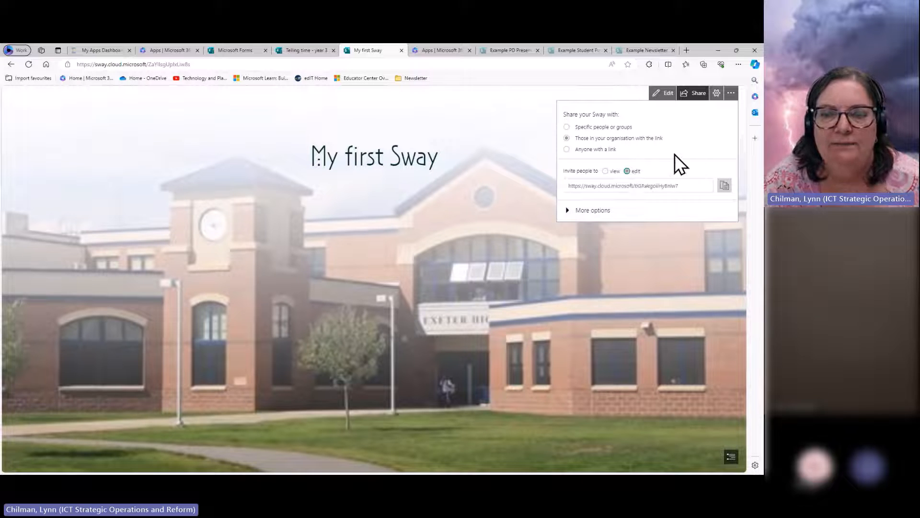
click(567, 127)
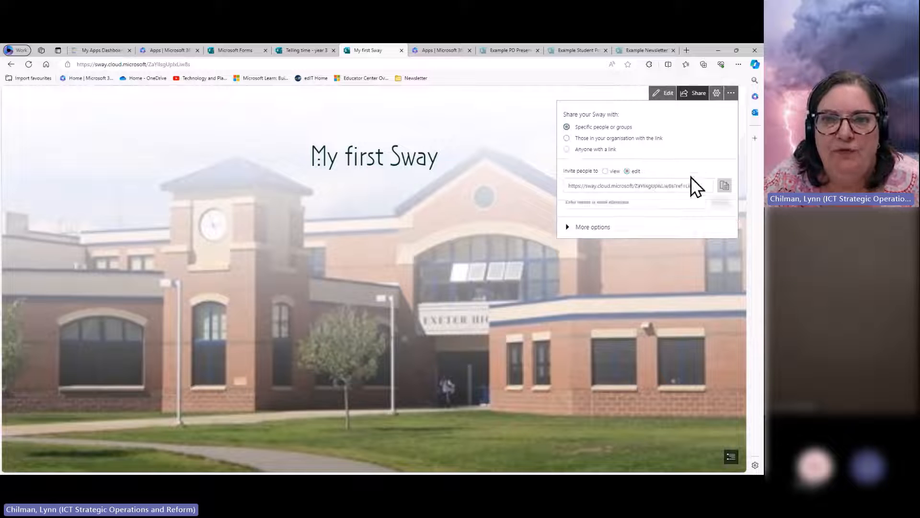
- Add a person to invite using a saved e-mail address and copy the Sway's sharing link
click(660, 203)
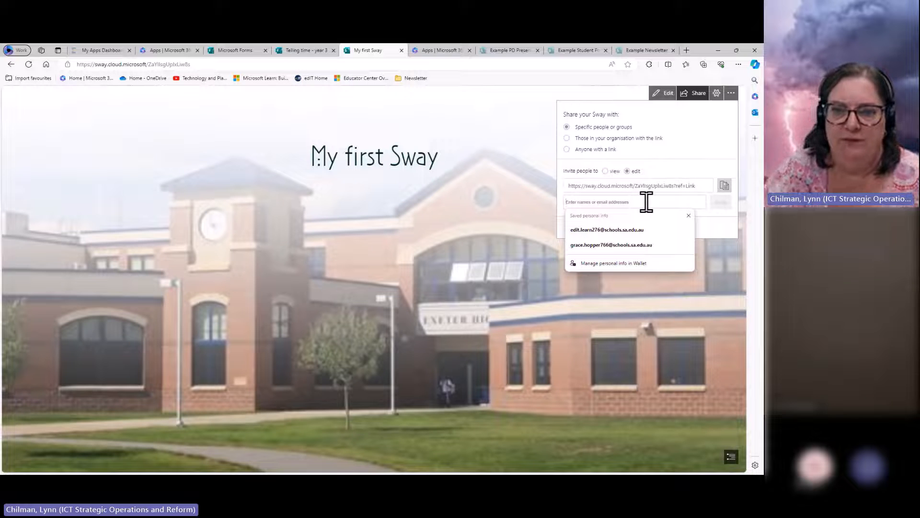
click(632, 247)
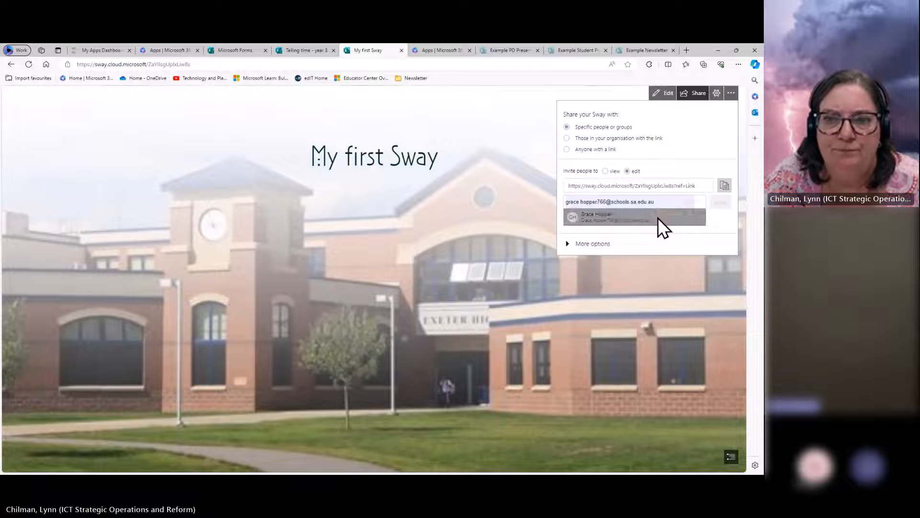
click(658, 217)
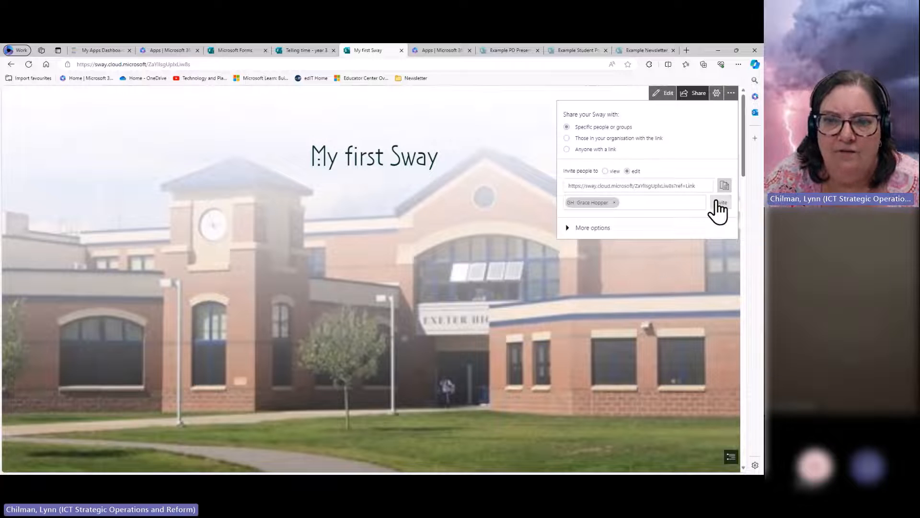
click(724, 186)
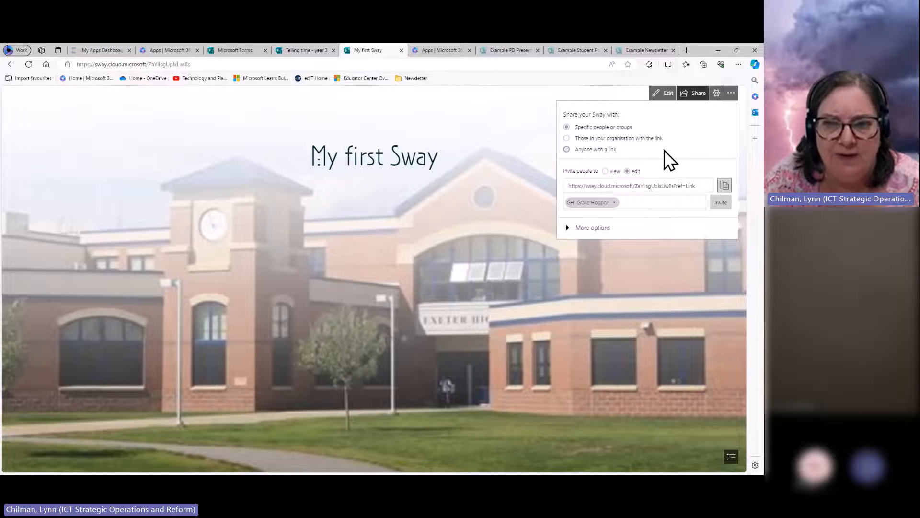
- Set the Sway's sharing to anyone with a link, with view permission, and reopen the sharing settings
click(568, 149)
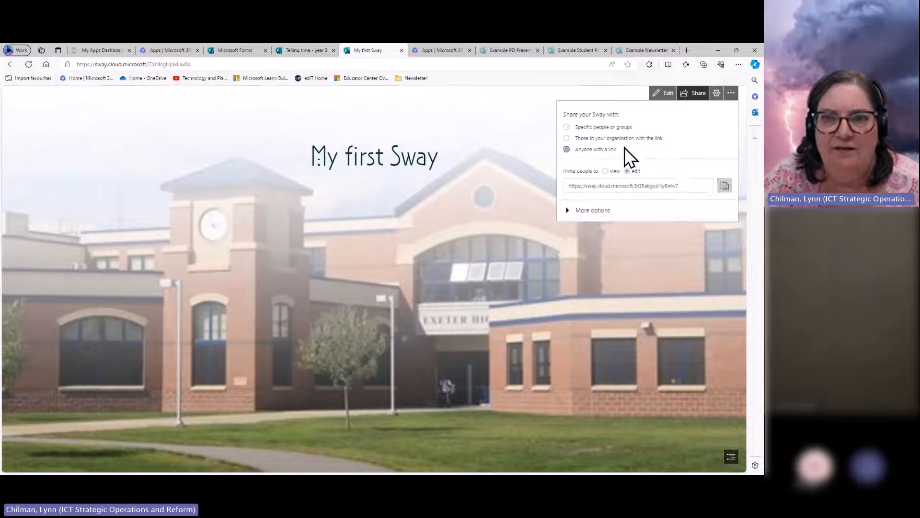
click(606, 172)
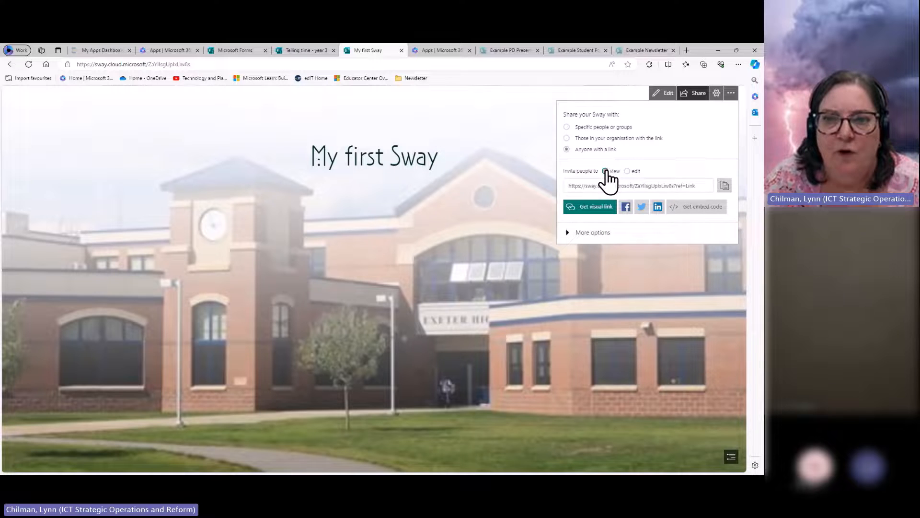
click(507, 153)
click(695, 93)
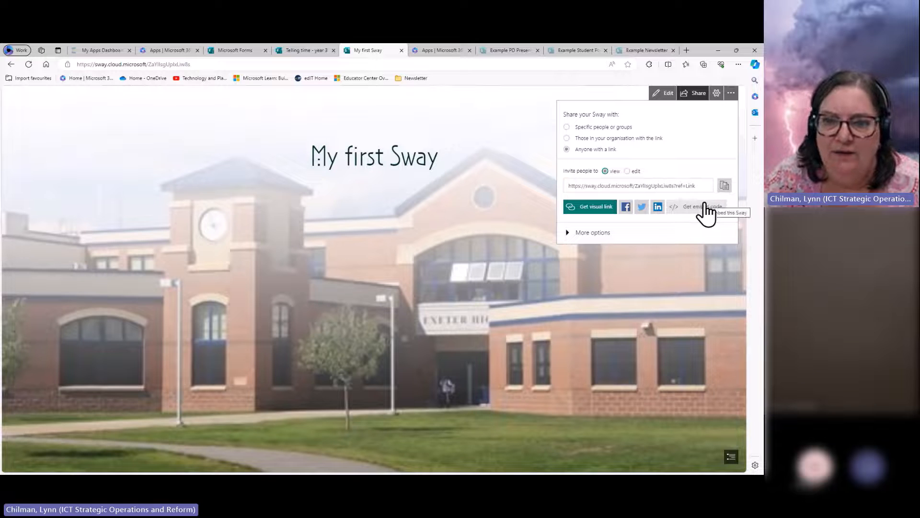
- Expand the additional sharing options and preview the visual link thumbnail of the Sway
click(568, 233)
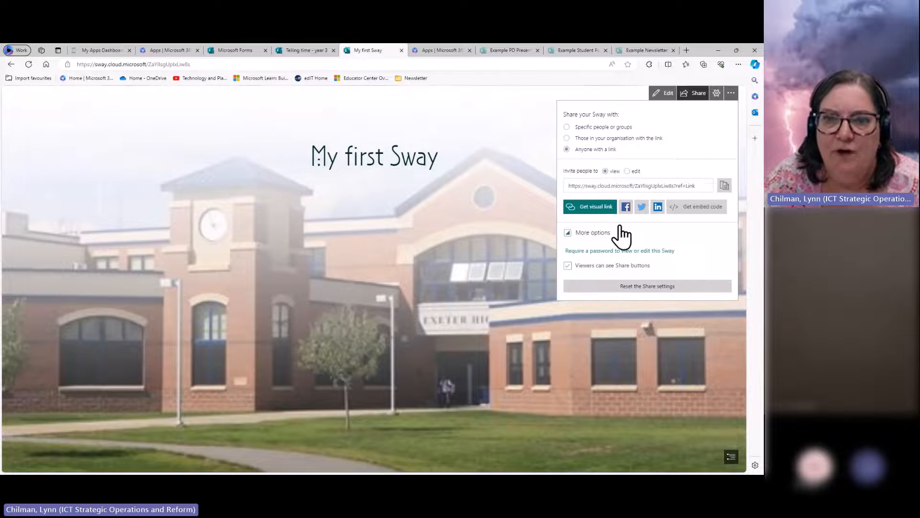
click(591, 210)
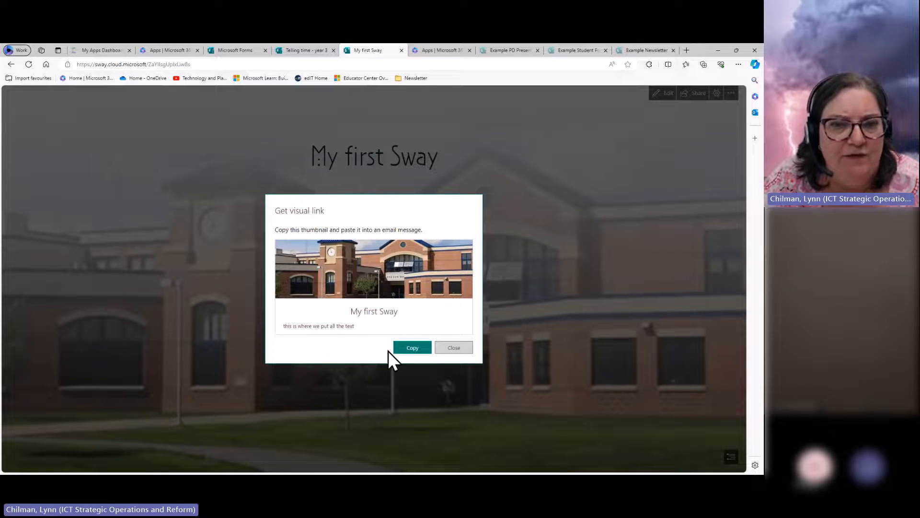
click(455, 349)
- Copy the view link that lets anyone open the Sway and close the sharing settings
click(696, 94)
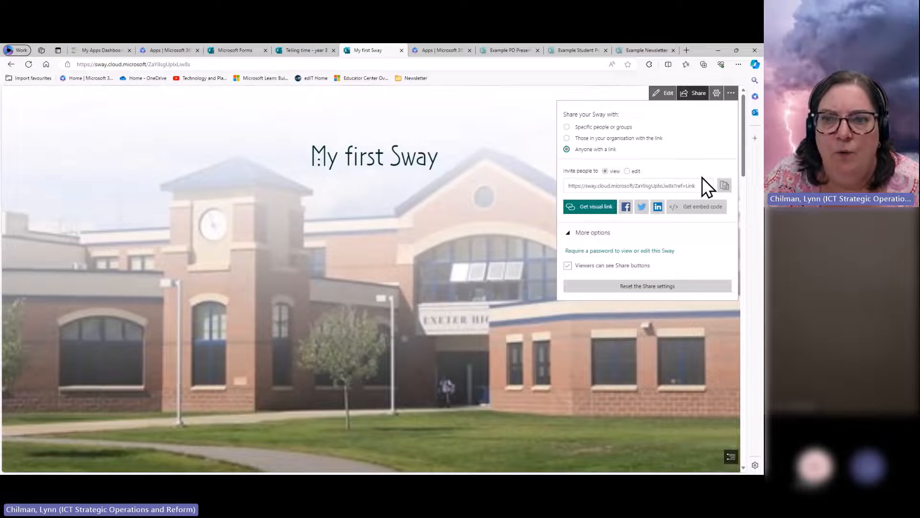
click(724, 187)
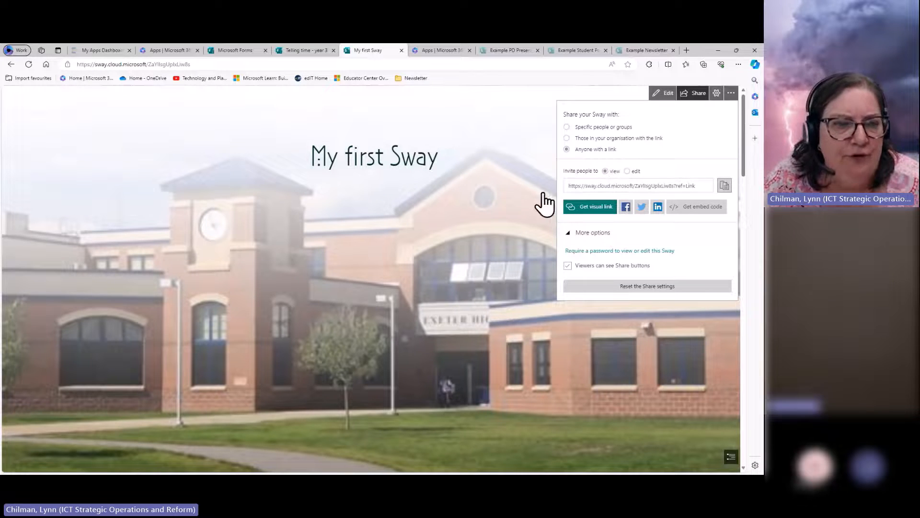
click(372, 254)
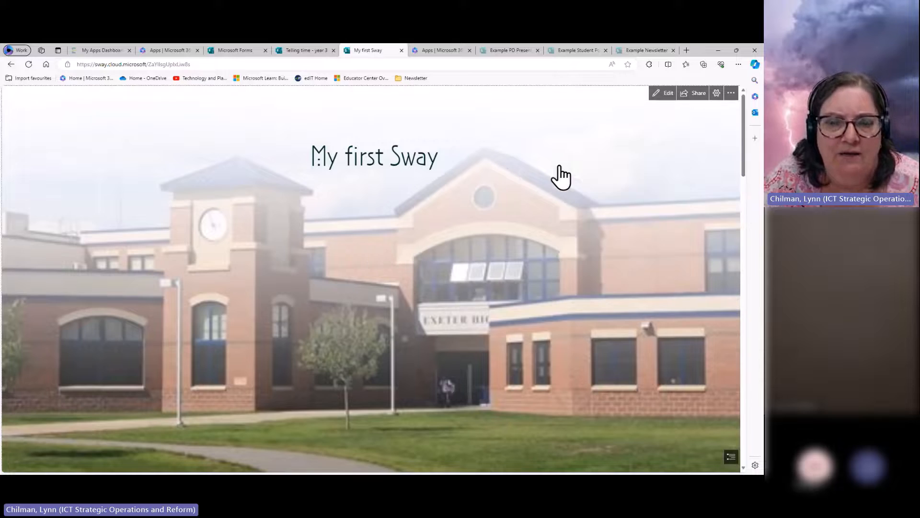
- Look through the played Sway past the term dates and return to its storyline for editing
scroll(551, 229, down, 4)
scroll(552, 222, down, 5)
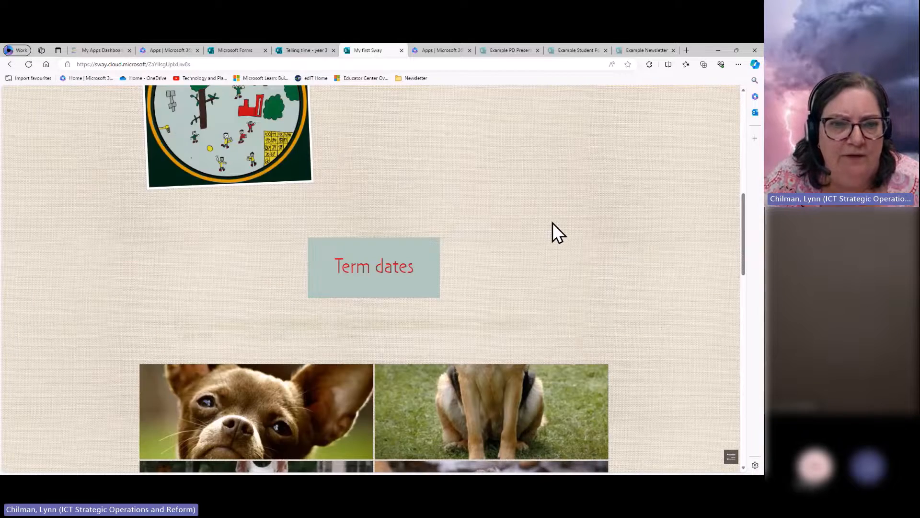
scroll(553, 223, down, 5)
scroll(552, 221, up, 10)
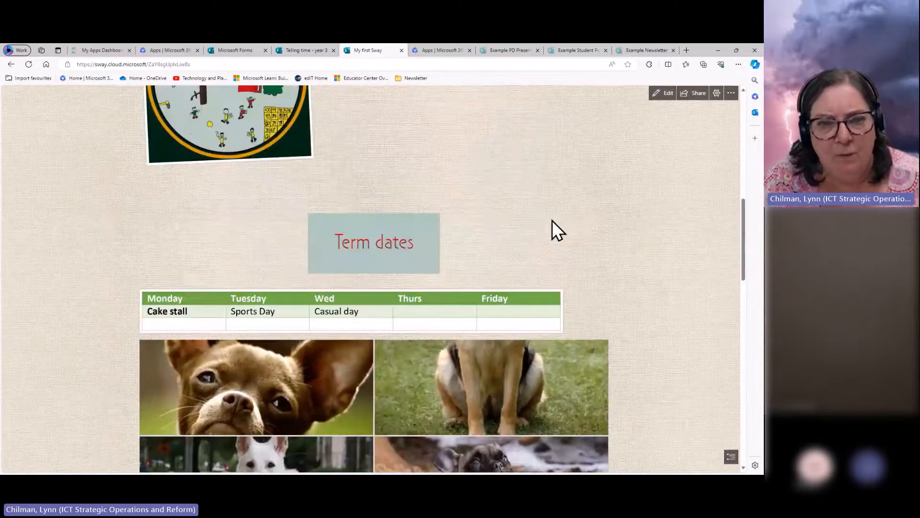
scroll(549, 254, up, 4)
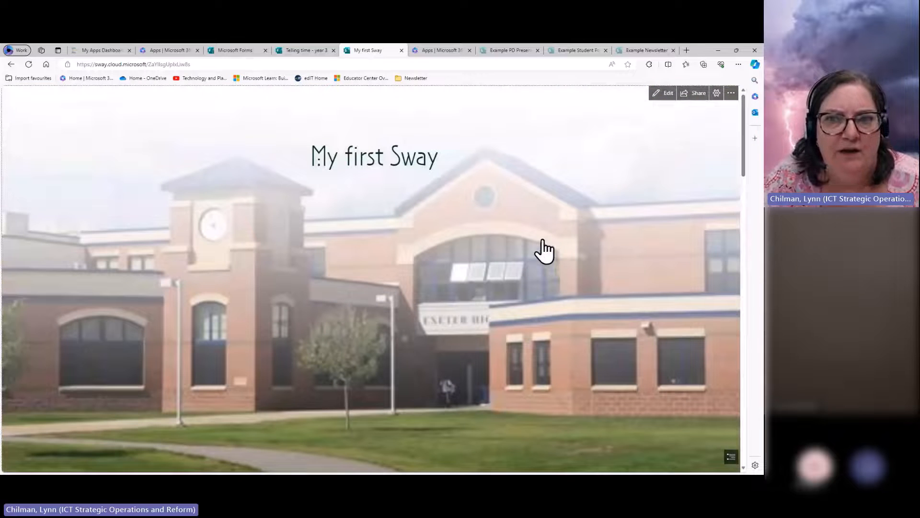
click(663, 93)
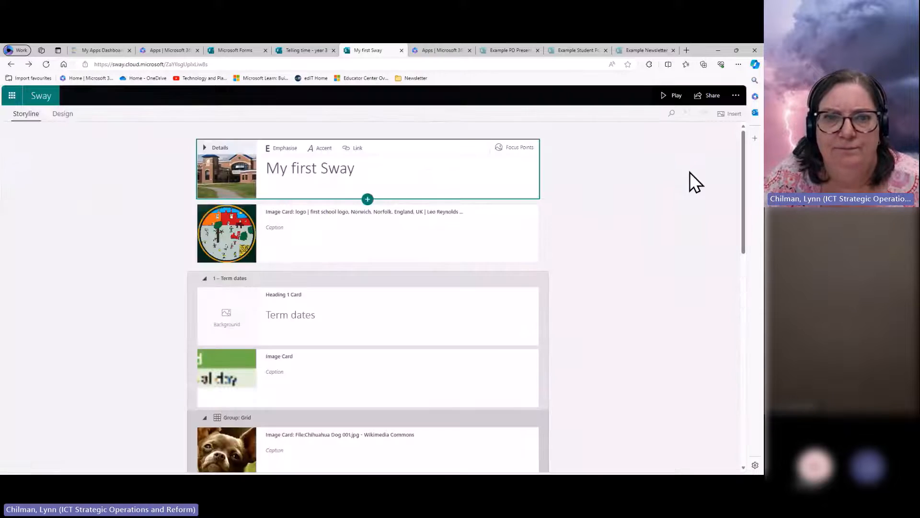
scroll(595, 229, down, 4)
scroll(594, 229, up, 4)
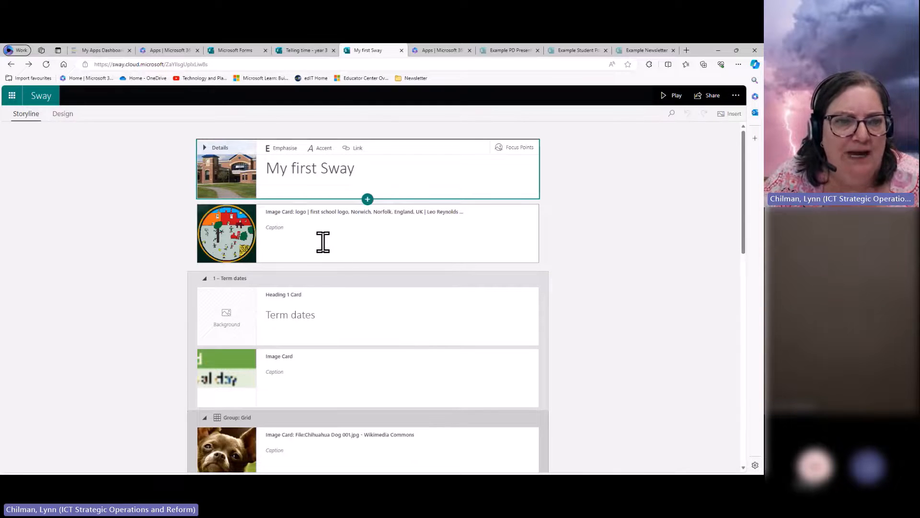
- Delete the school logo image card beneath the title card and switch to the design preview
click(305, 236)
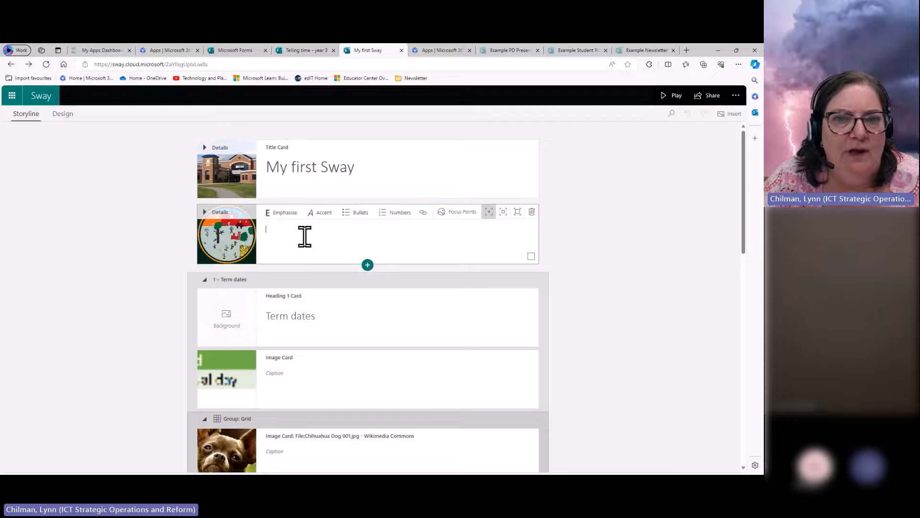
click(532, 212)
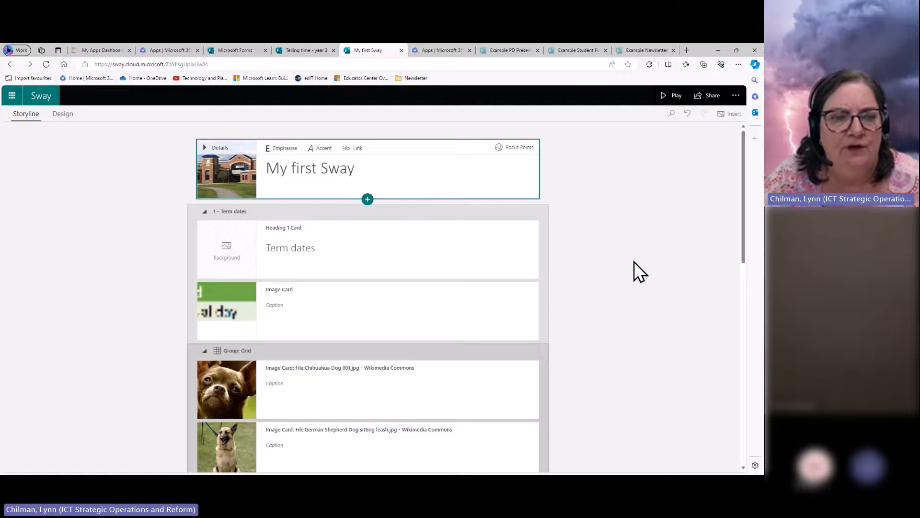
click(63, 115)
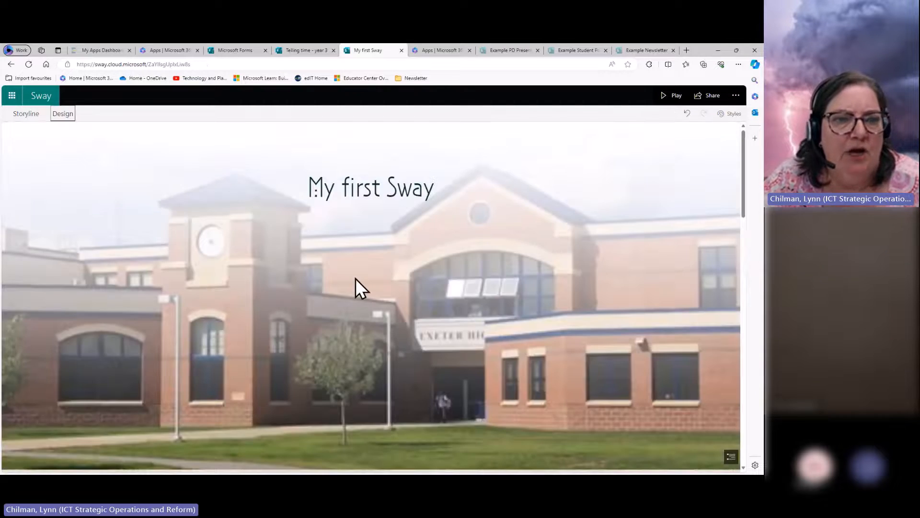
- Look through the Sway's design from the title image down to the embedded form beneath the dog video
scroll(412, 283, down, 5)
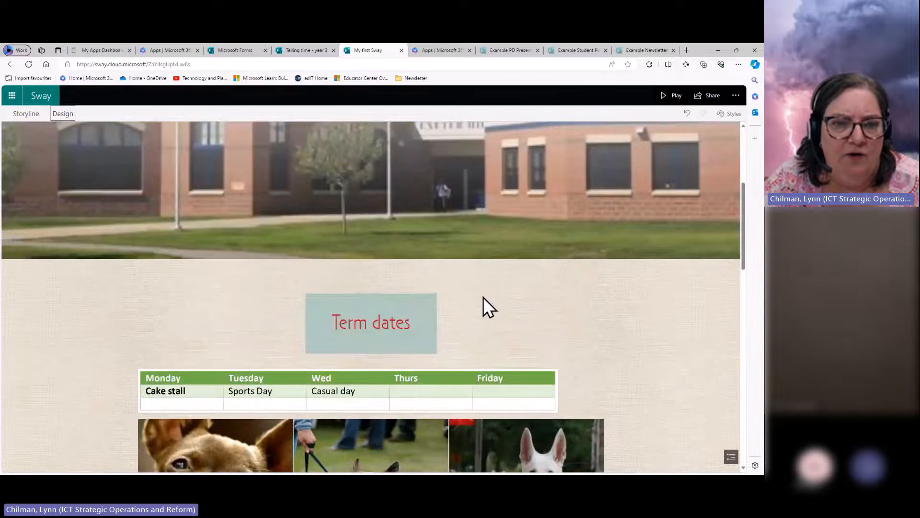
scroll(487, 308, down, 5)
scroll(519, 299, down, 8)
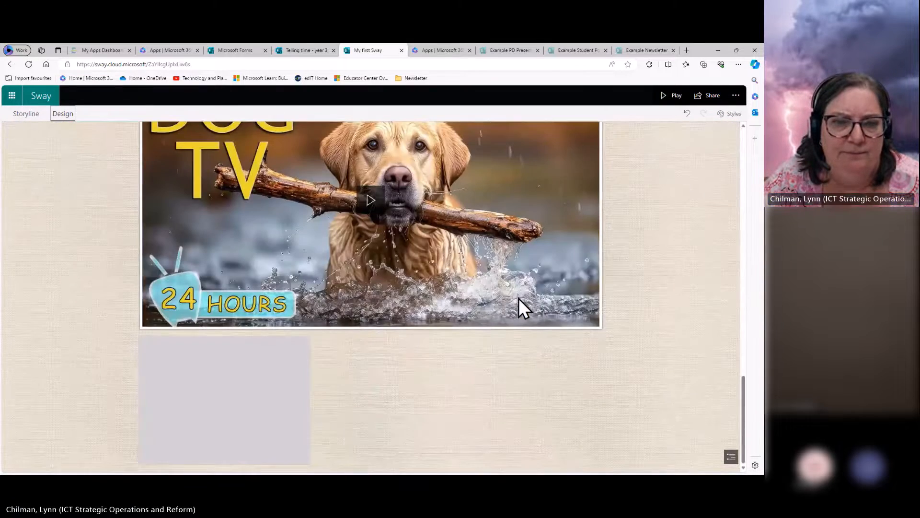
scroll(519, 299, up, 15)
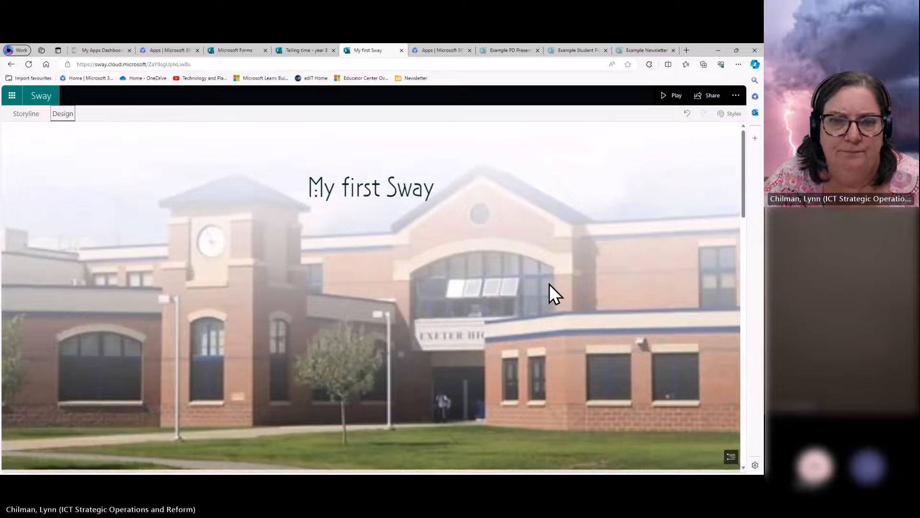
scroll(573, 306, down, 15)
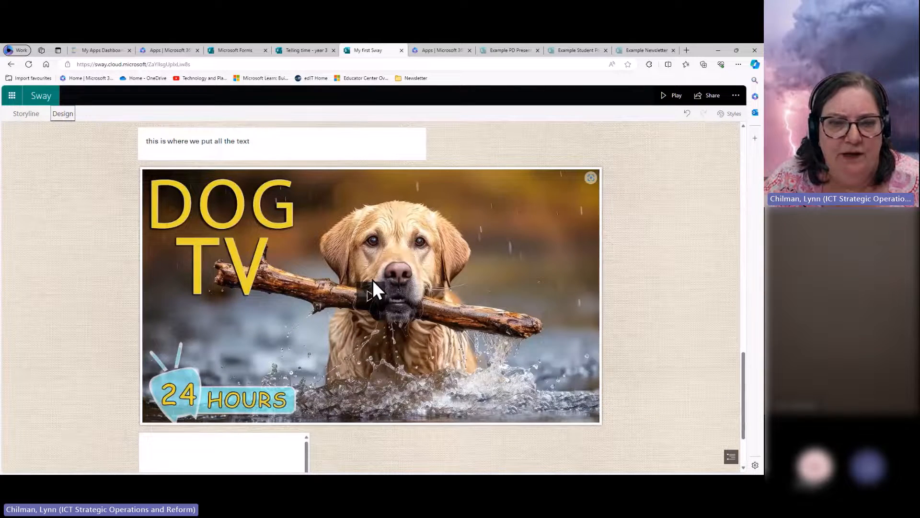
scroll(372, 280, down, 3)
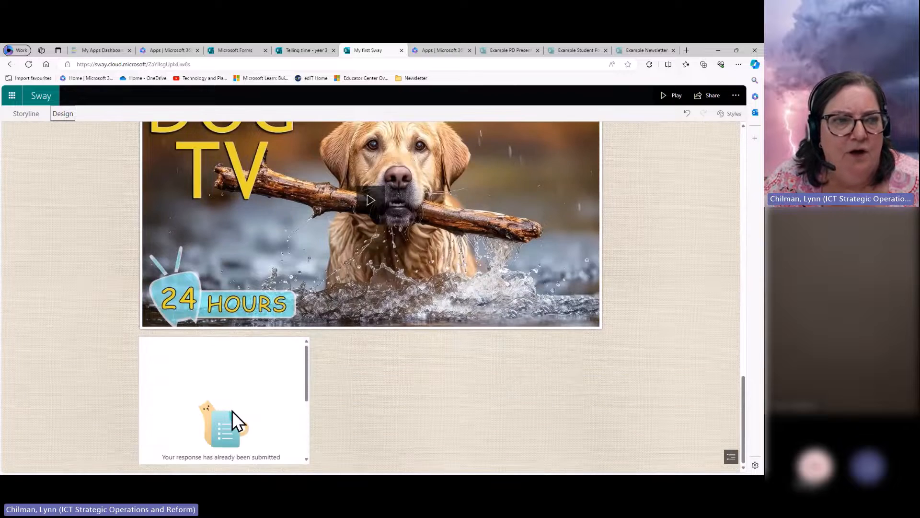
- Set the embedded form card under From the principal to the strongest emphasis level in the storyline
click(26, 114)
scroll(417, 399, down, 15)
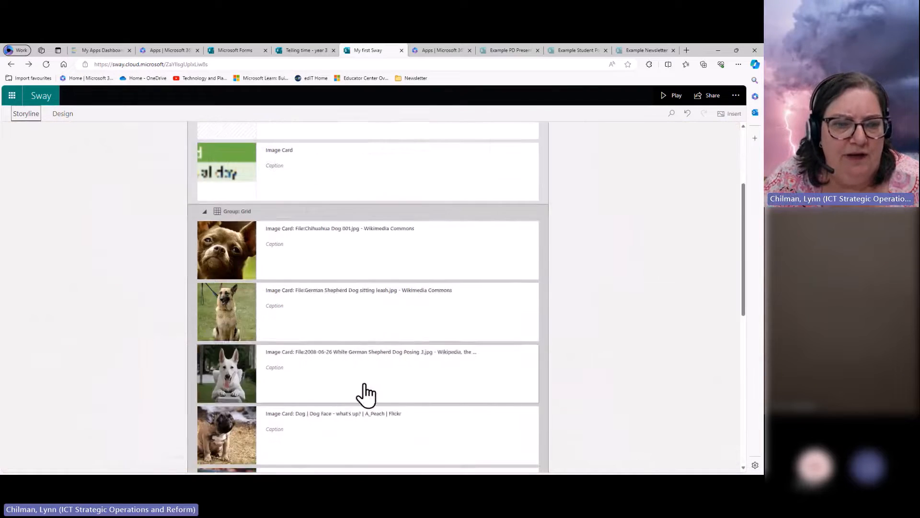
click(362, 383)
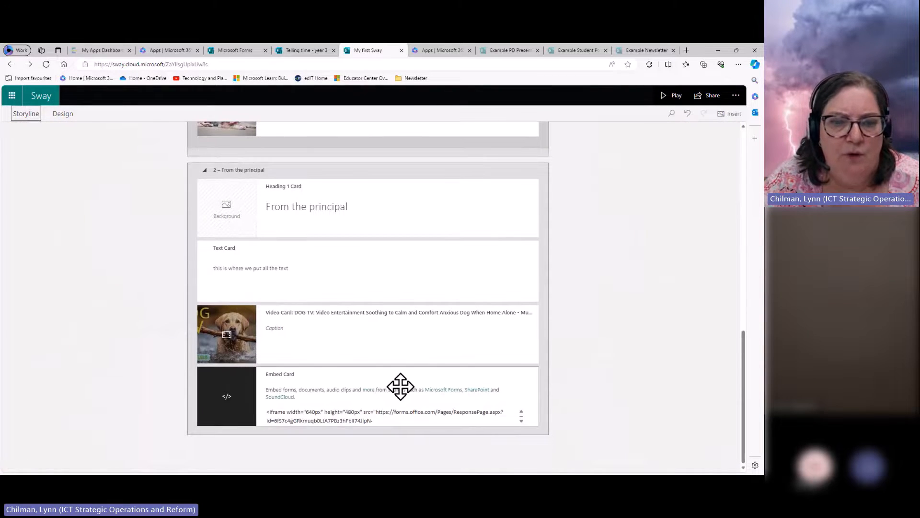
click(401, 387)
click(501, 376)
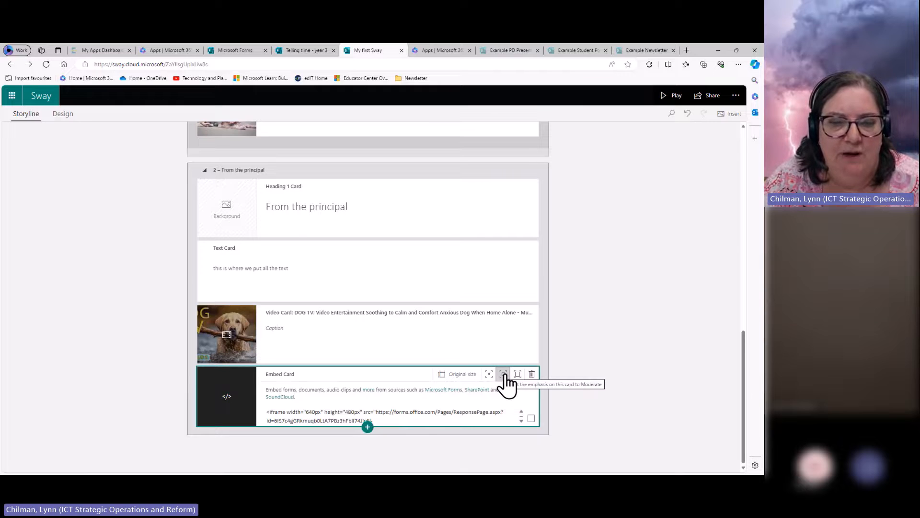
click(518, 375)
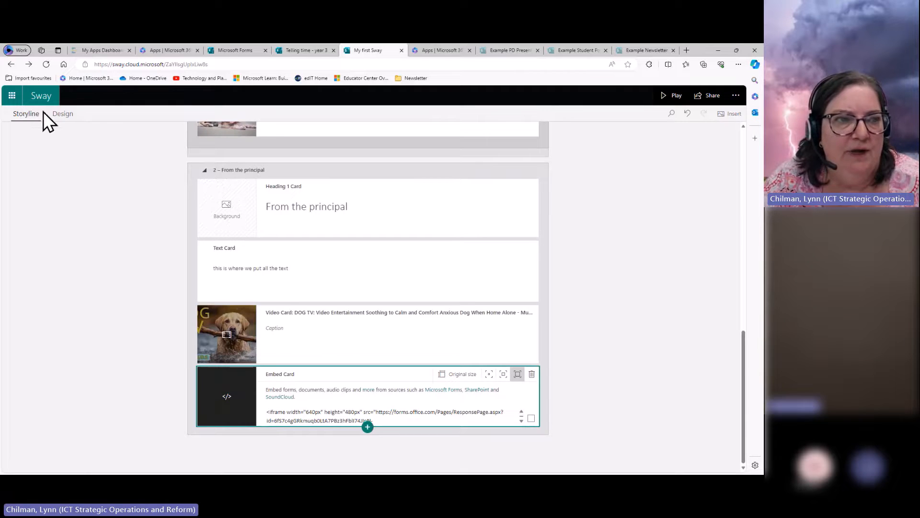
- Check the embedded form's size in the design preview and return to its card in the storyline
click(63, 115)
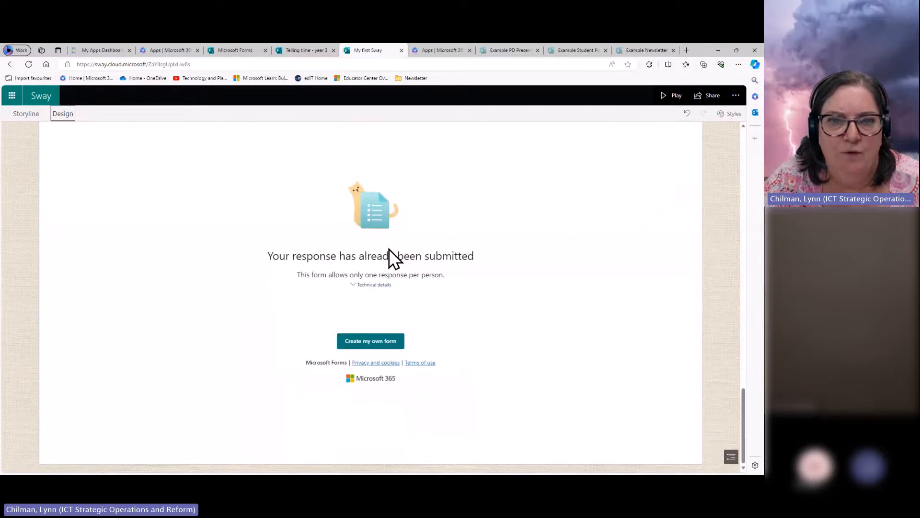
scroll(389, 249, up, 4)
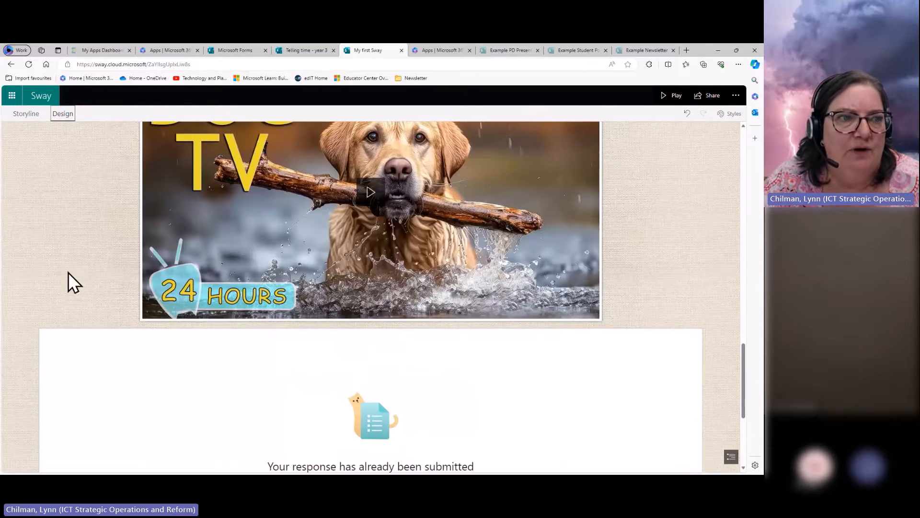
click(18, 113)
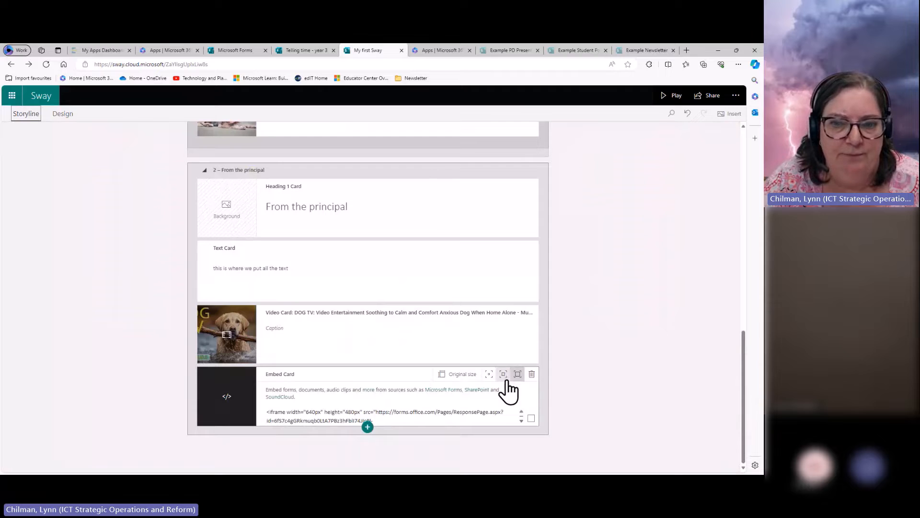
- Review the design around the From the principal and Term dates sections and return to the title image
click(58, 115)
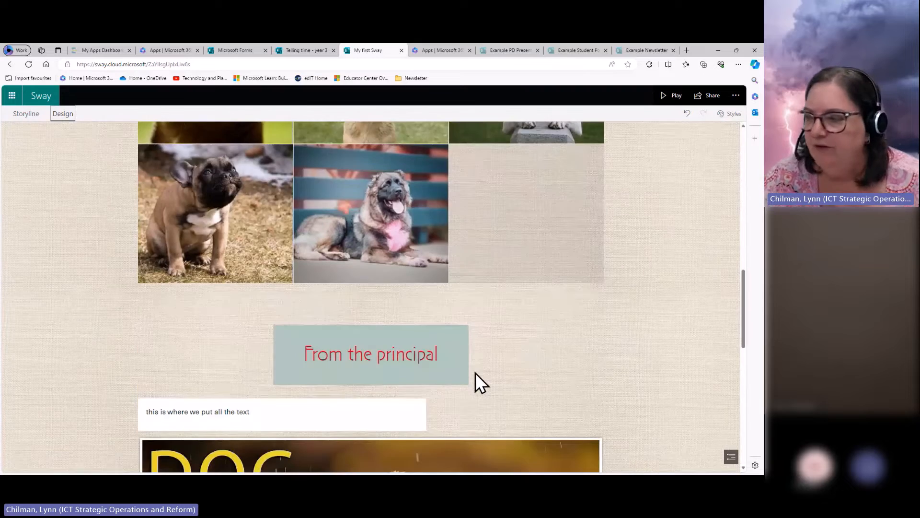
scroll(476, 373, down, 2)
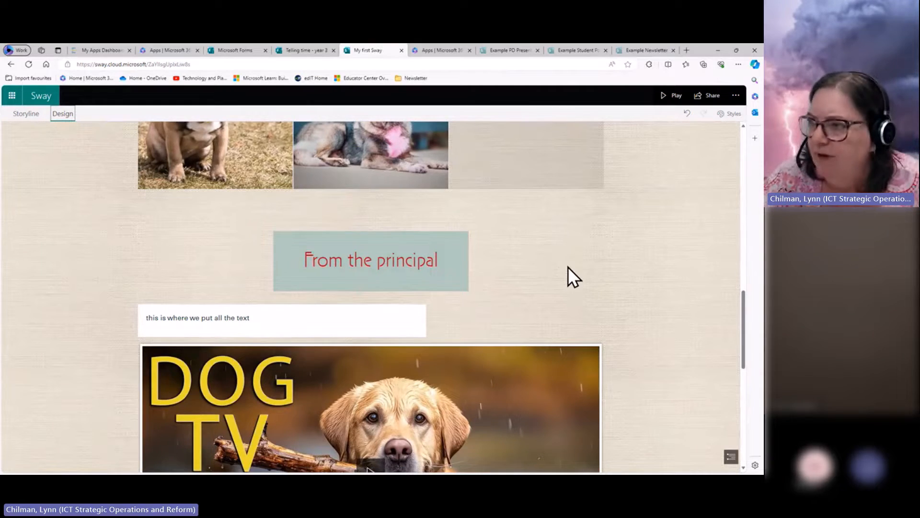
scroll(661, 308, up, 5)
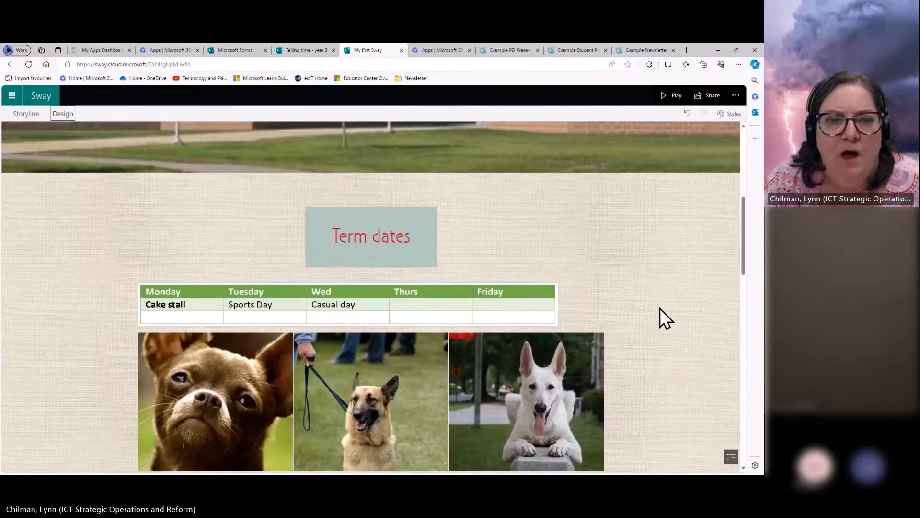
scroll(660, 309, down, 5)
scroll(631, 329, up, 2)
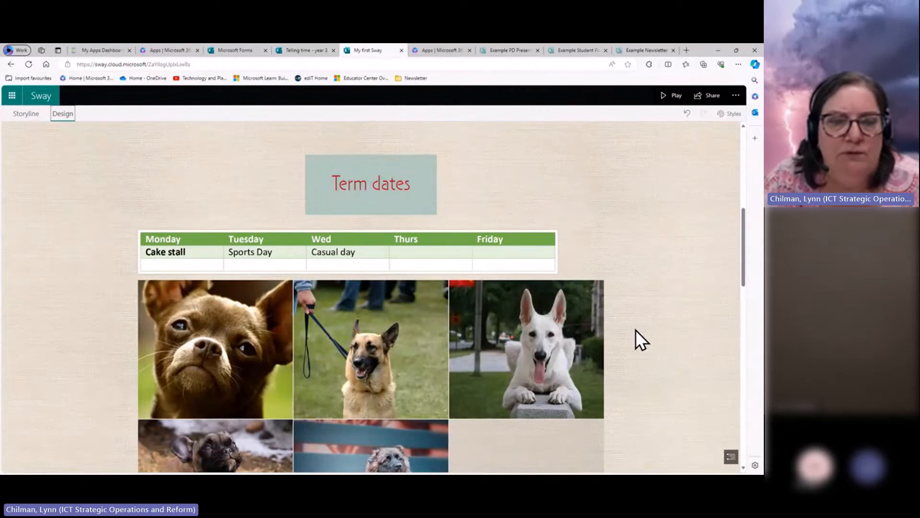
scroll(645, 335, up, 6)
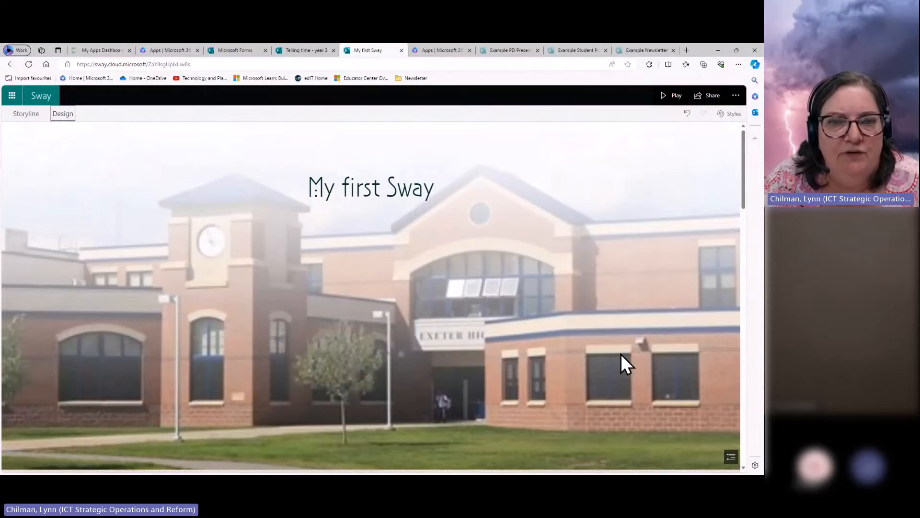